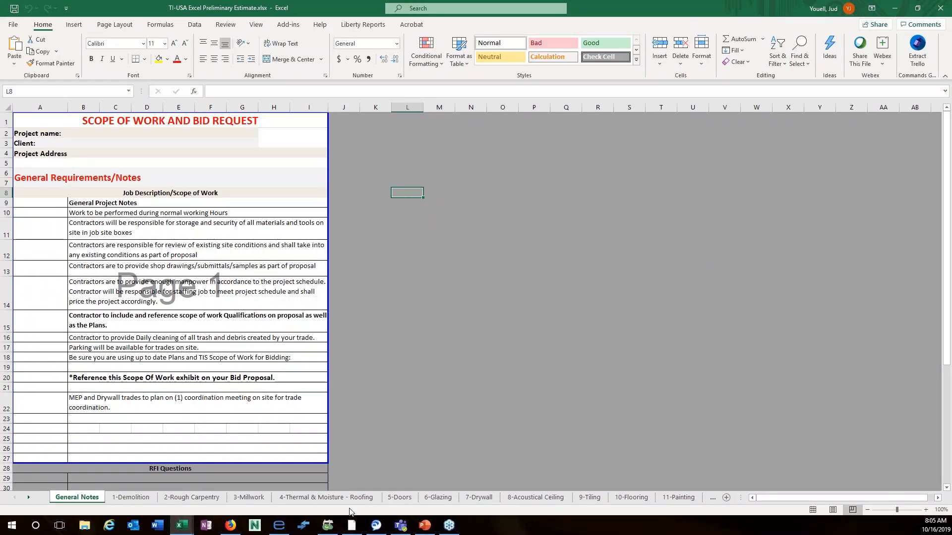
# Review the 1-Demolition sheet's item descriptions, units and prices down to row 46.
pyautogui.click(130, 500)
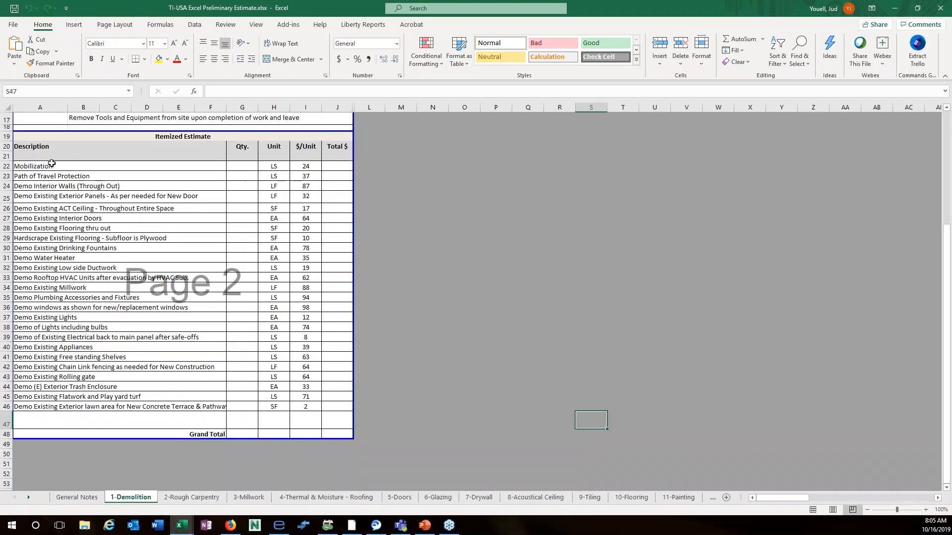
pyautogui.moveTo(54, 166); pyautogui.dragTo(68, 407)
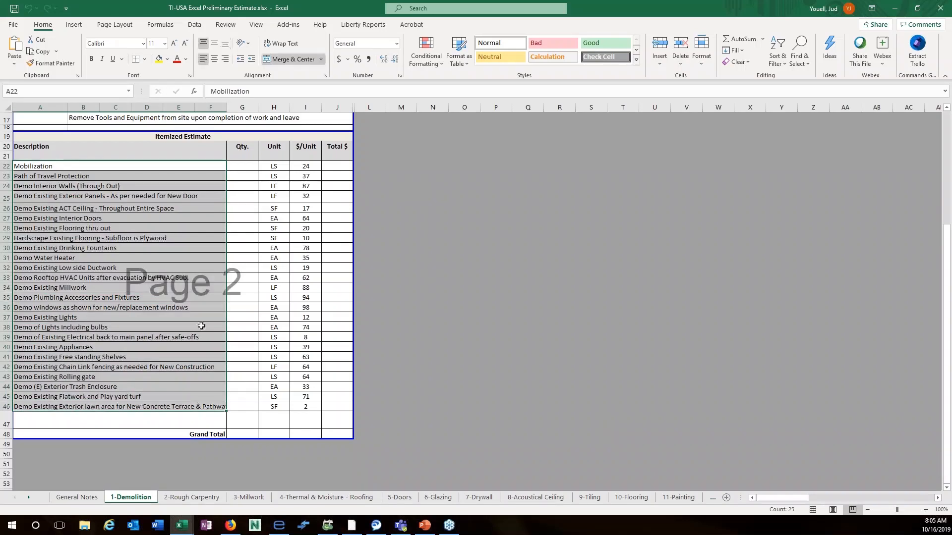
pyautogui.click(276, 170)
pyautogui.moveTo(276, 170); pyautogui.dragTo(297, 408)
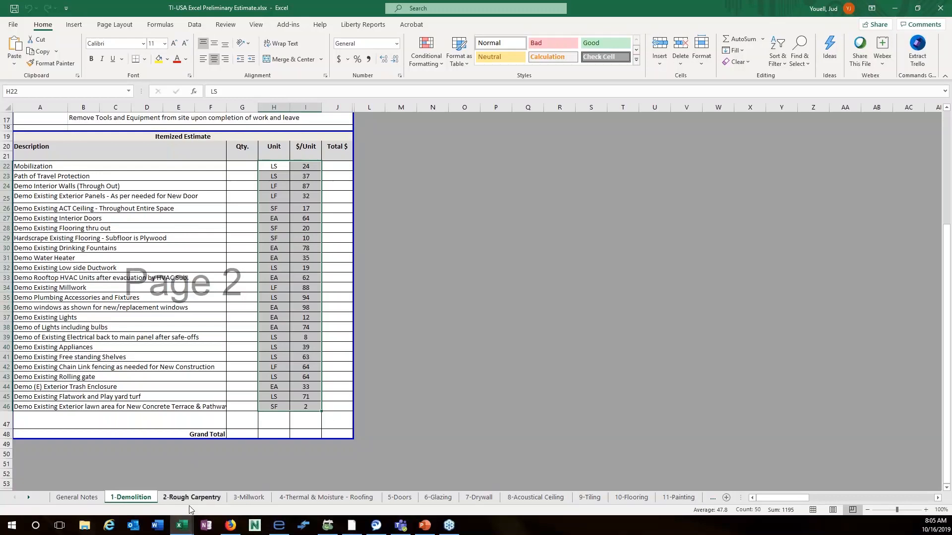
# Review the 2-Rough Carpentry items, including Miscellaneous Patching, and their units and prices.
pyautogui.click(214, 498)
pyautogui.click(50, 345)
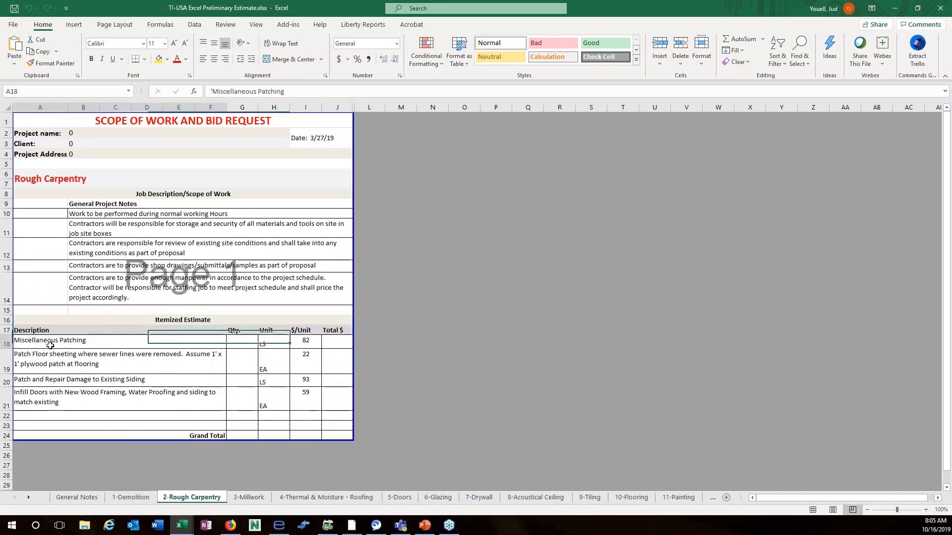
pyautogui.moveTo(273, 345); pyautogui.dragTo(306, 403)
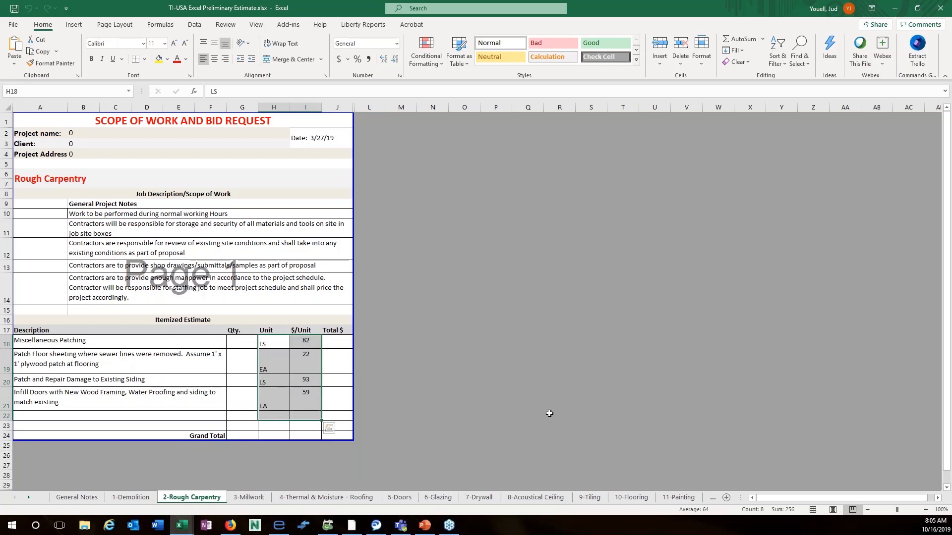
pyautogui.click(530, 397)
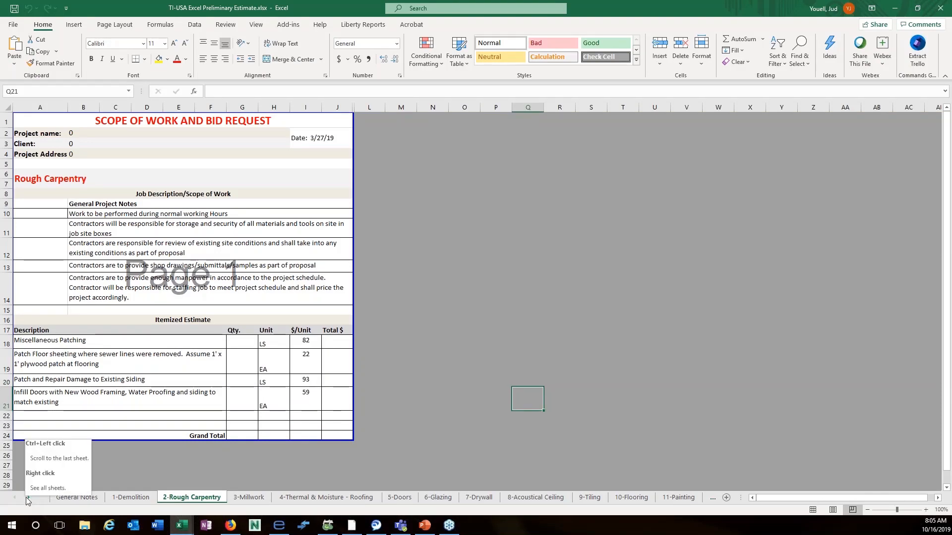
pyautogui.moveTo(26, 497); pyautogui.dragTo(26, 498)
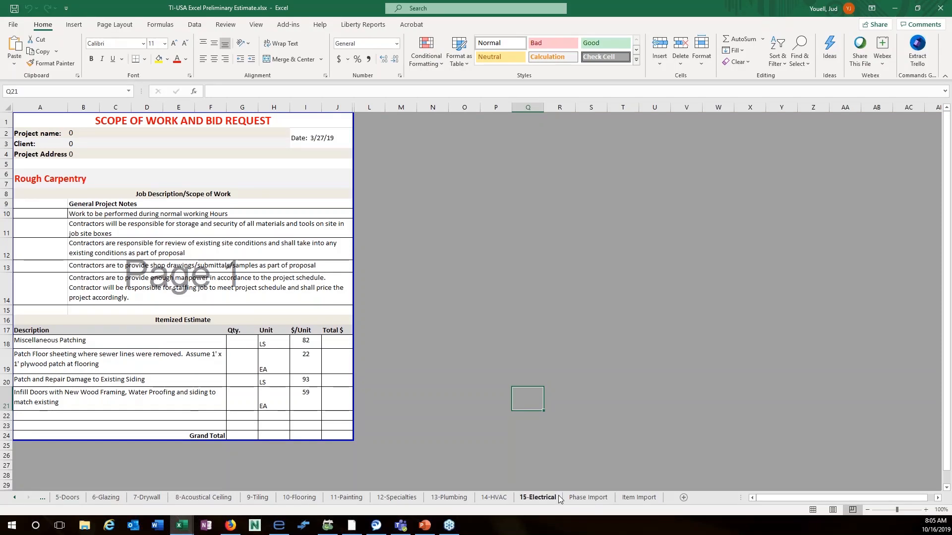
# Show the Phase Import sheet and launch Sage Estimating Database Editor from the Start menu.
pyautogui.click(593, 499)
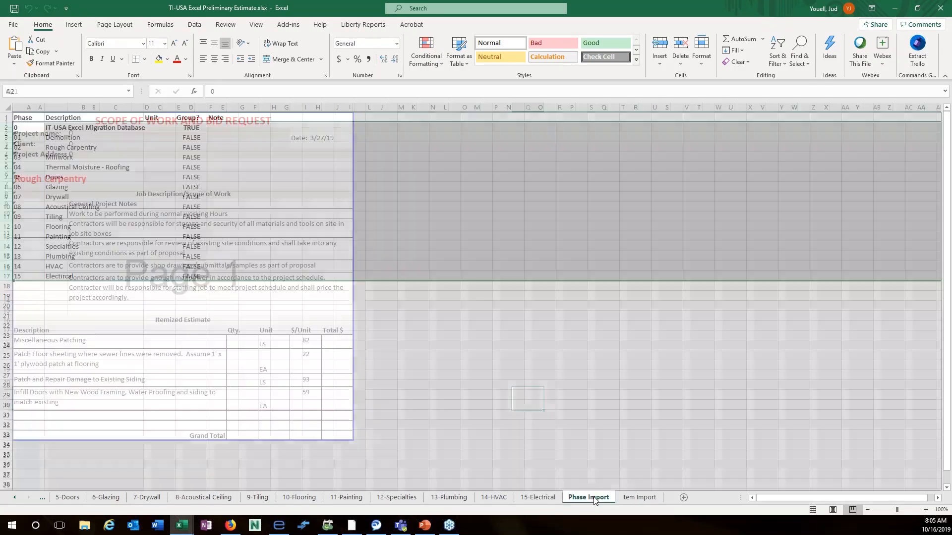
pyautogui.click(250, 336)
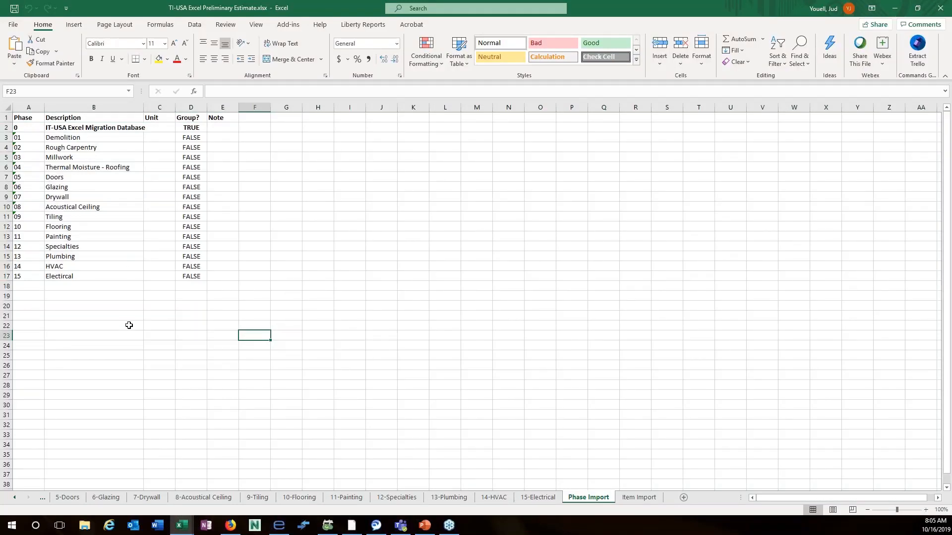
pyautogui.click(12, 526)
pyautogui.click(340, 483)
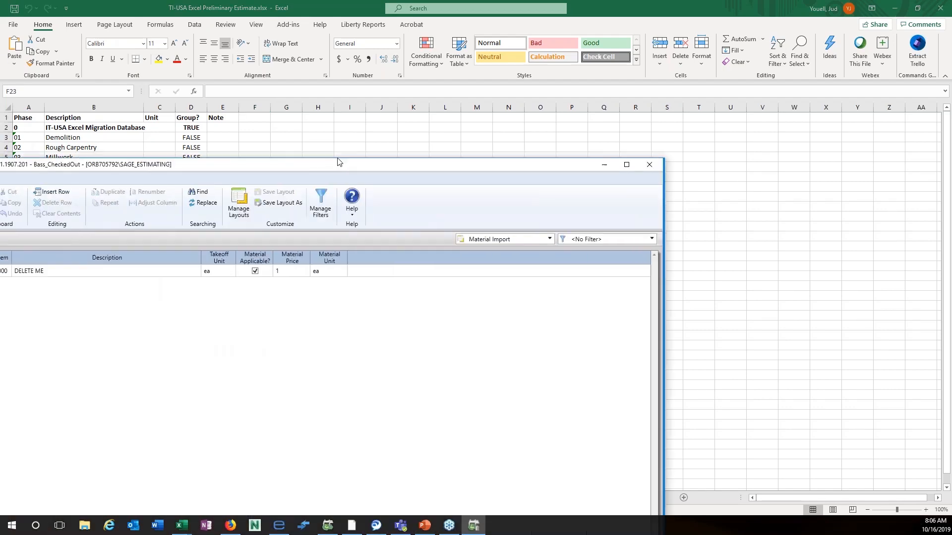
# Show the editor's Phases list, check the 01000.000 MANUFACTURING row's actions, then minimize the editor.
pyautogui.moveTo(511, 52); pyautogui.dragTo(464, 184)
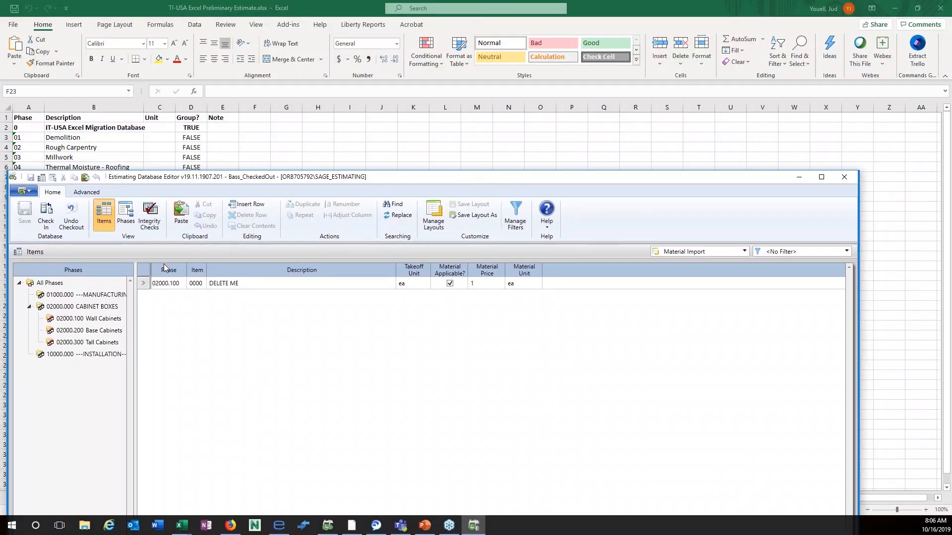
pyautogui.click(126, 215)
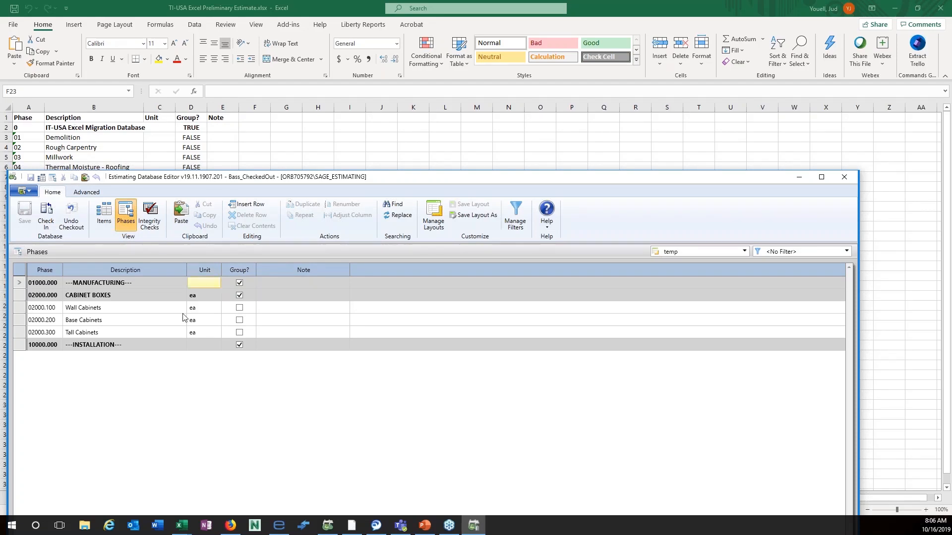
pyautogui.click(20, 287)
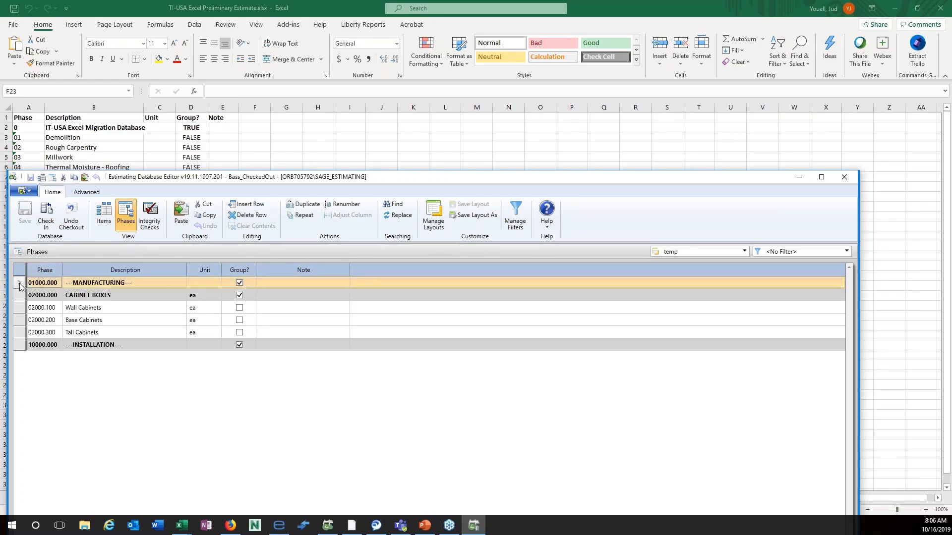
pyautogui.rightClick(20, 286)
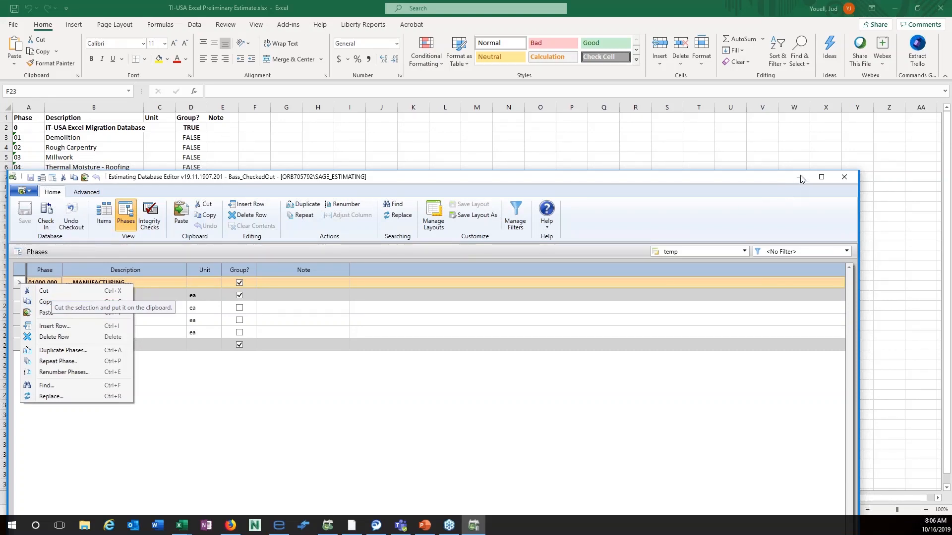
pyautogui.click(429, 402)
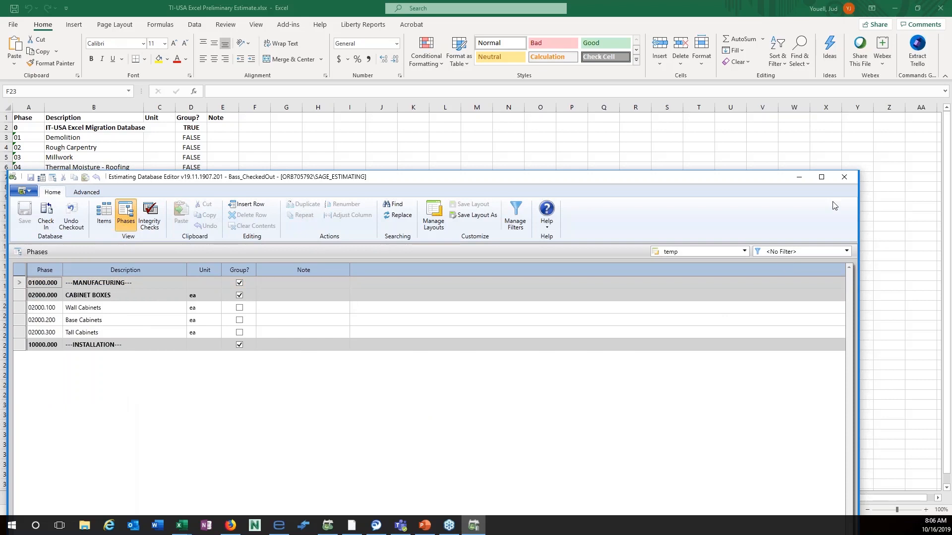
pyautogui.click(798, 179)
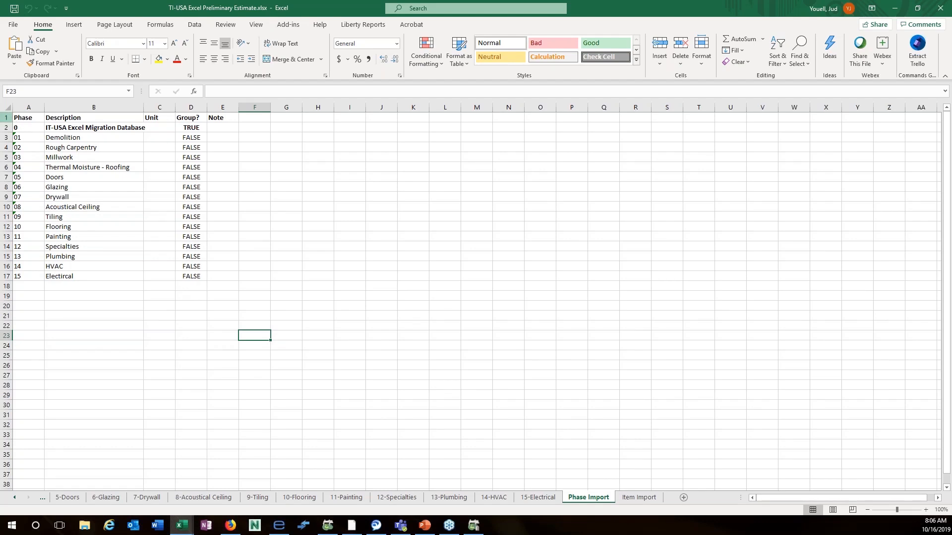
# Copy Excel phase rows 2–17 and compare them with the editor's Phases grid.
pyautogui.moveTo(6, 127); pyautogui.dragTo(6, 277)
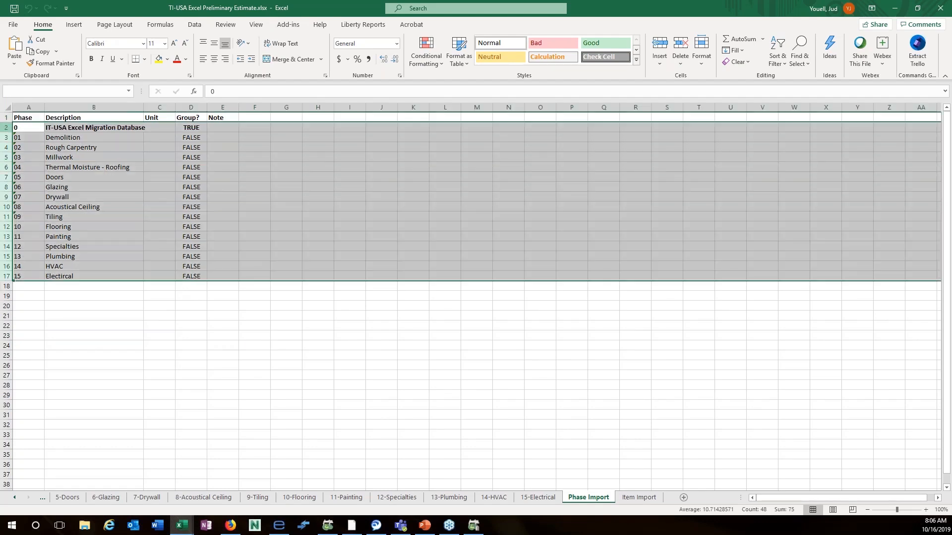
pyautogui.rightClick(71, 181)
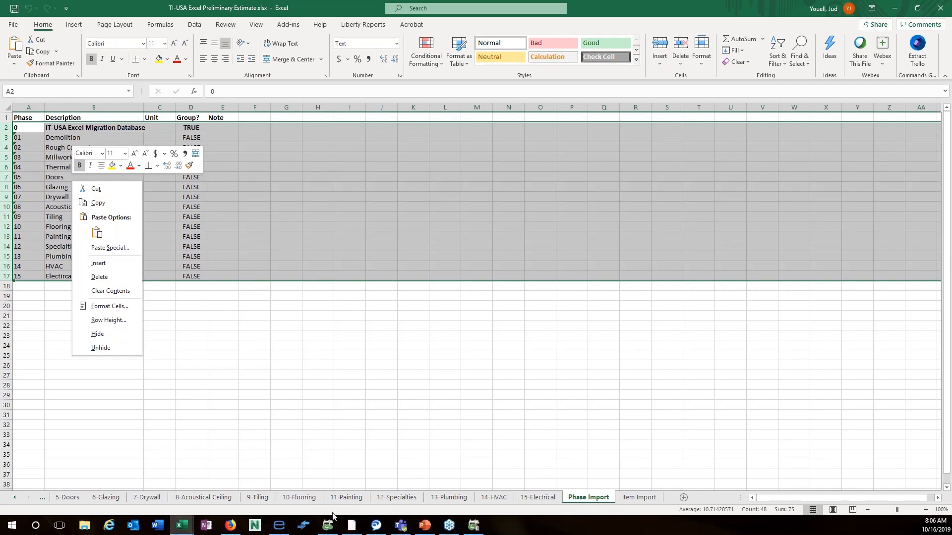
pyautogui.click(475, 530)
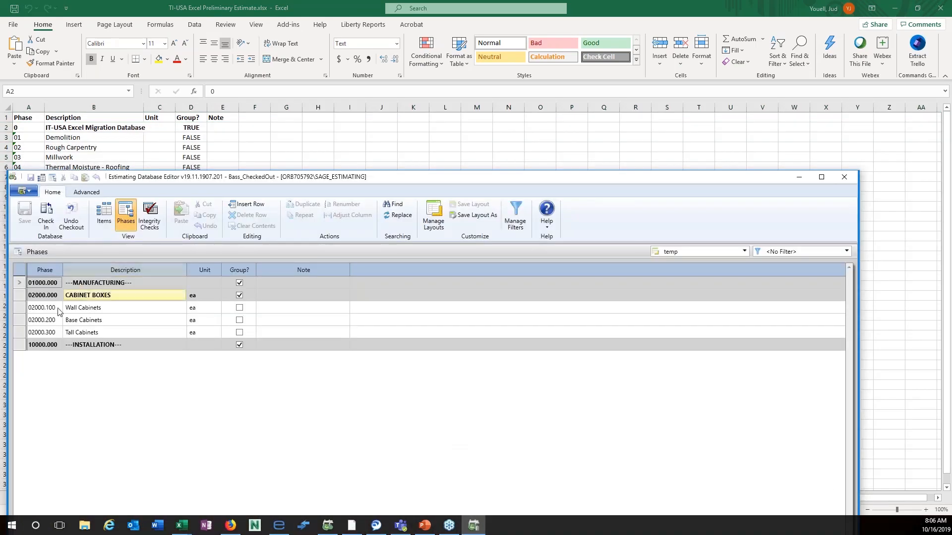
pyautogui.click(20, 285)
pyautogui.rightClick(20, 286)
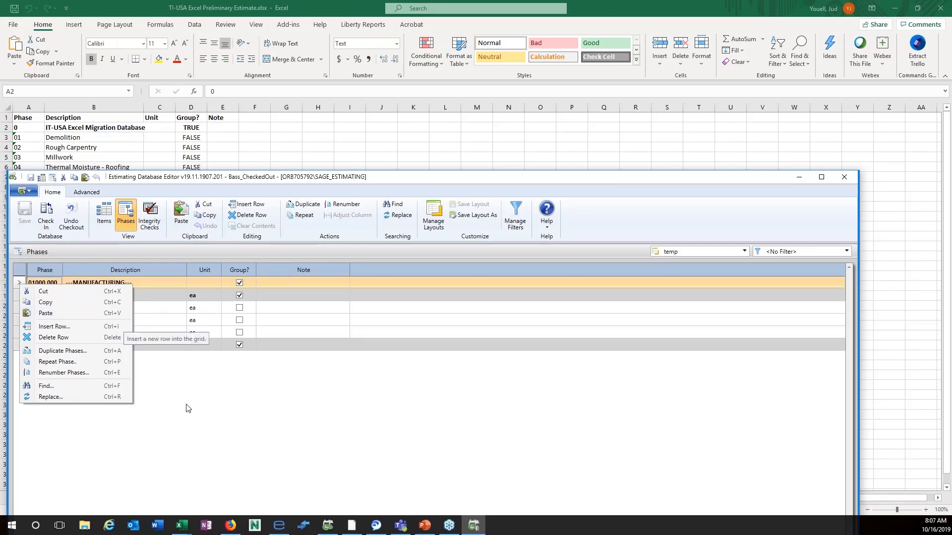
pyautogui.click(178, 441)
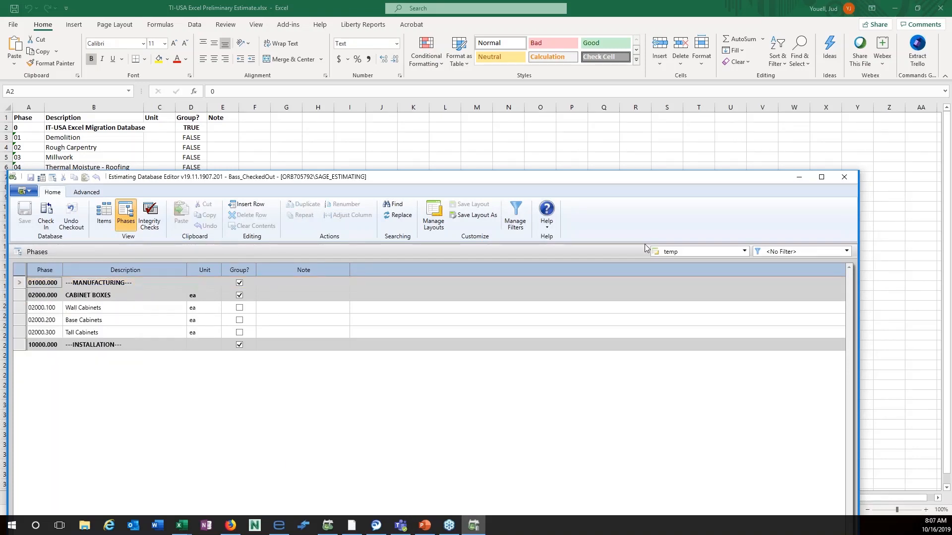
pyautogui.click(799, 177)
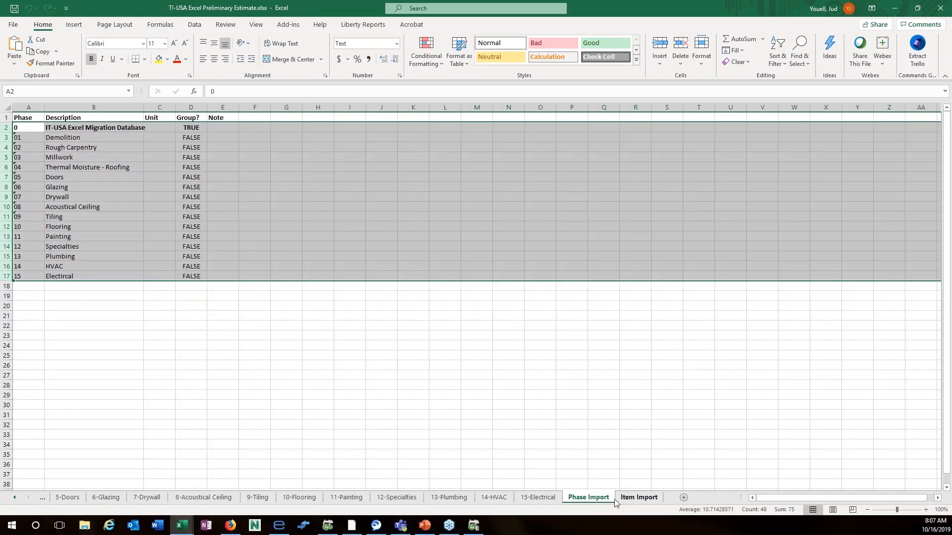
pyautogui.click(477, 524)
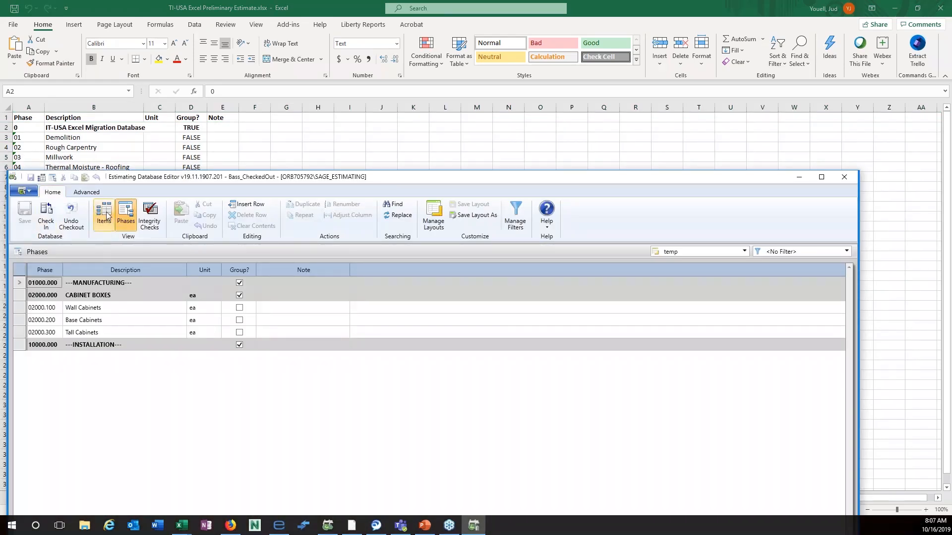
# View the DELETE ME item in the Material Import layout, then bring up the TI-USA Preliminary Estimate workbook.
pyautogui.click(105, 216)
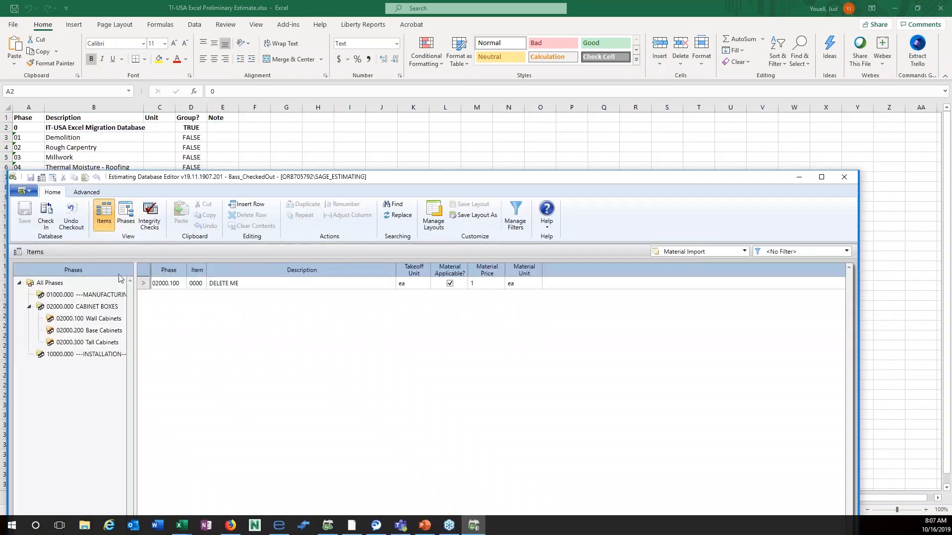
pyautogui.click(144, 286)
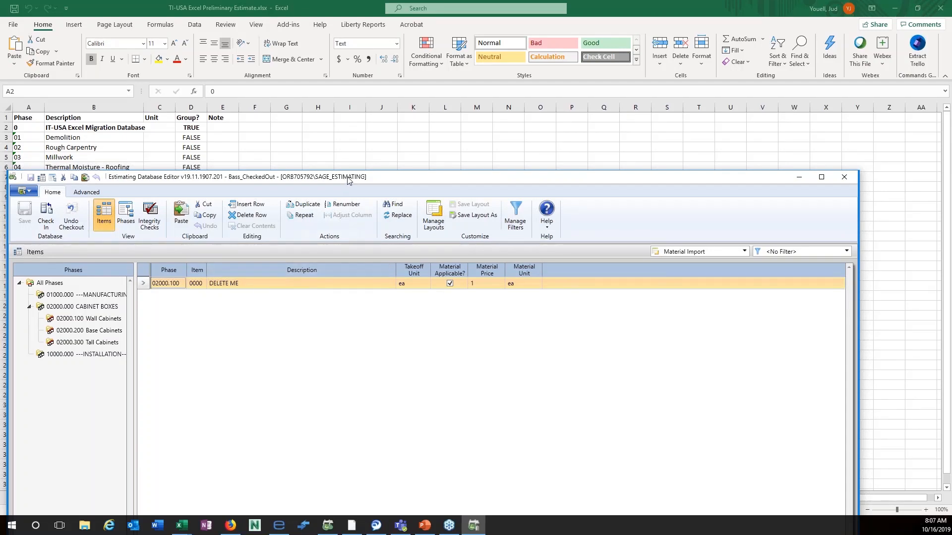
pyautogui.moveTo(348, 180); pyautogui.dragTo(345, 42)
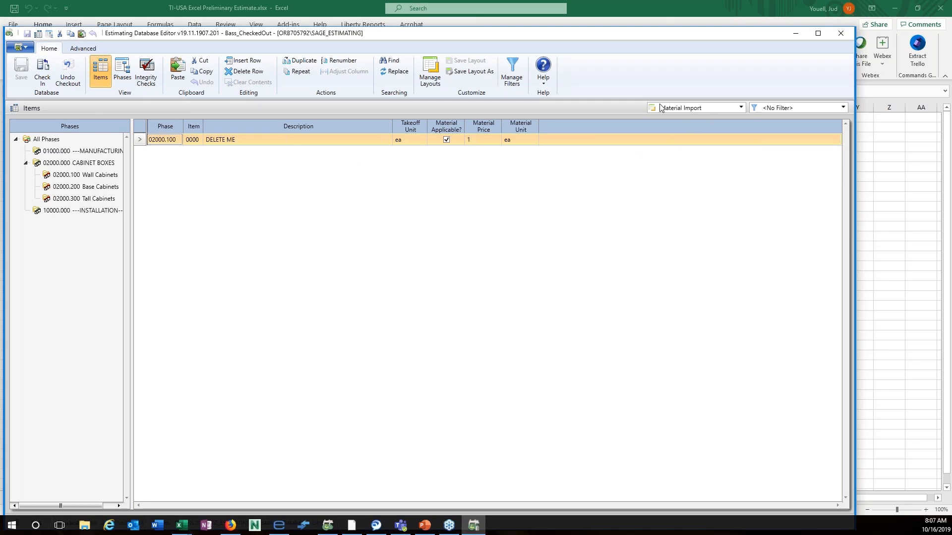
pyautogui.click(741, 108)
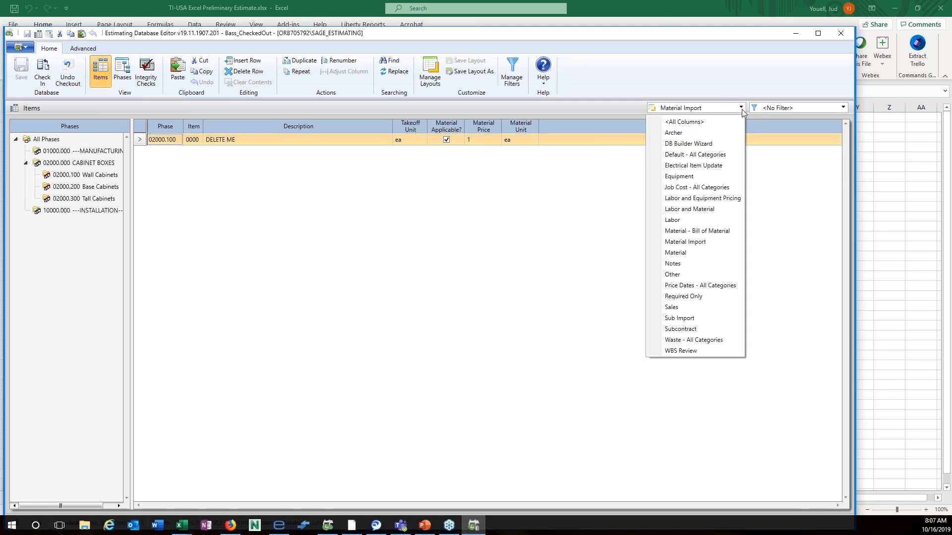
pyautogui.click(223, 168)
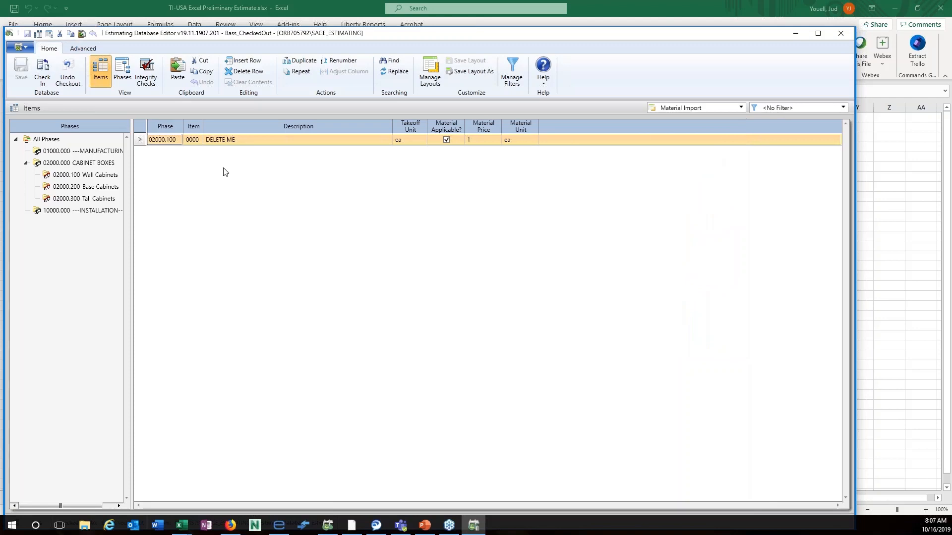
pyautogui.rightClick(142, 140)
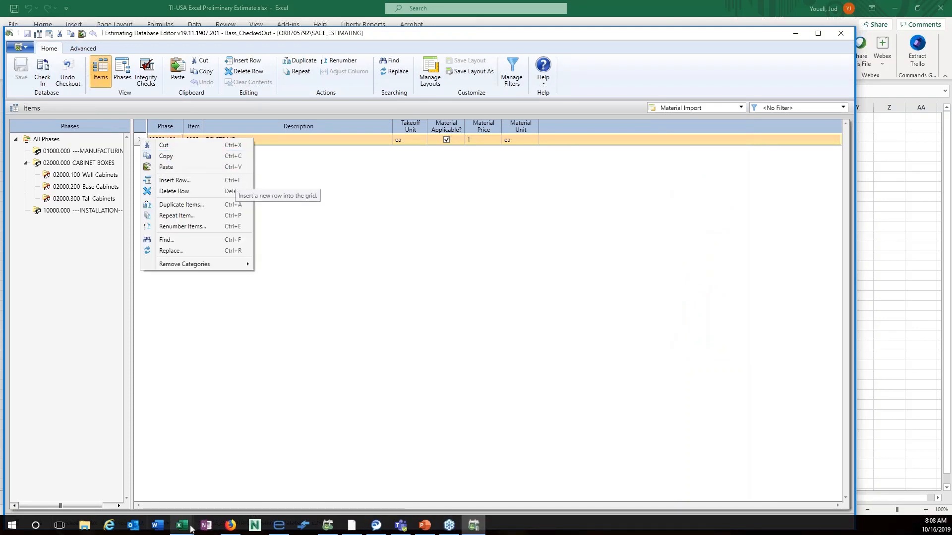
pyautogui.moveTo(183, 528)
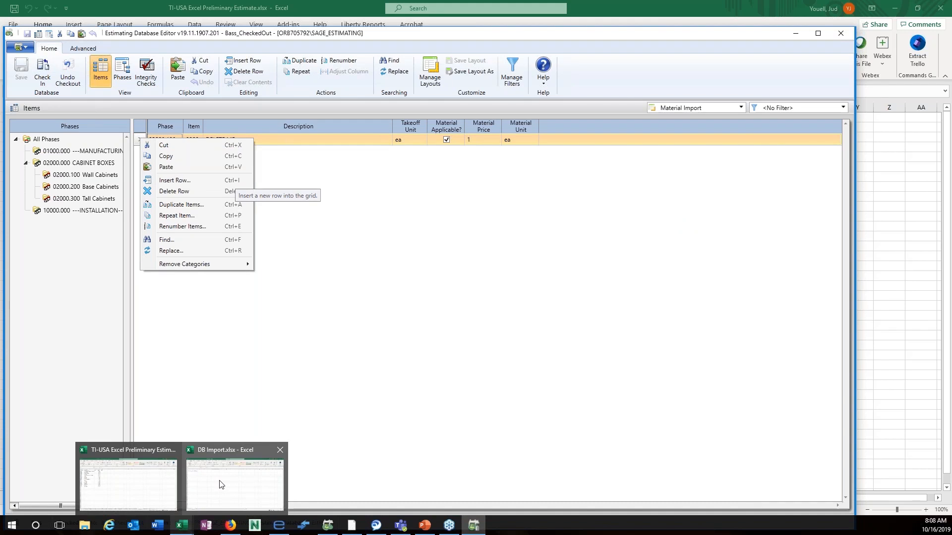
pyautogui.click(136, 491)
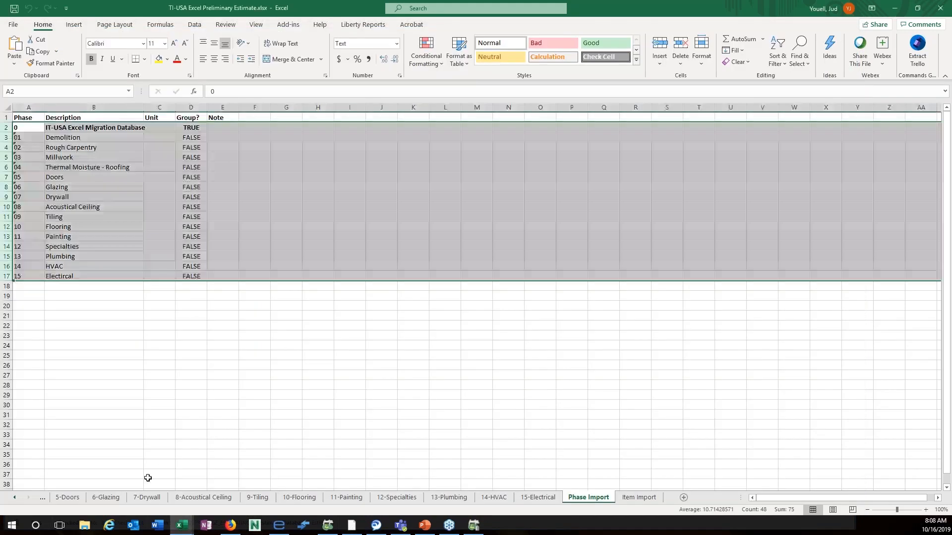
# Select Item Import rows 1–148, then return to the Estimating Database Editor.
pyautogui.click(638, 498)
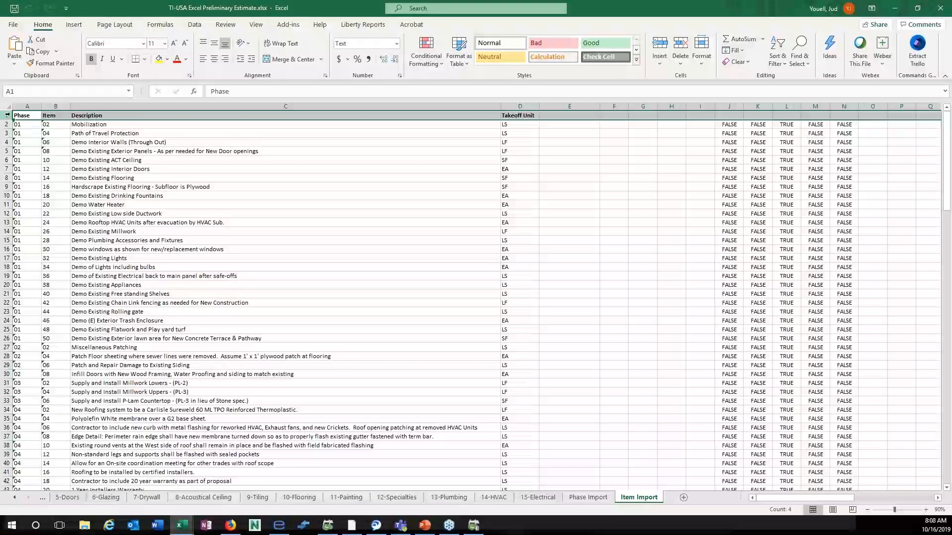
pyautogui.moveTo(6, 116); pyautogui.dragTo(7, 465)
pyautogui.rightClick(59, 183)
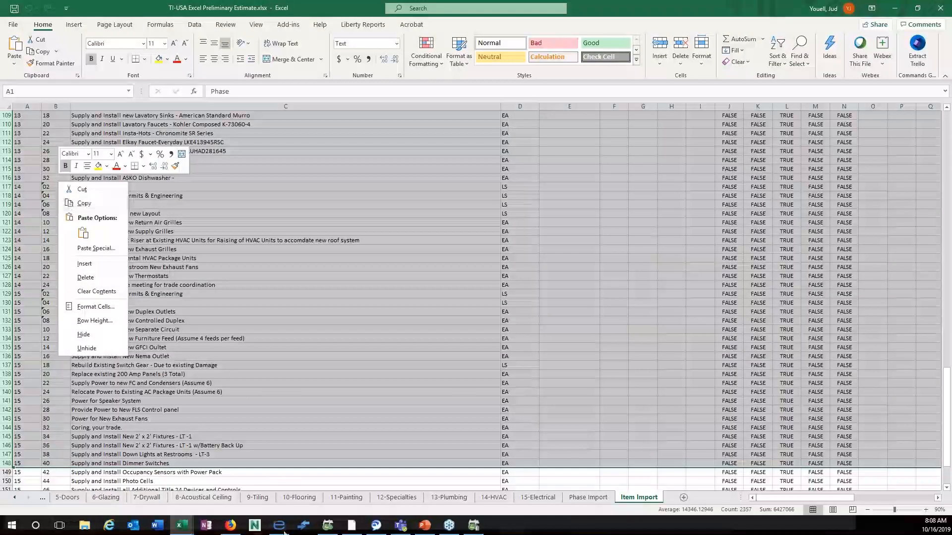
pyautogui.click(484, 532)
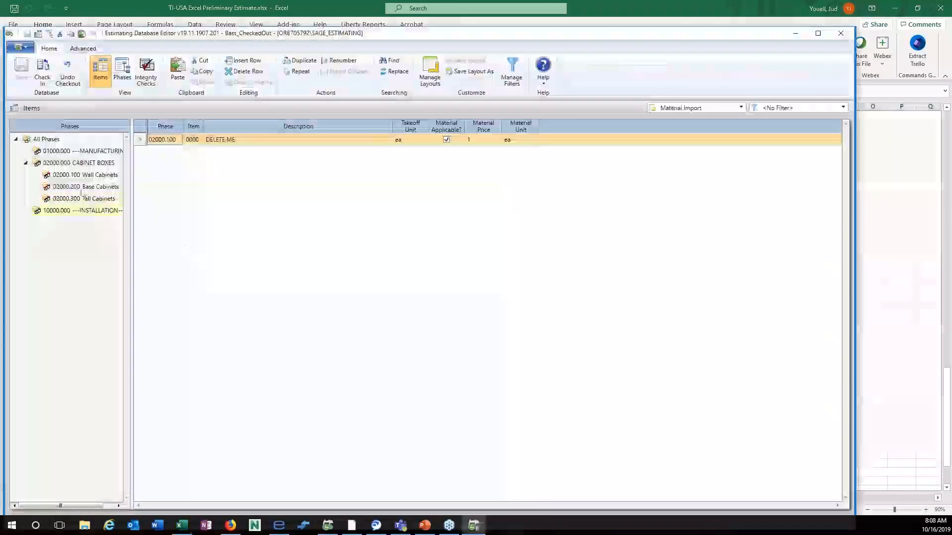
# Undo the Bass database checkout, accepting the loss of changes.
pyautogui.rightClick(140, 142)
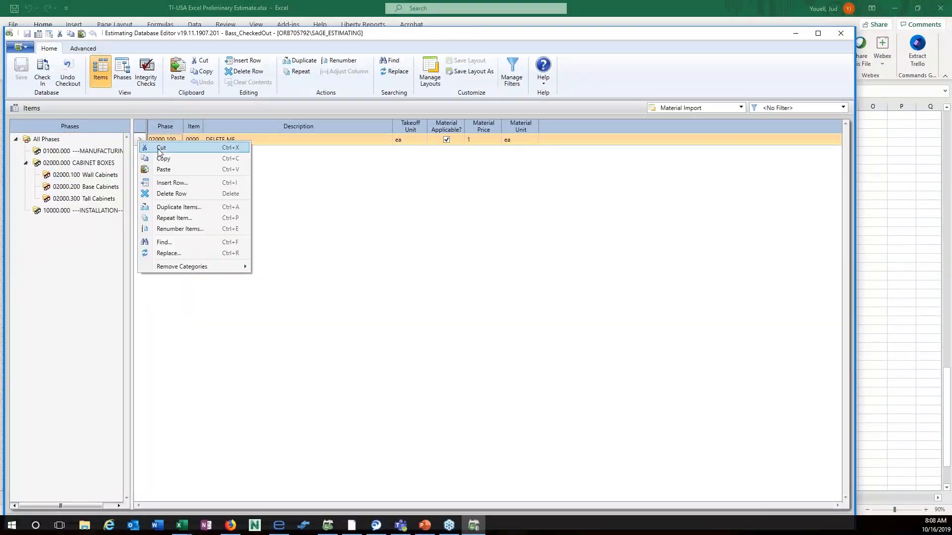
pyautogui.click(369, 272)
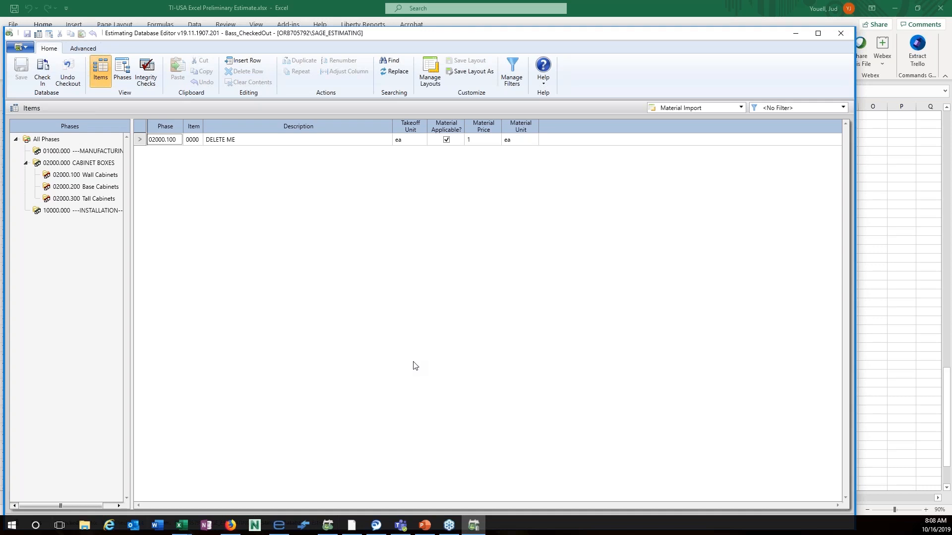
pyautogui.click(69, 75)
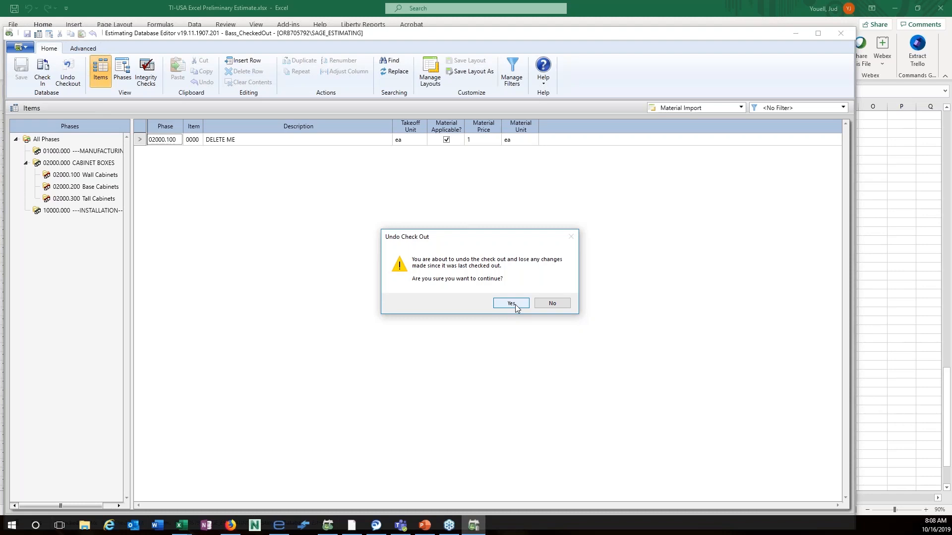
pyautogui.click(513, 303)
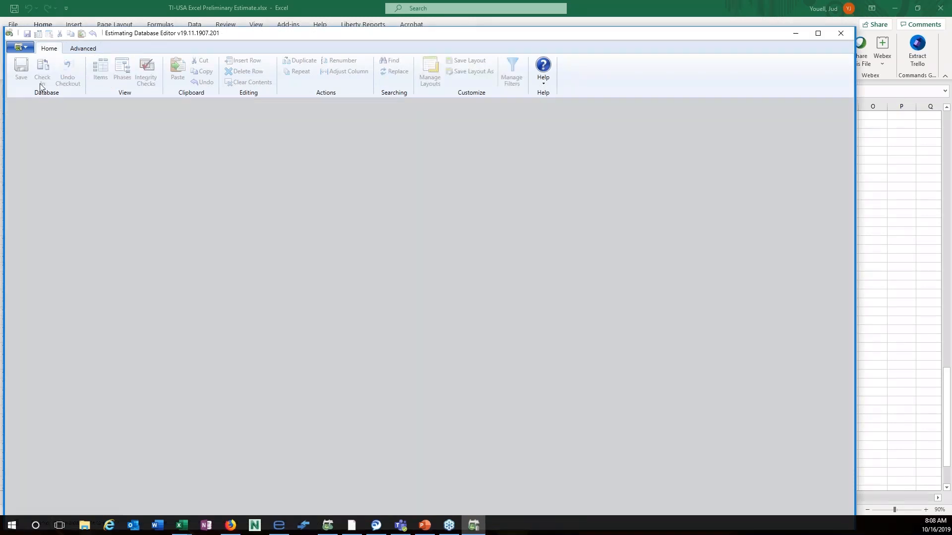
# Open and check out the Sm_Piping database.
pyautogui.click(26, 48)
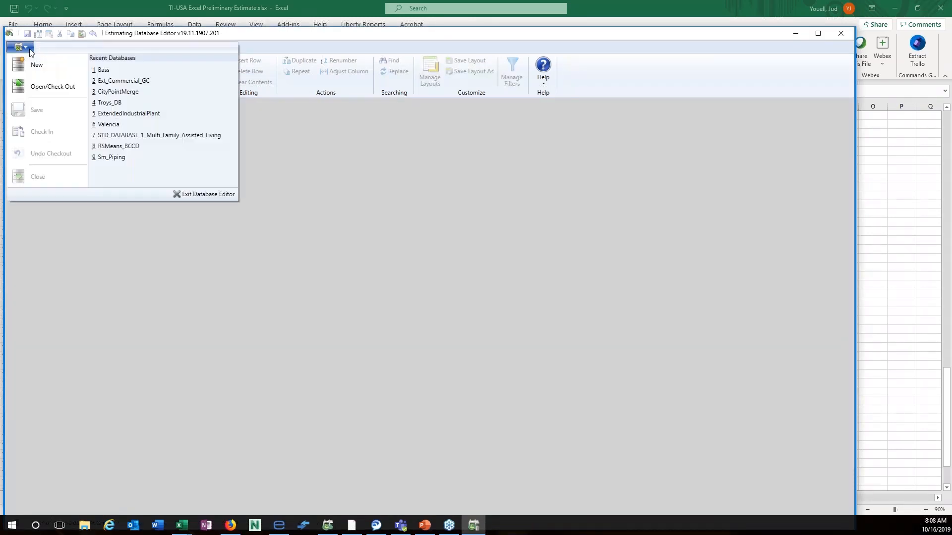
pyautogui.click(35, 88)
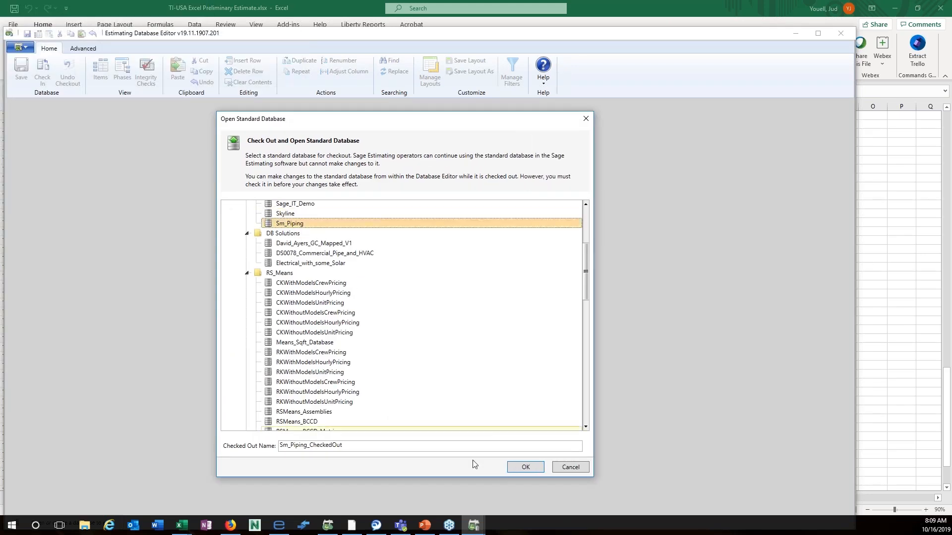
pyautogui.click(530, 468)
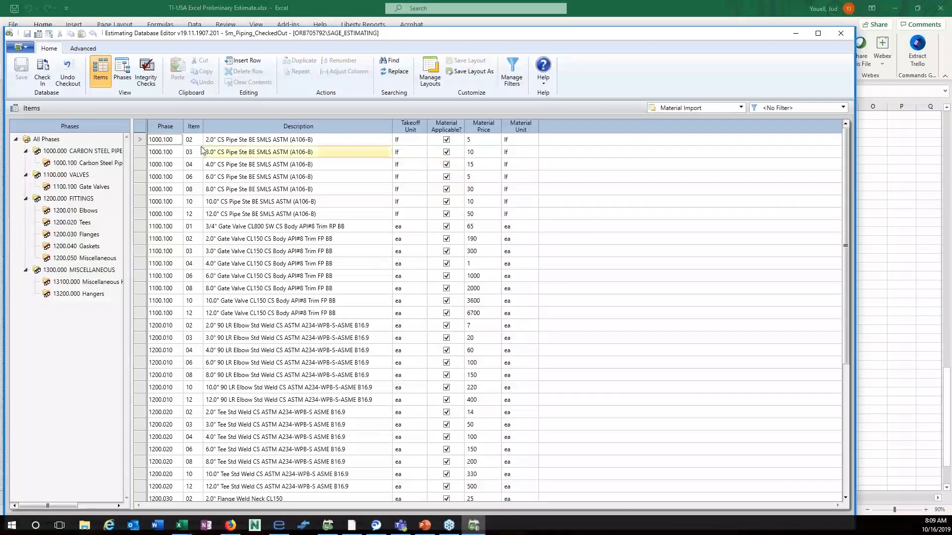
# Copy the first pipe item row from the Items grid.
pyautogui.click(141, 144)
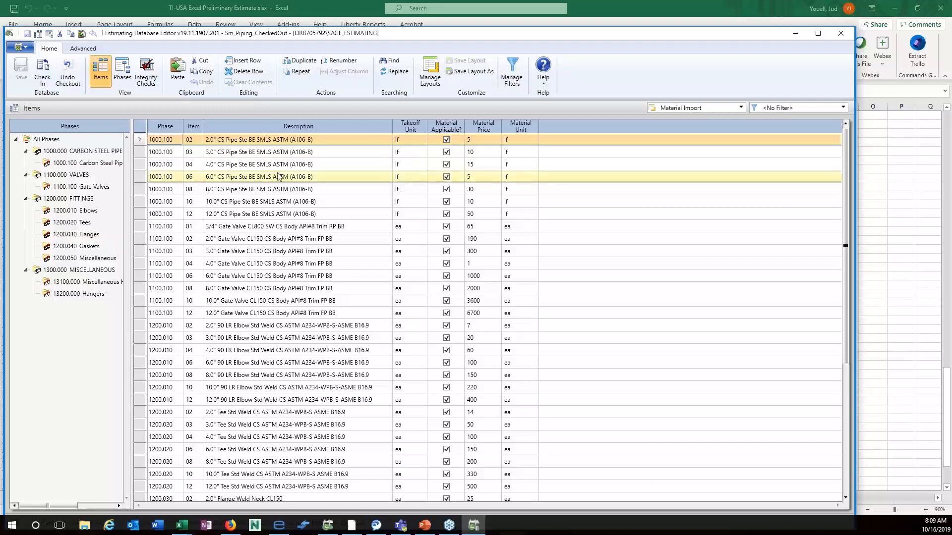
pyautogui.rightClick(141, 139)
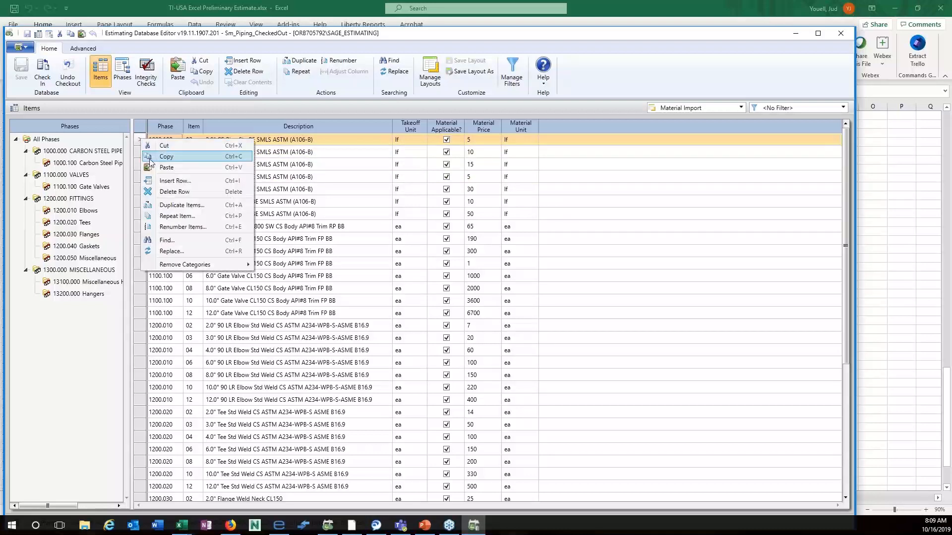
pyautogui.press('Escape')
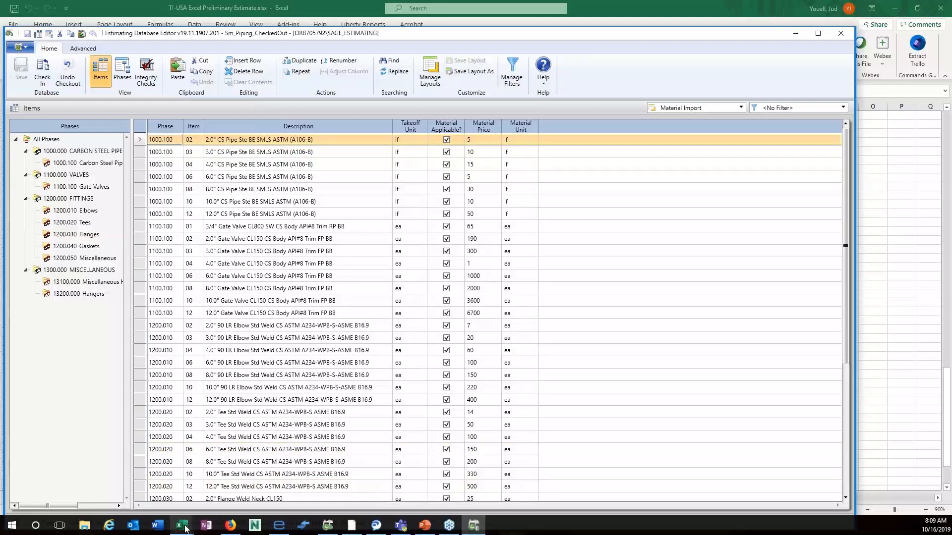
# Paste the copied pipe item row into row 3 of DB Import.xlsx despite the size warning.
pyautogui.moveTo(182, 525)
pyautogui.click(230, 490)
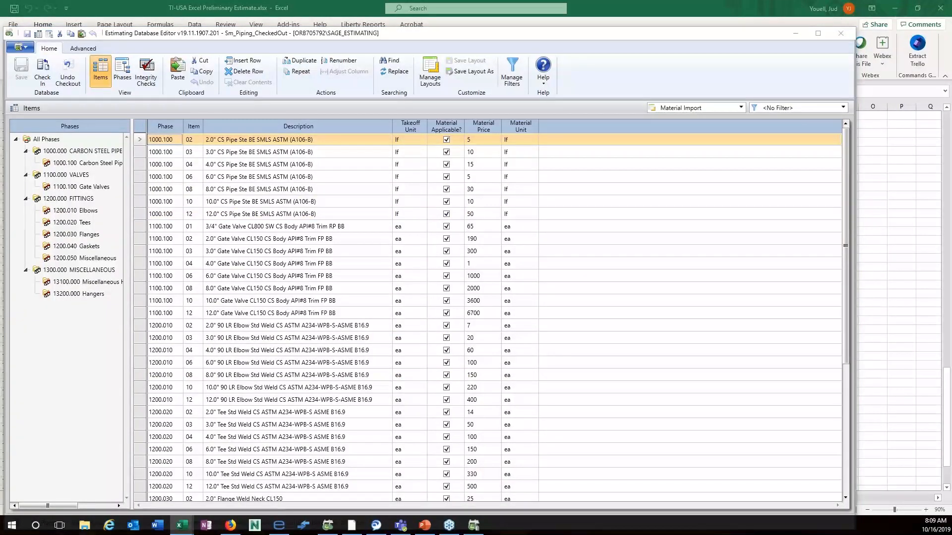
pyautogui.moveTo(0, 25); pyautogui.dragTo(424, 53)
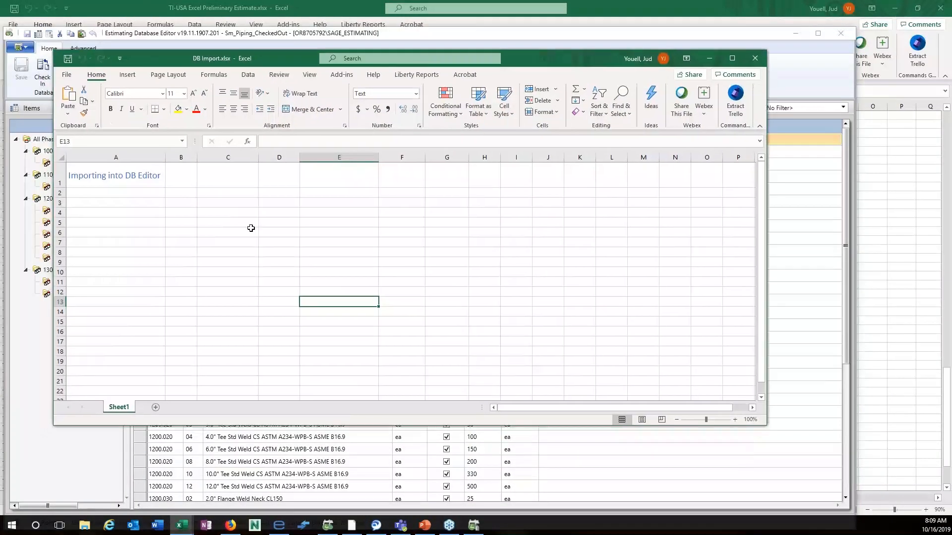
pyautogui.click(60, 203)
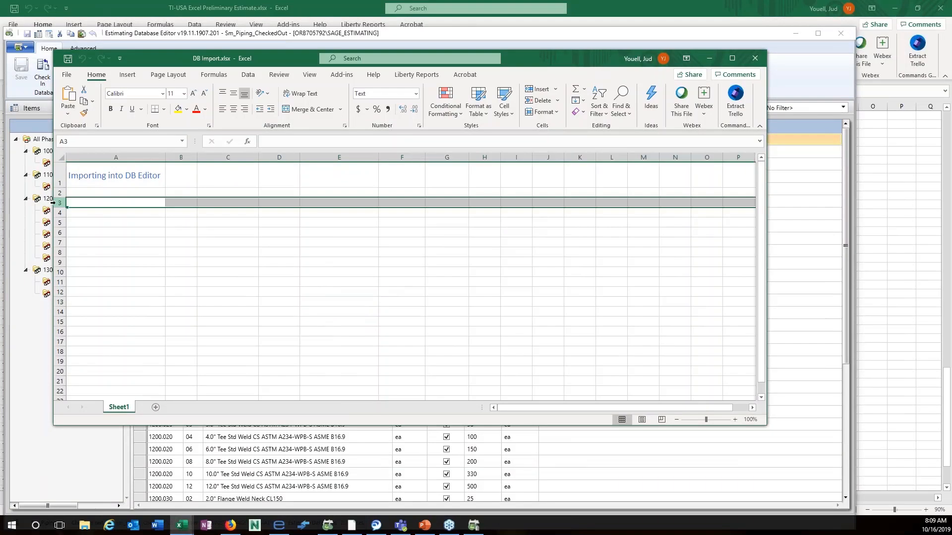
pyautogui.rightClick(59, 203)
pyautogui.click(82, 257)
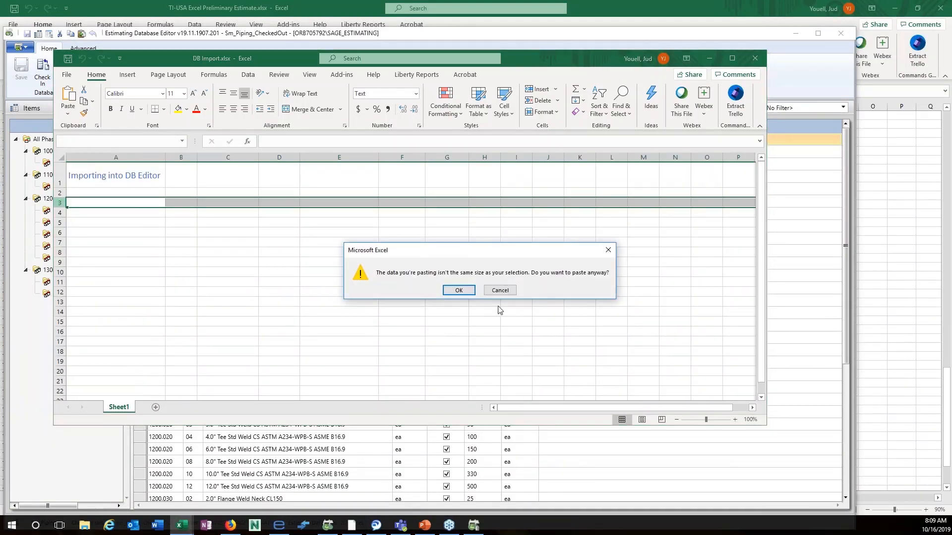
pyautogui.click(459, 291)
pyautogui.click(179, 242)
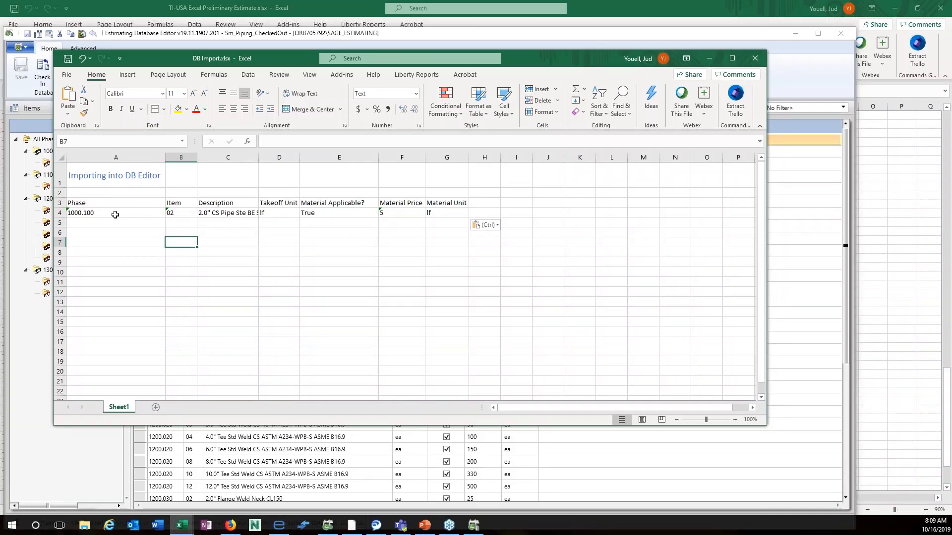
# Copy pipe row A4:G4 into rows 5 and 6.
pyautogui.moveTo(115, 215); pyautogui.dragTo(245, 211)
pyautogui.hotkey('ctrl', 'c')
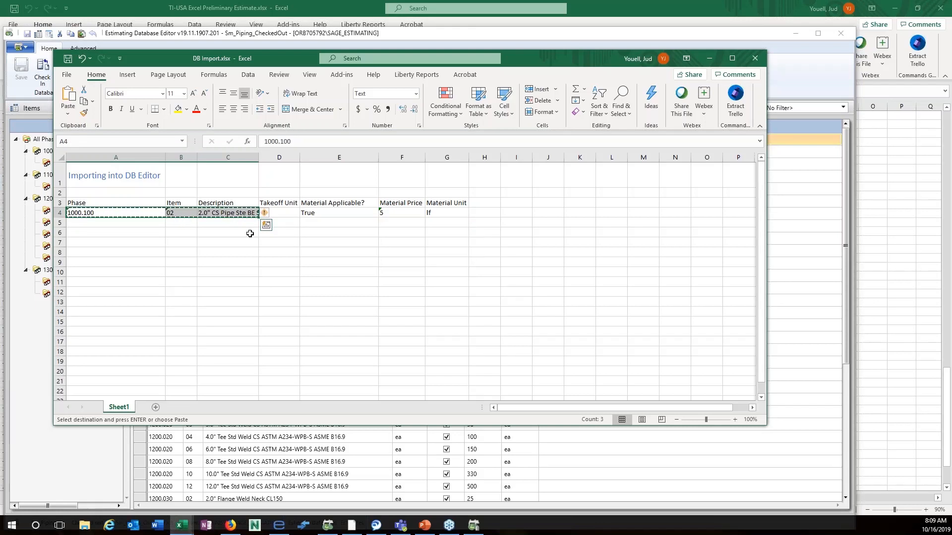
pyautogui.click(211, 253)
pyautogui.moveTo(156, 212); pyautogui.dragTo(435, 211)
pyautogui.hotkey('ctrl', 'c')
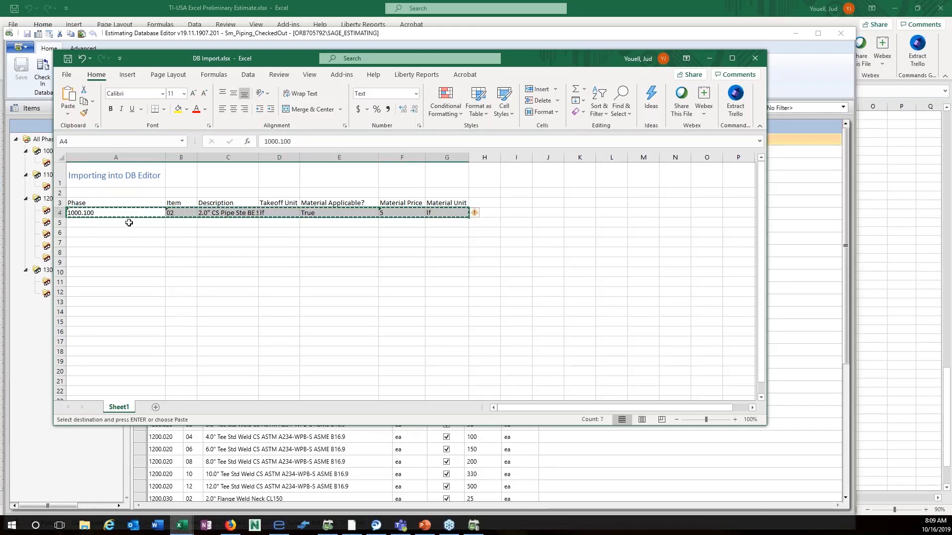
pyautogui.moveTo(127, 222); pyautogui.dragTo(471, 235)
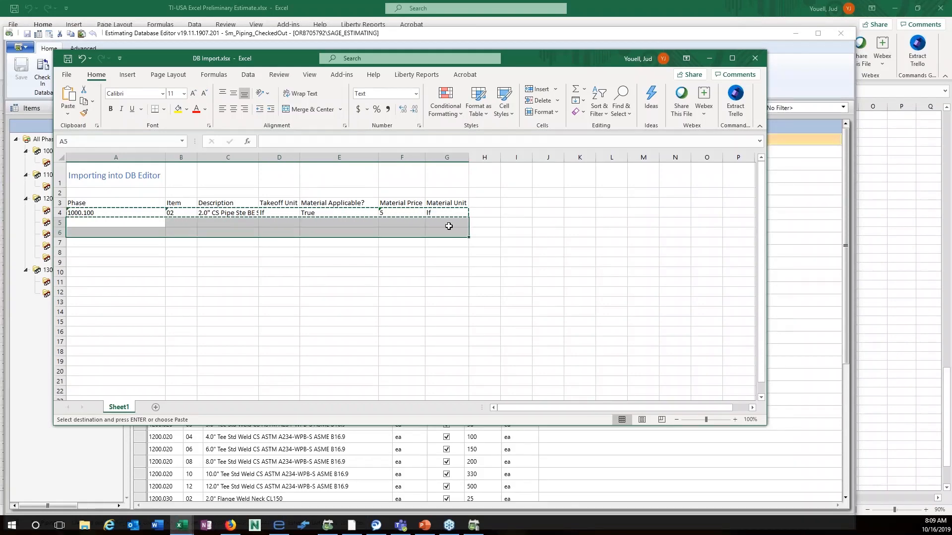
pyautogui.hotkey('ctrl', 'v')
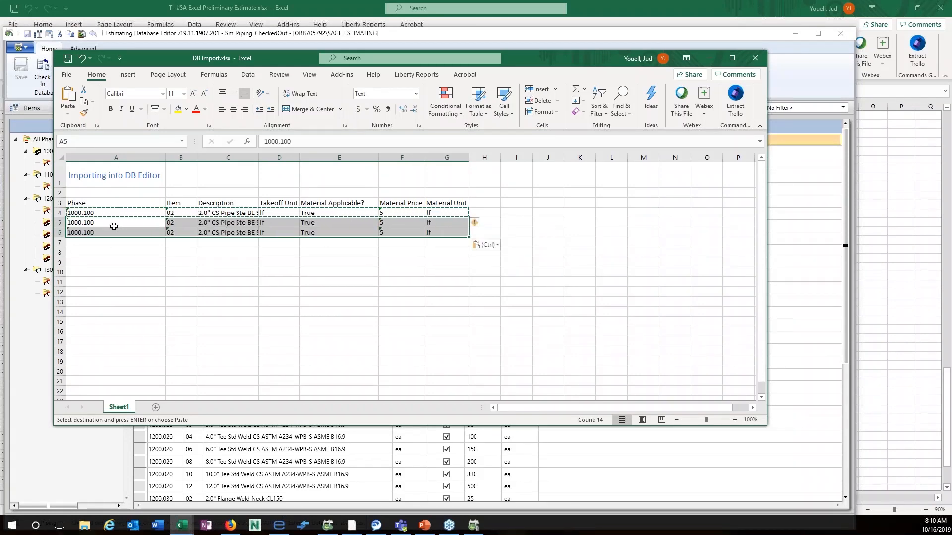
# Clear the contents of the pasted rows 3 through 6.
pyautogui.click(183, 227)
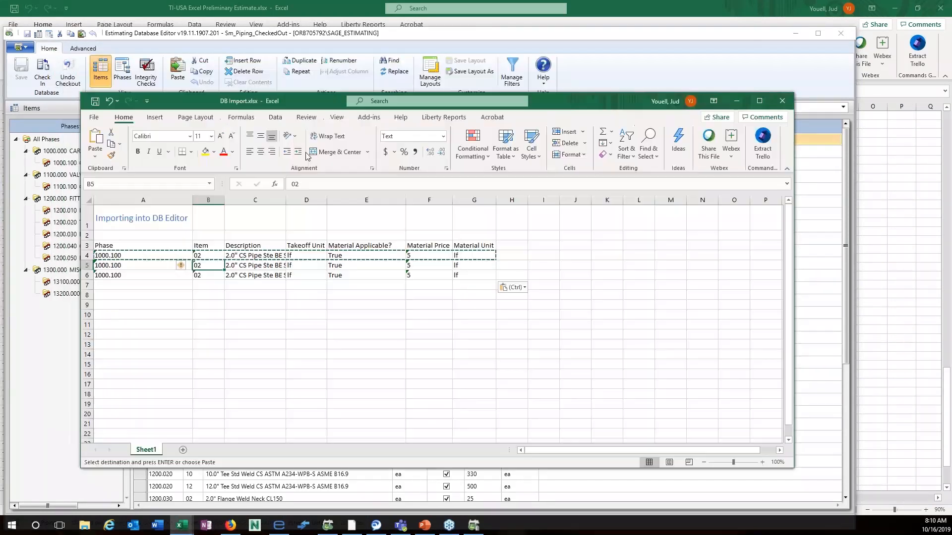
pyautogui.moveTo(275, 106); pyautogui.dragTo(329, 85)
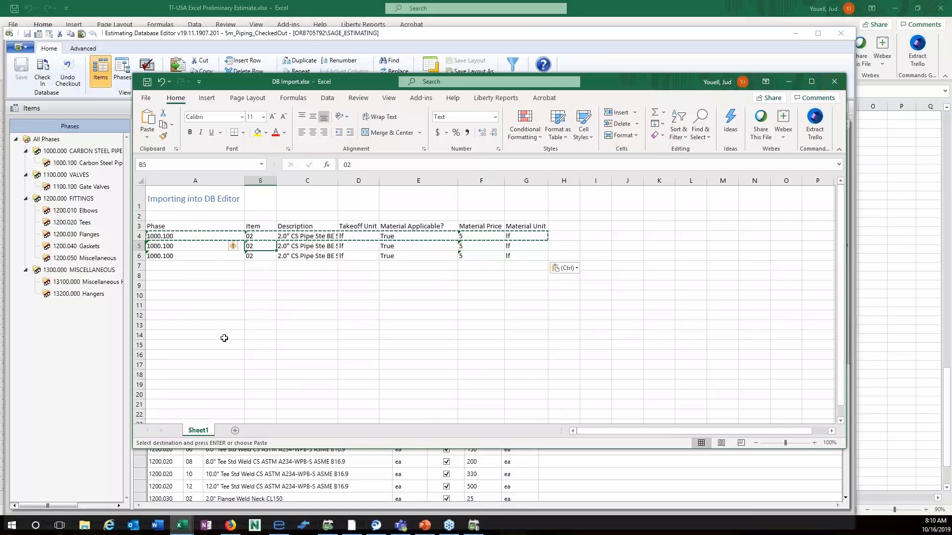
pyautogui.moveTo(140, 226); pyautogui.dragTo(149, 266)
pyautogui.press('Delete')
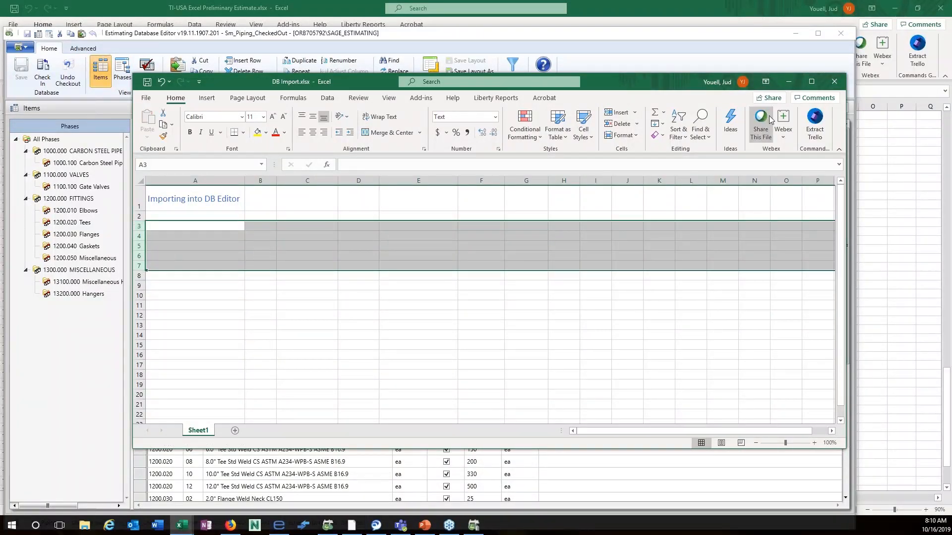
# Copy the Pipe Hanger item row from the Database Editor grid.
pyautogui.click(789, 81)
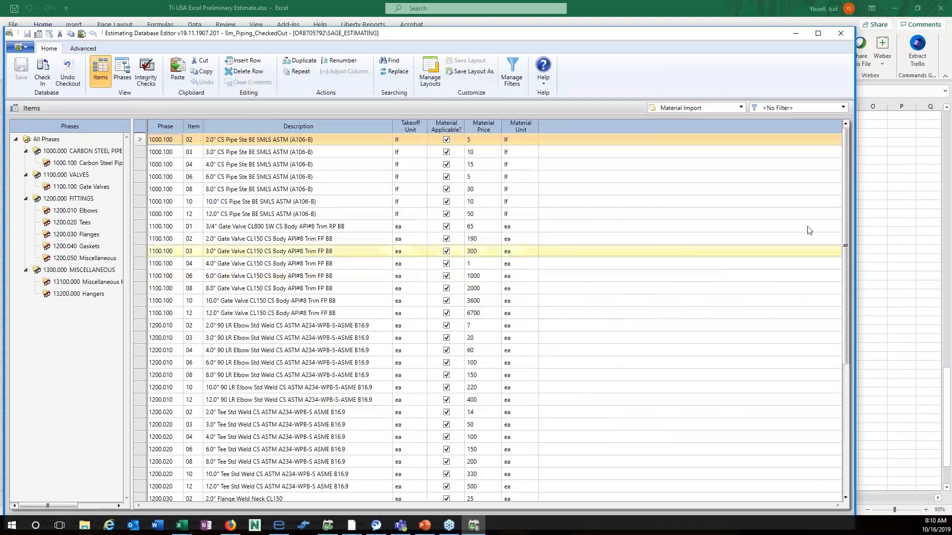
pyautogui.moveTo(844, 241); pyautogui.dragTo(846, 454)
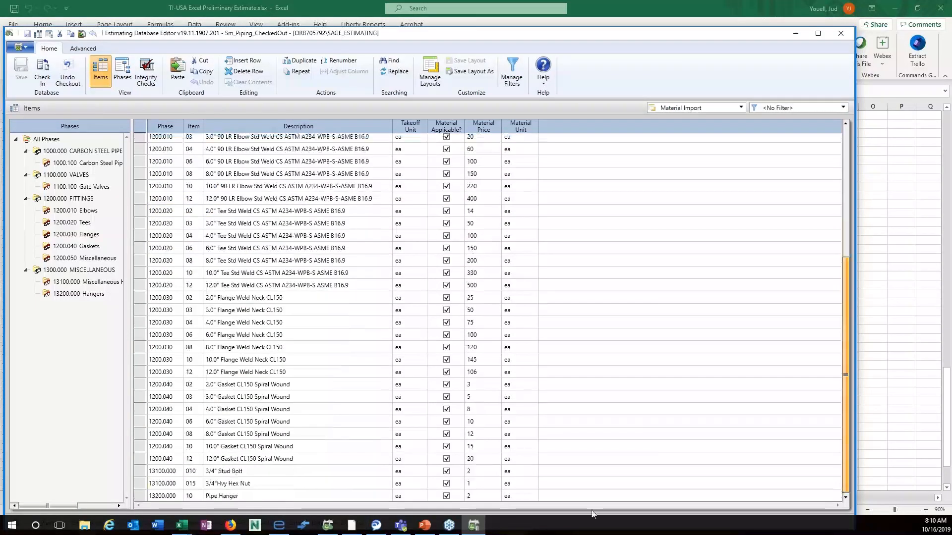
pyautogui.click(140, 498)
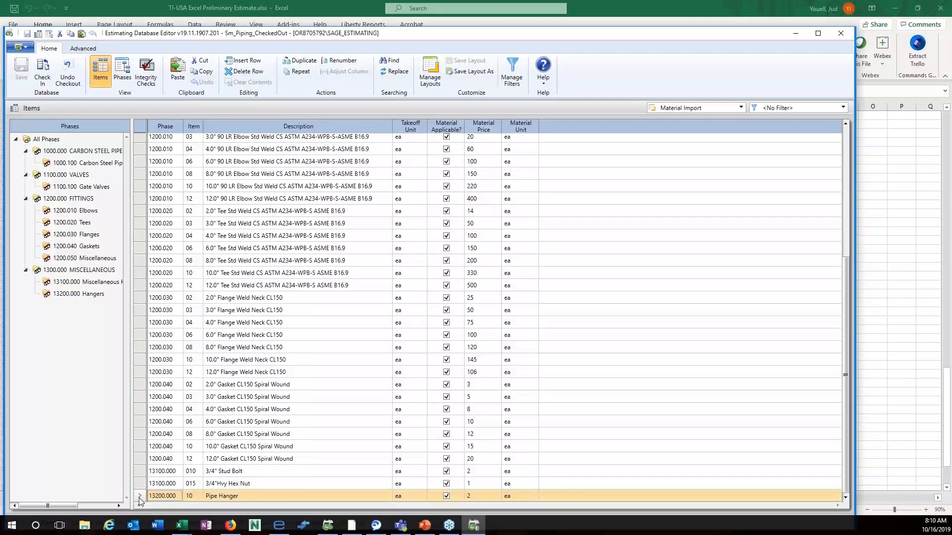
pyautogui.rightClick(138, 497)
pyautogui.click(164, 377)
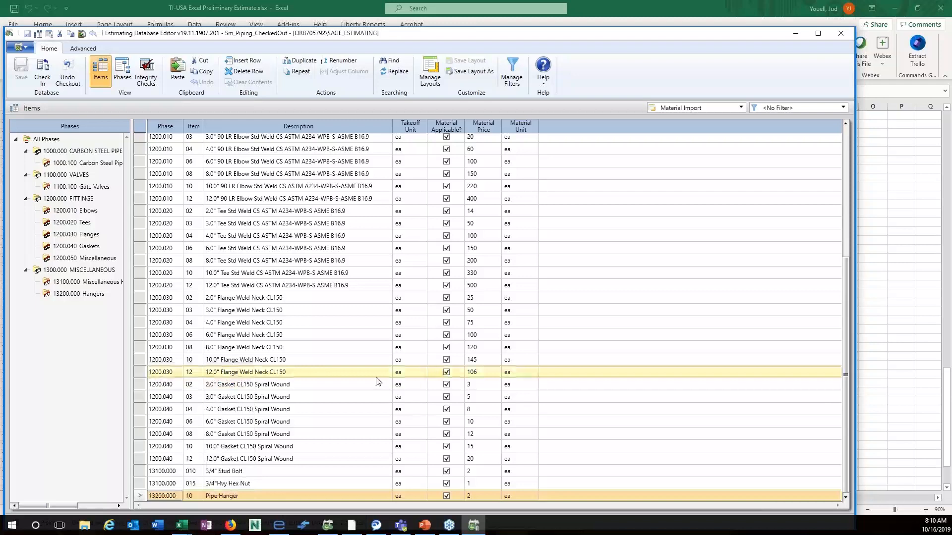
# Paste the header and Pipe Hanger row at row 3 of DB Import, duplicating it into rows 5–6.
pyautogui.moveTo(181, 531)
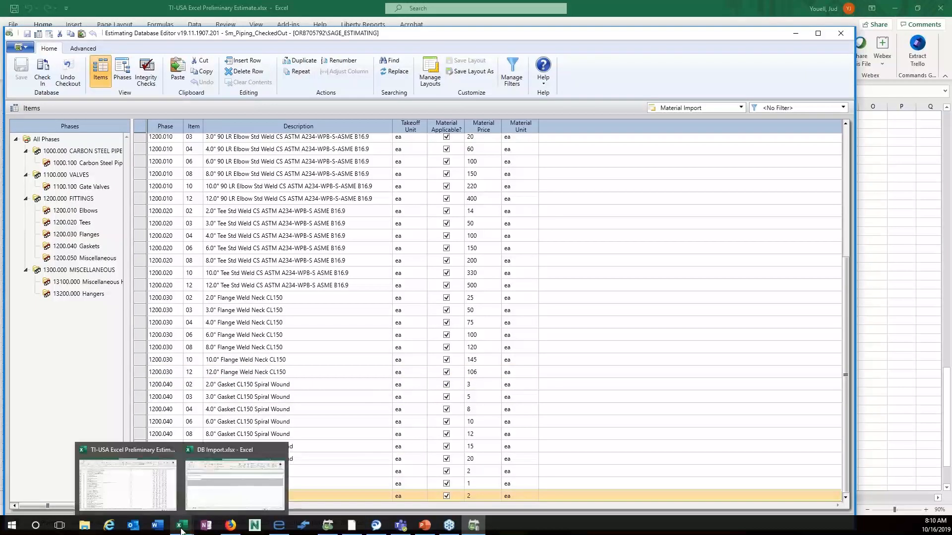
pyautogui.click(234, 484)
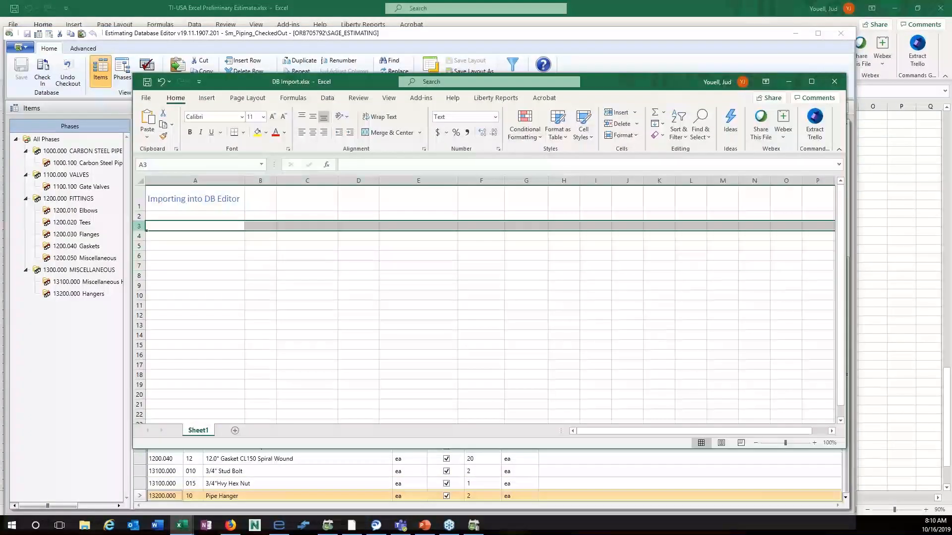
pyautogui.rightClick(141, 227)
pyautogui.click(164, 279)
pyautogui.click(454, 292)
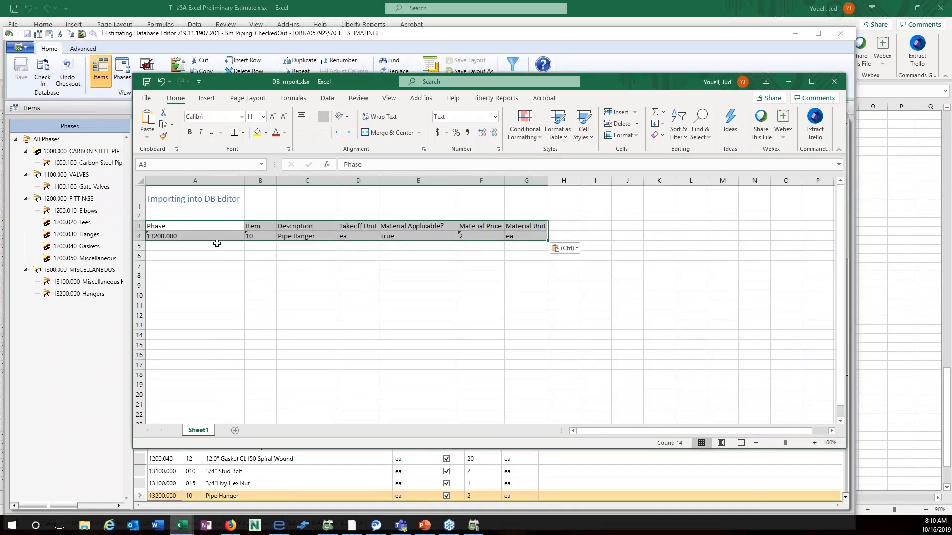
pyautogui.moveTo(159, 236); pyautogui.dragTo(516, 235)
pyautogui.hotkey('ctrl', 'c')
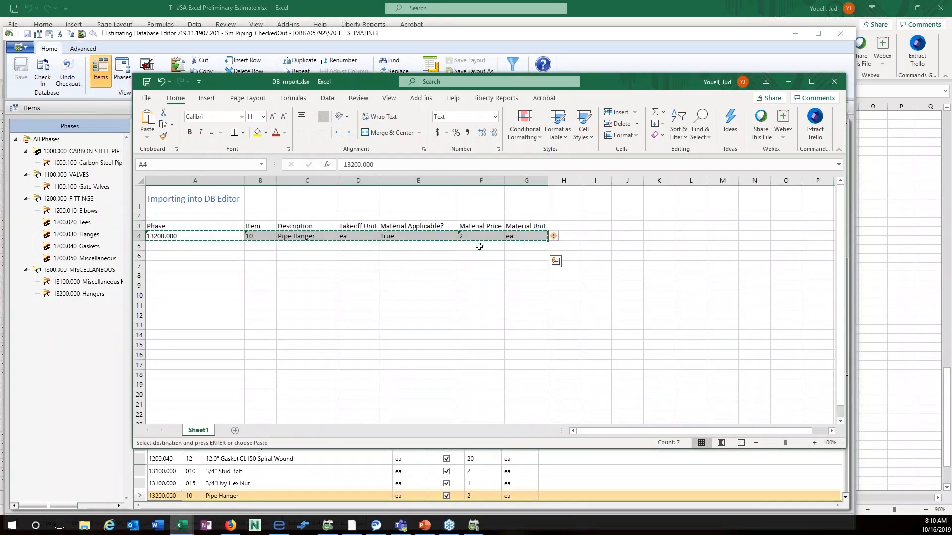
pyautogui.moveTo(227, 246); pyautogui.dragTo(520, 263)
pyautogui.hotkey('ctrl', 'v')
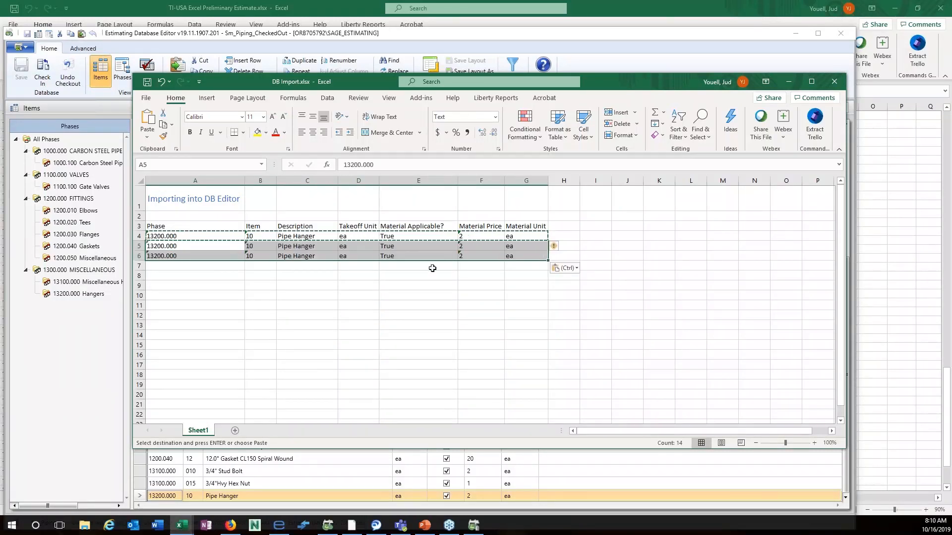
pyautogui.click(342, 281)
# Set the new rows' items to 20 and 30 with descriptions Test002 and Test003.
pyautogui.click(263, 250)
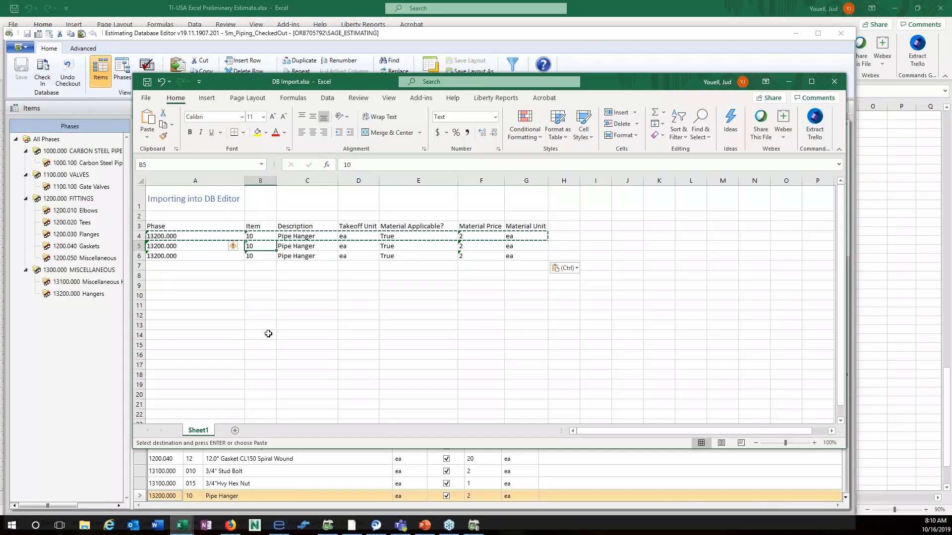
pyautogui.write('20')
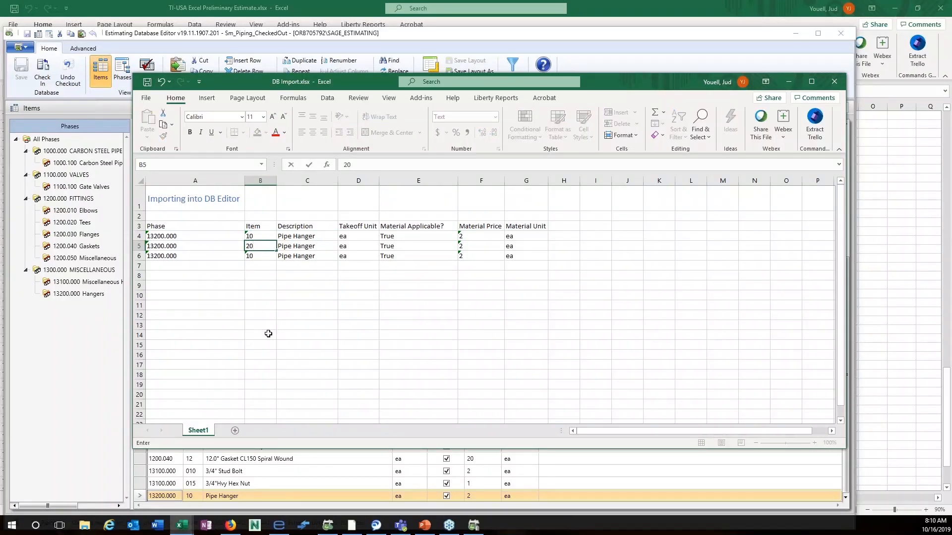
pyautogui.press('Return')
pyautogui.write('30')
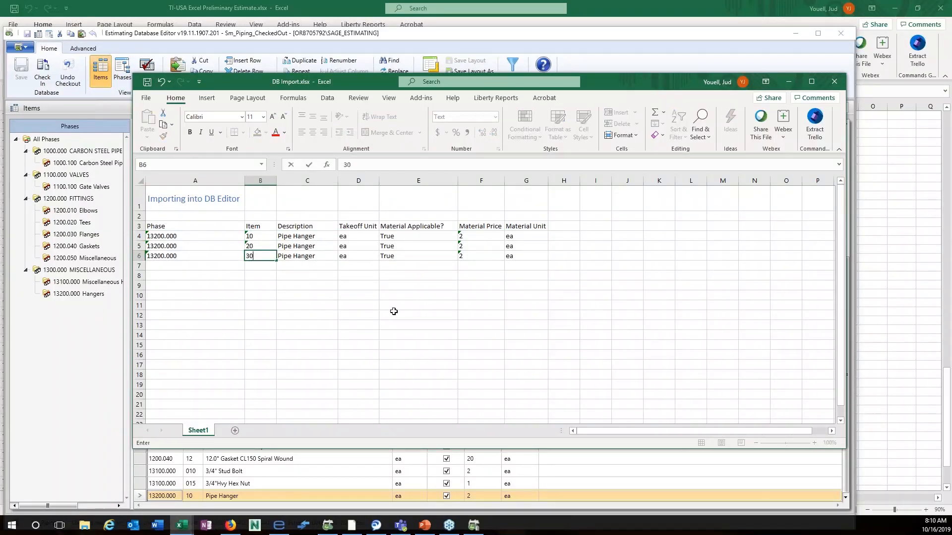
pyautogui.click(320, 249)
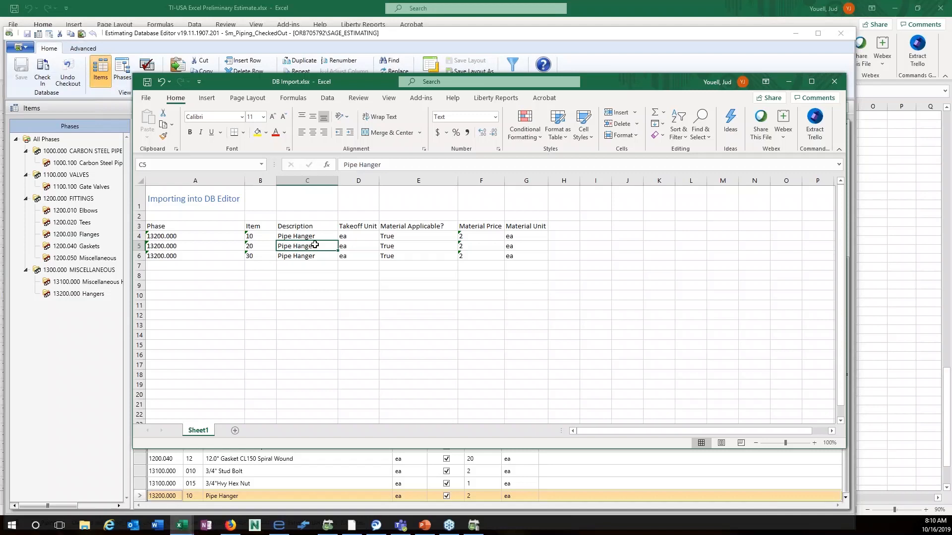
pyautogui.write('Test')
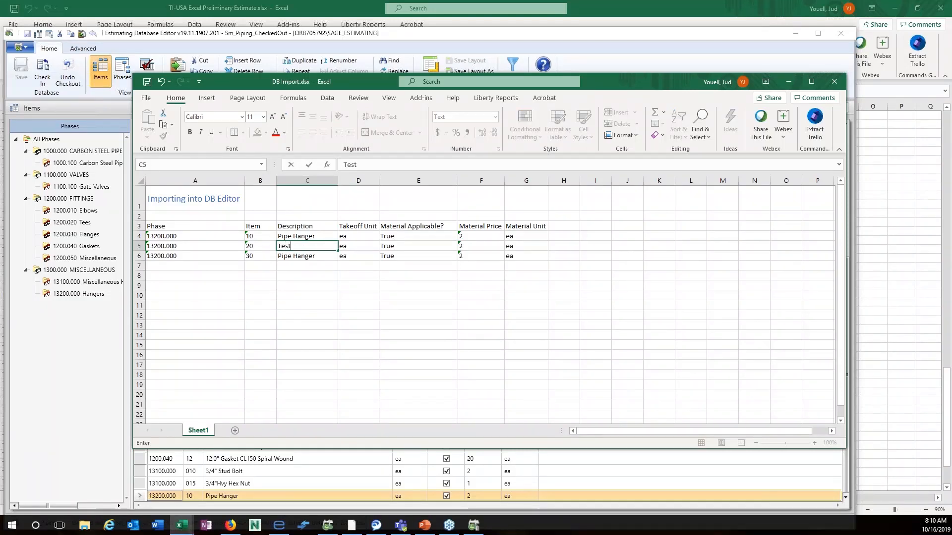
pyautogui.write('002')
pyautogui.click(324, 255)
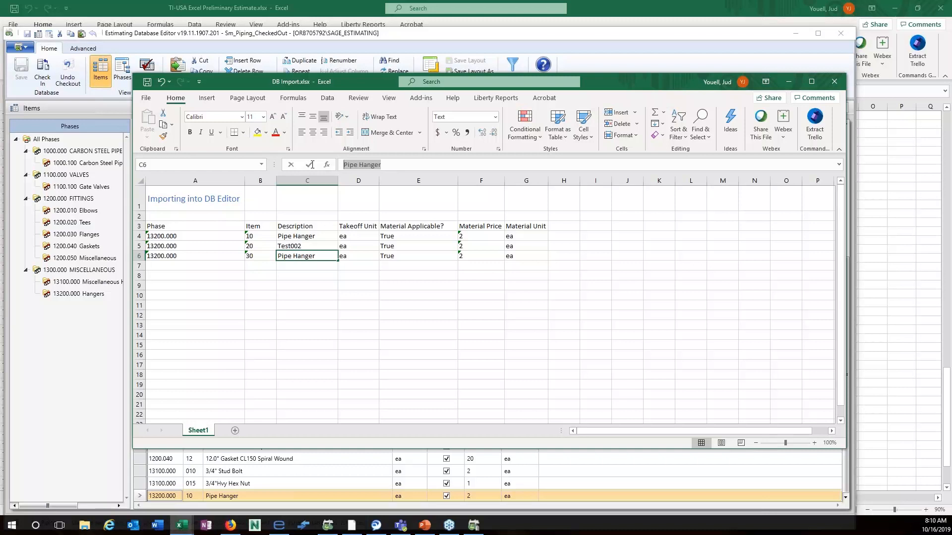
pyautogui.write('Te')
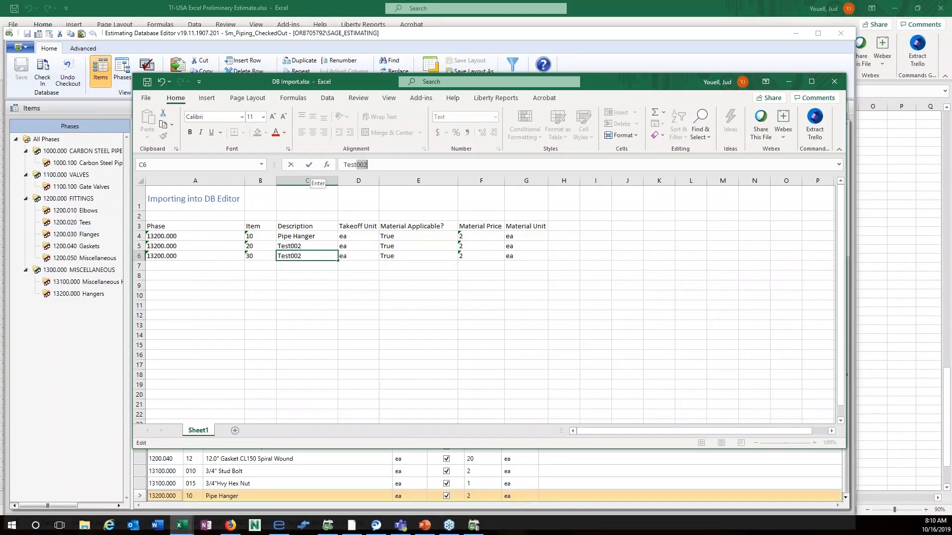
pyautogui.write('st003')
pyautogui.press('Return')
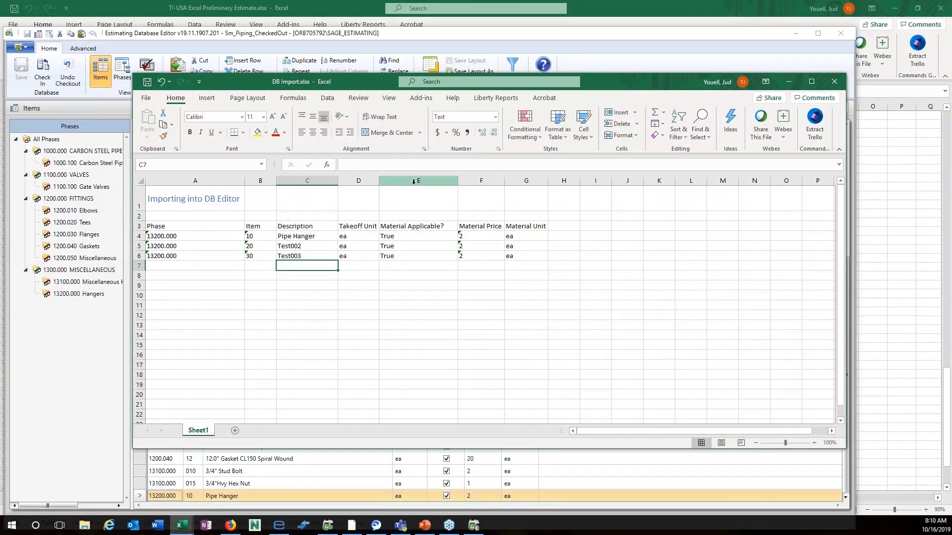
# Set the material prices of rows 5 and 6 to 10 and 15.
pyautogui.click(477, 247)
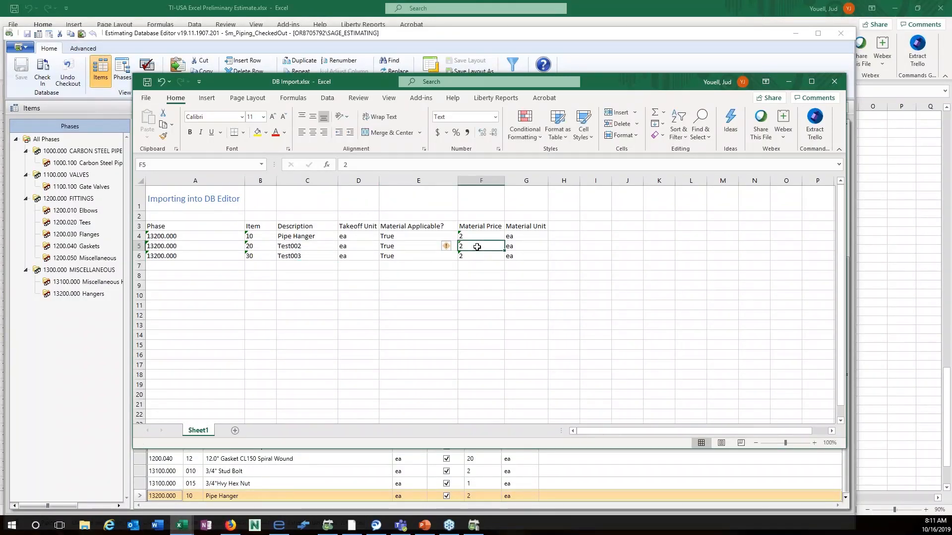
pyautogui.write('10')
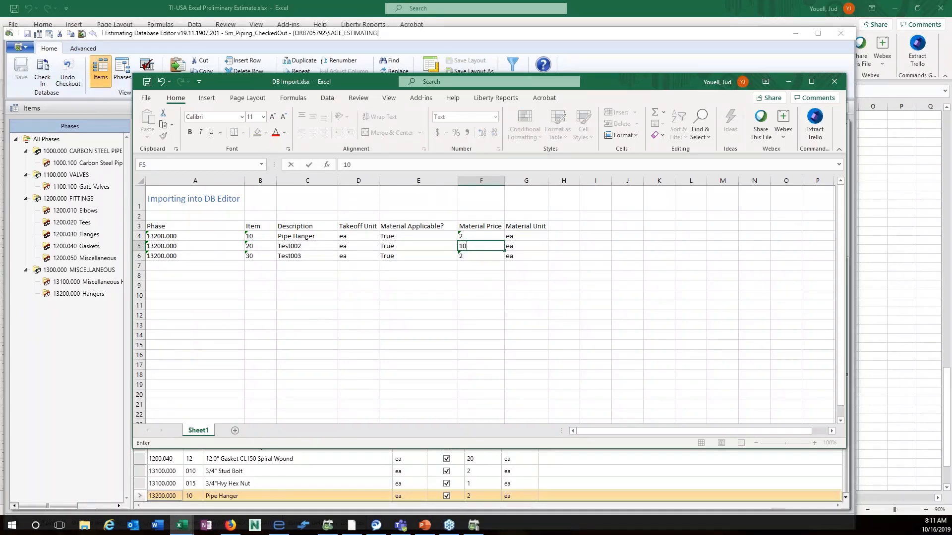
pyautogui.press('Return')
pyautogui.write('15')
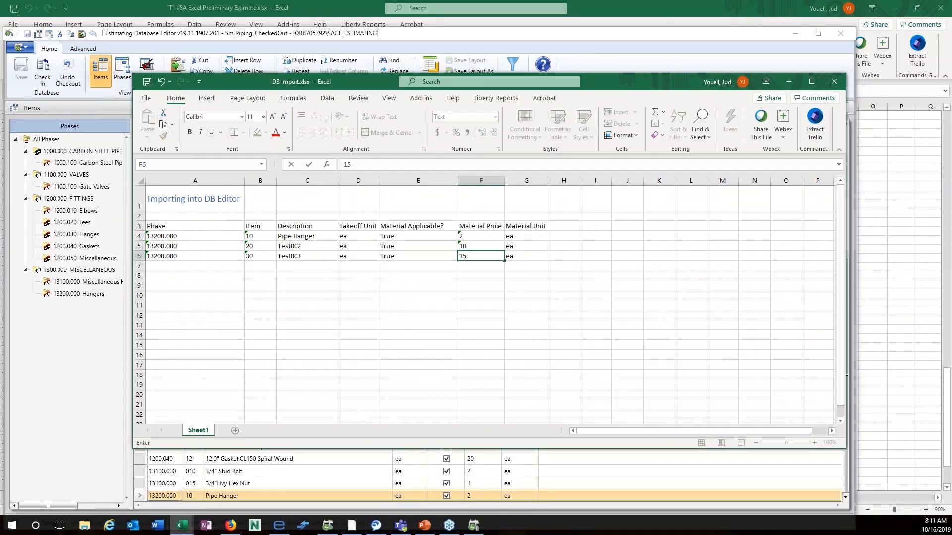
pyautogui.press('Return')
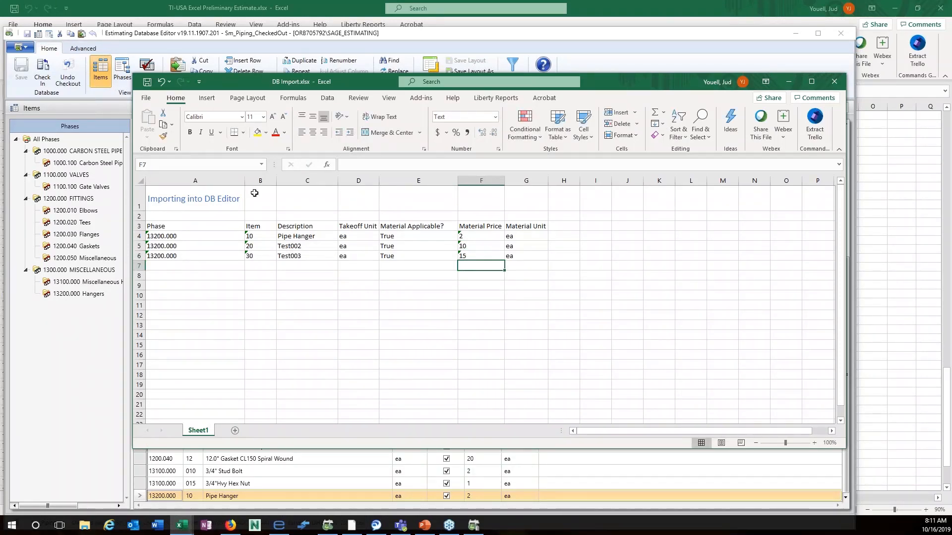
# Copy Excel rows 5–6 and paste them below the last row of the editor's item grid.
pyautogui.moveTo(139, 246); pyautogui.dragTo(145, 258)
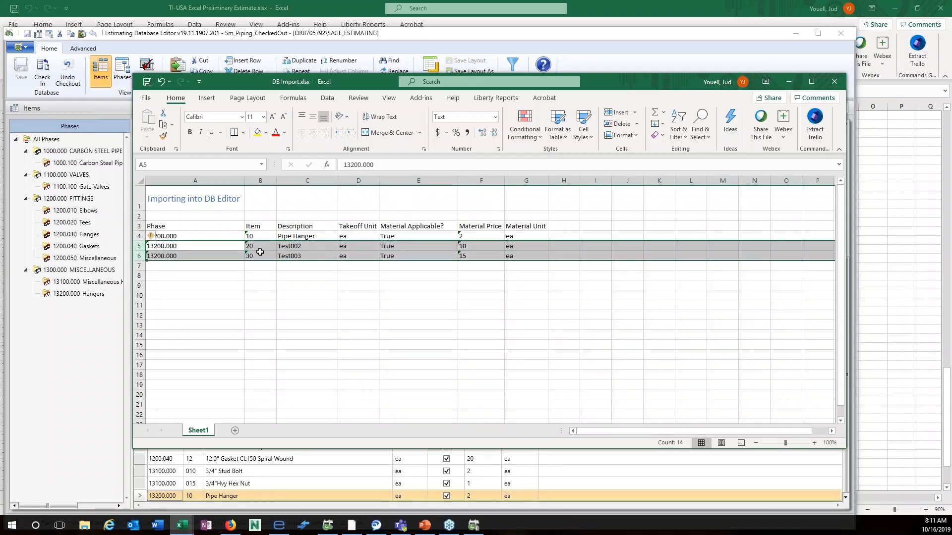
pyautogui.rightClick(209, 253)
pyautogui.click(229, 273)
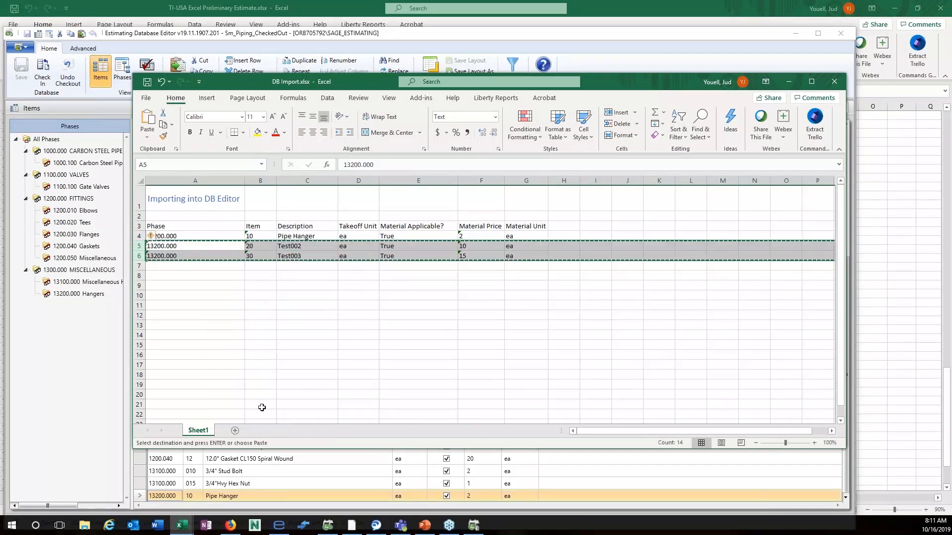
pyautogui.click(789, 81)
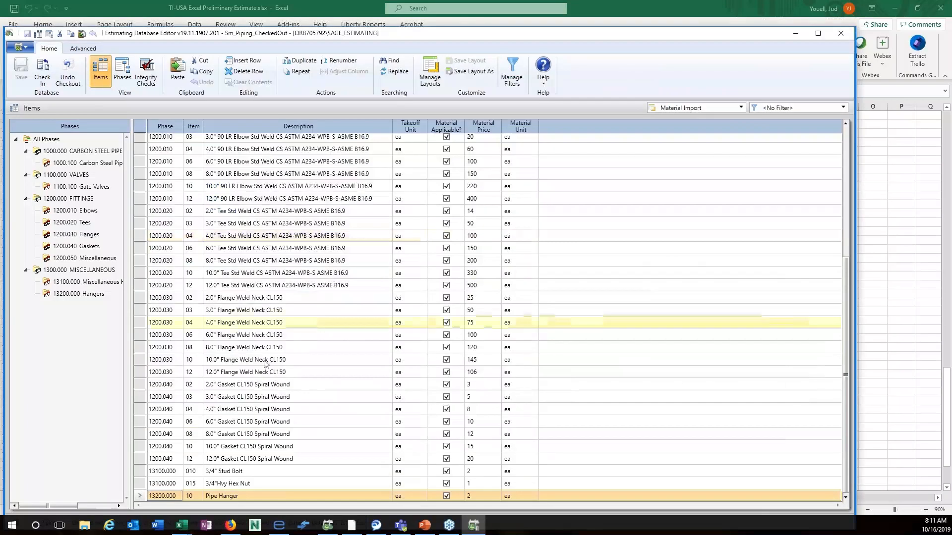
pyautogui.rightClick(139, 496)
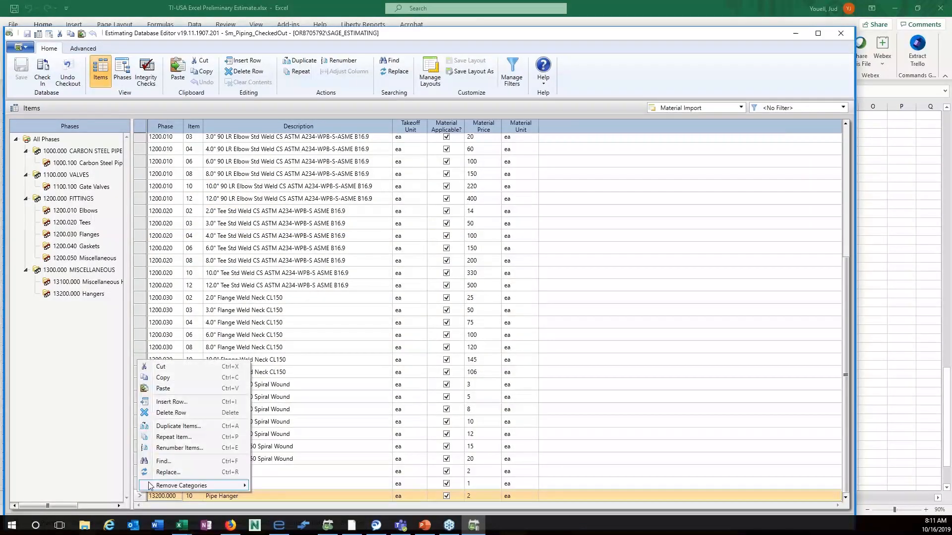
pyautogui.click(175, 389)
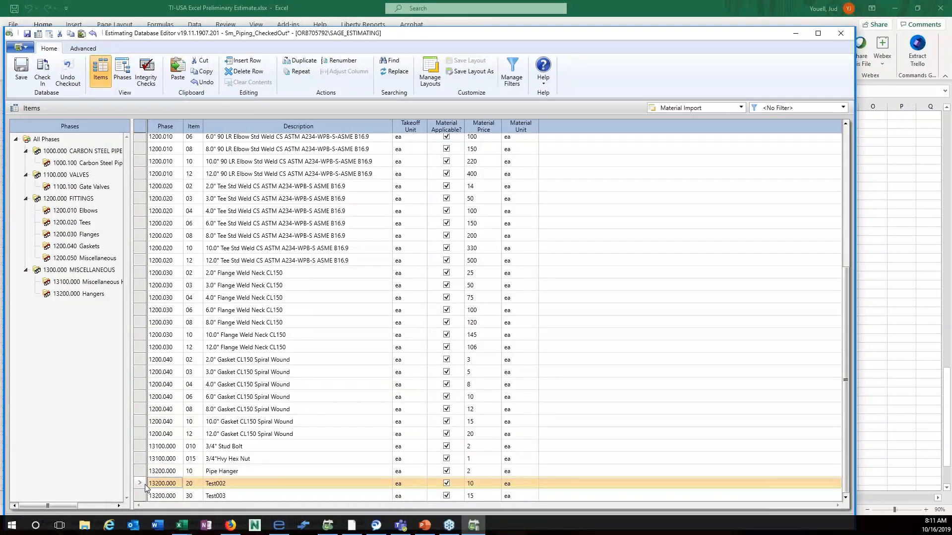
# Delete the Test002 and Test003 rows from the item grid.
pyautogui.moveTo(147, 496); pyautogui.dragTo(553, 463)
pyautogui.click(564, 434)
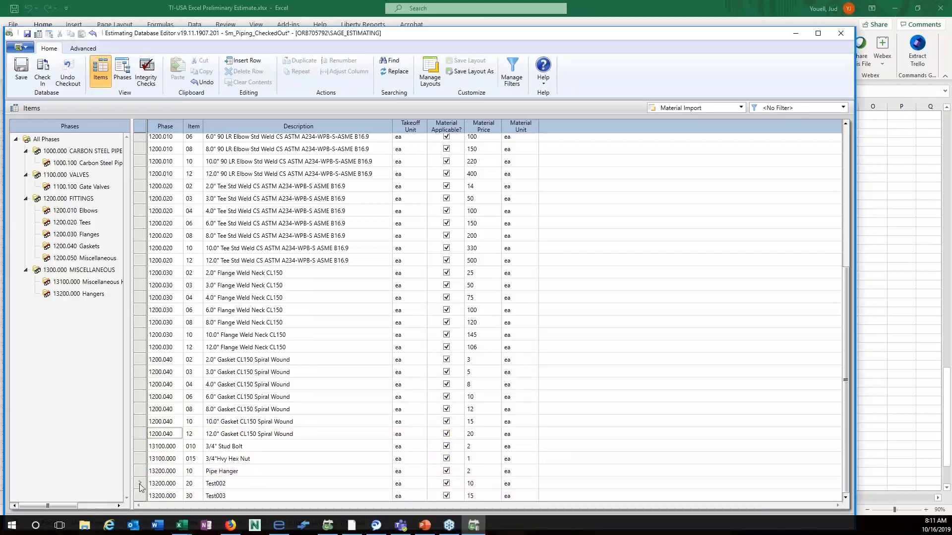
pyautogui.moveTo(139, 484); pyautogui.dragTo(140, 498)
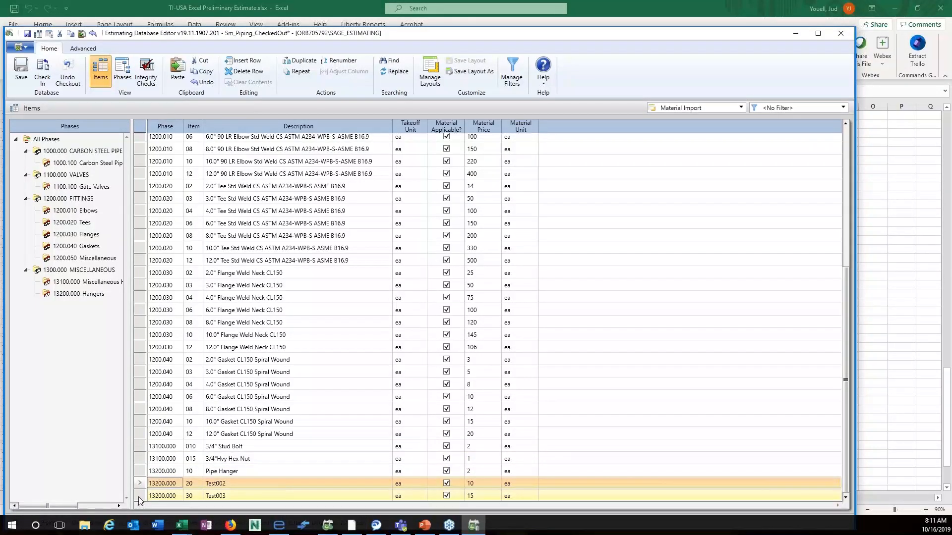
pyautogui.rightClick(139, 496)
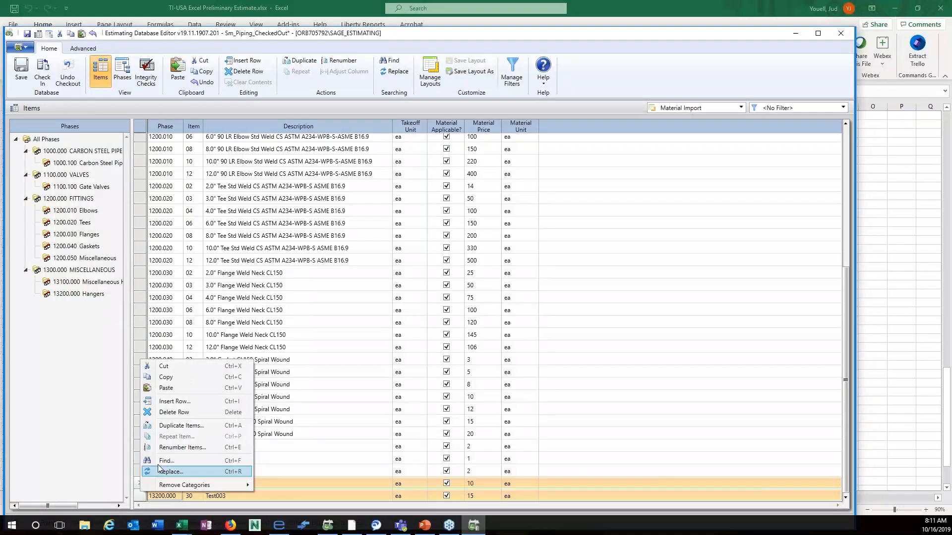
pyautogui.click(184, 414)
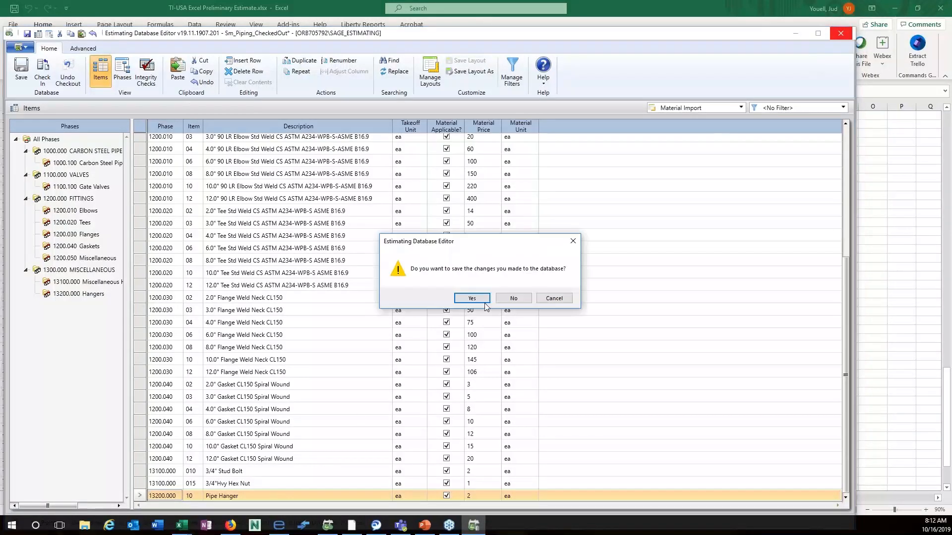
# Close the database editor without saving changes and minimise the Excel estimate workbook.
pyautogui.click(515, 298)
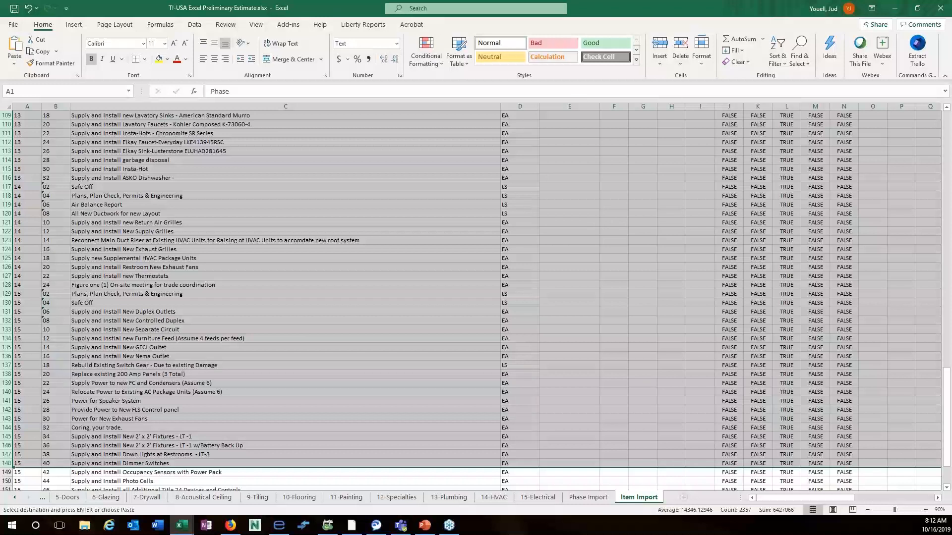
pyautogui.click(901, 9)
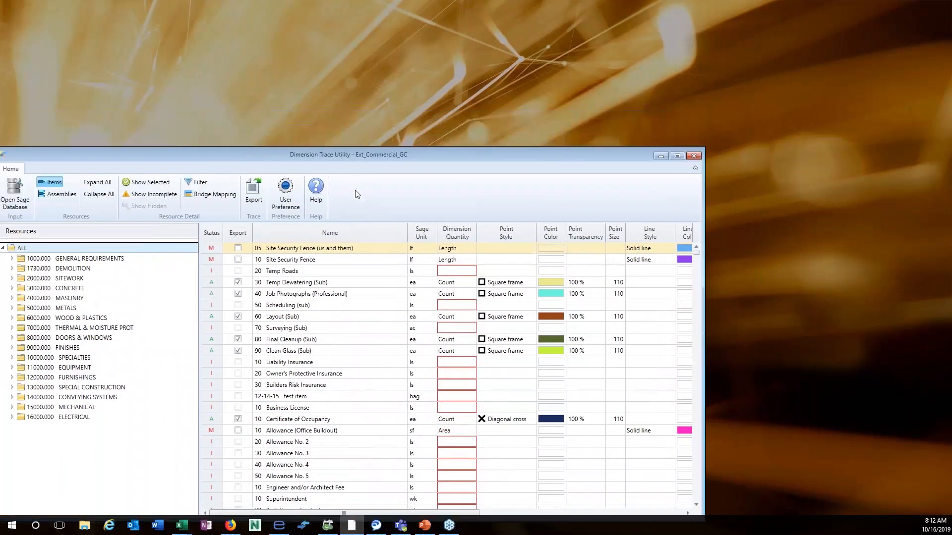
# Maximise Dimension Trace Utility and expand 1000.000 GENERAL REQUIREMENTS to list its subgroups.
pyautogui.doubleClick(412, 154)
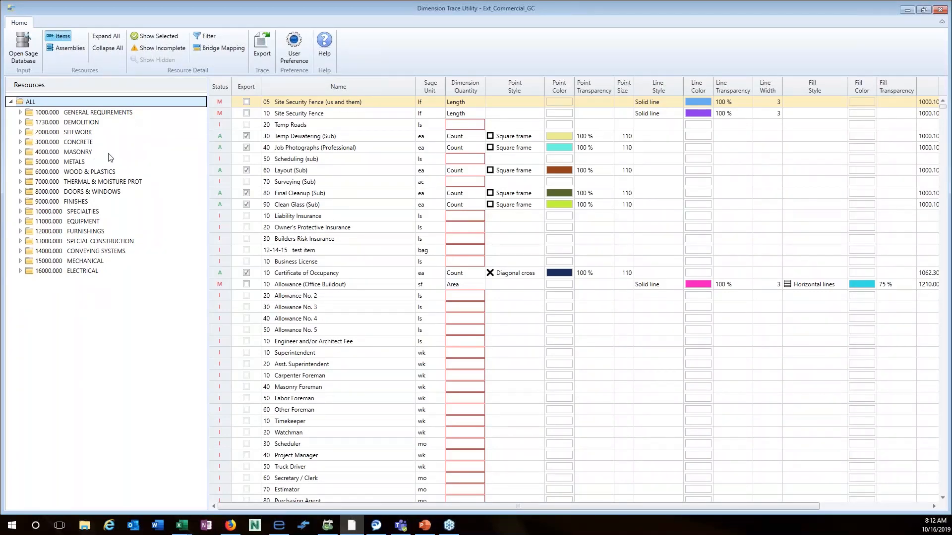
pyautogui.click(20, 112)
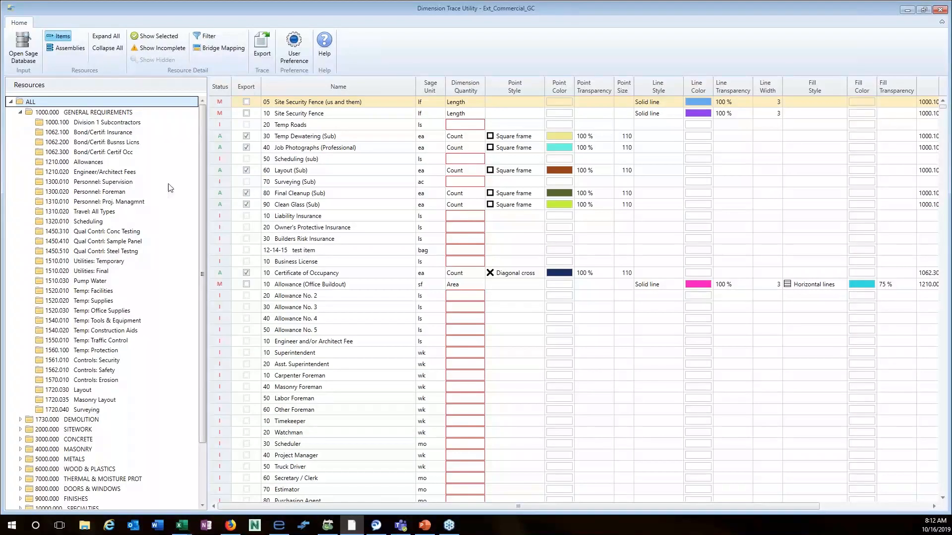
# Collapse GENERAL REQUIREMENTS and load the Sm_Piping database in place of Ext_Commercial_GC.
pyautogui.moveTo(943, 107)
pyautogui.mouseDown()
pyautogui.moveTo(937, 242)
pyautogui.moveTo(943, 106)
pyautogui.mouseUp()
pyautogui.click(20, 112)
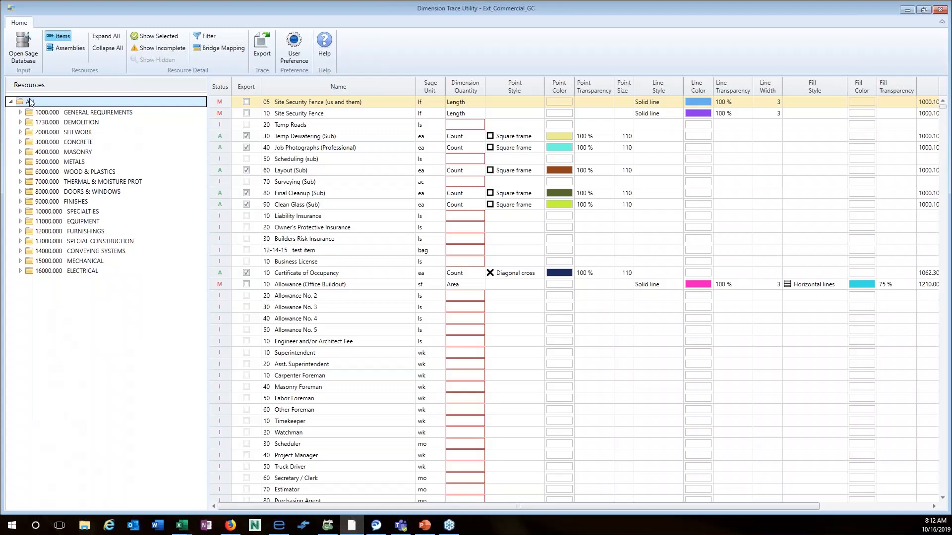
pyautogui.click(31, 57)
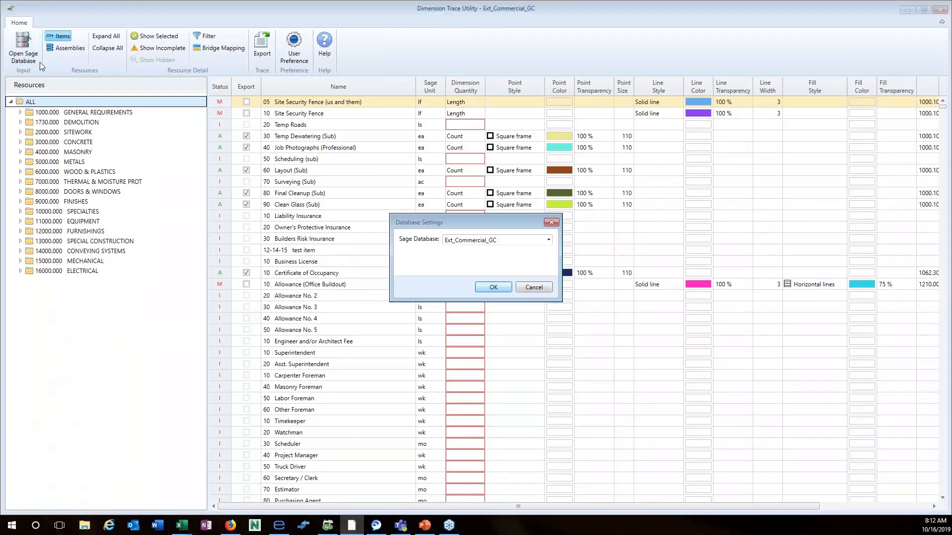
pyautogui.click(548, 240)
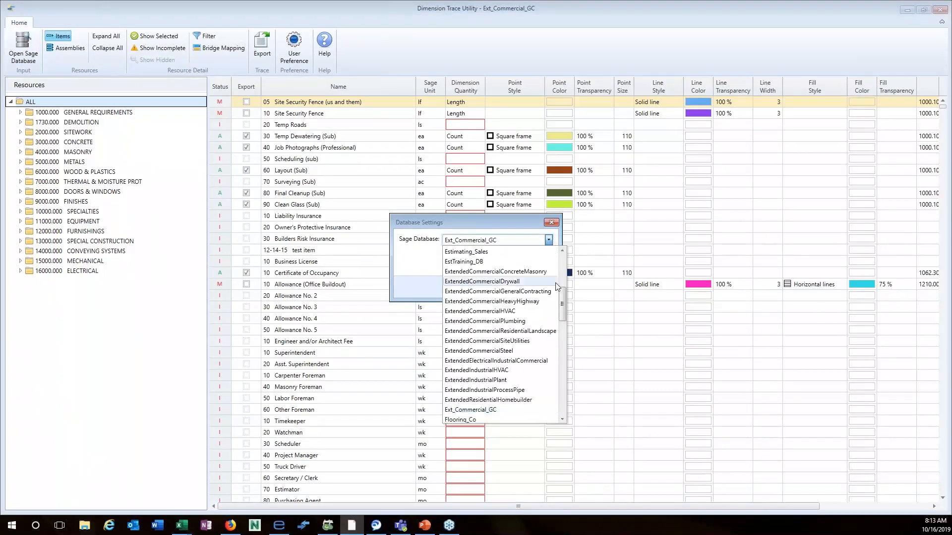
pyautogui.scroll(-2, 560, 317)
pyautogui.scroll(-12, 565, 328)
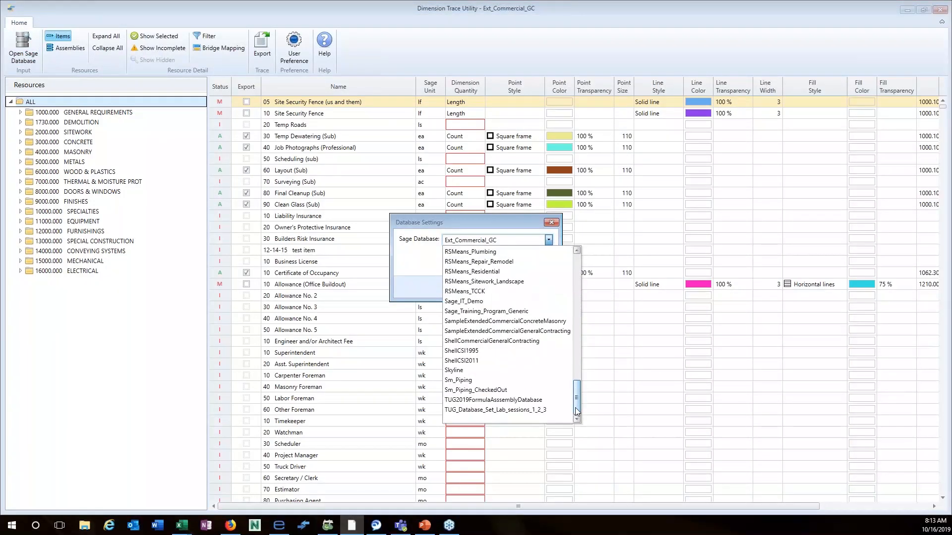
pyautogui.click(456, 381)
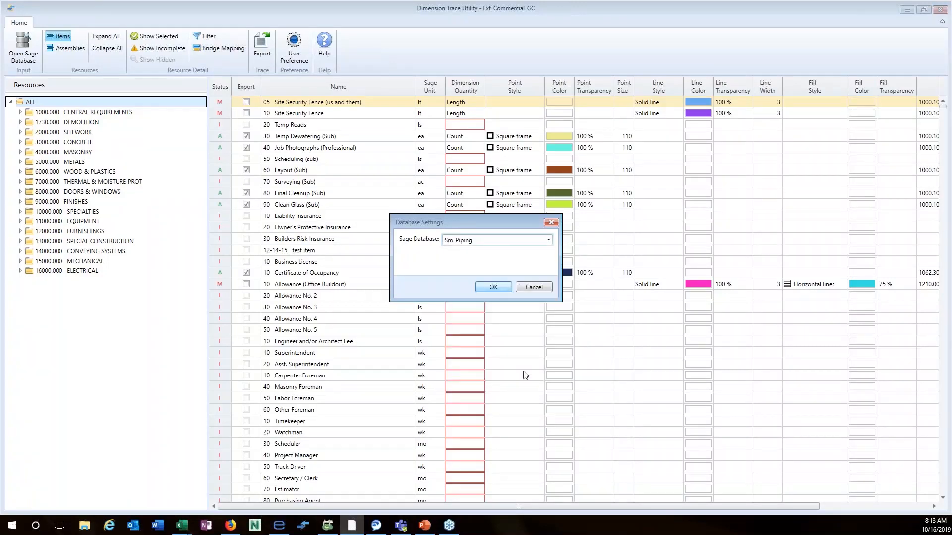
pyautogui.click(501, 288)
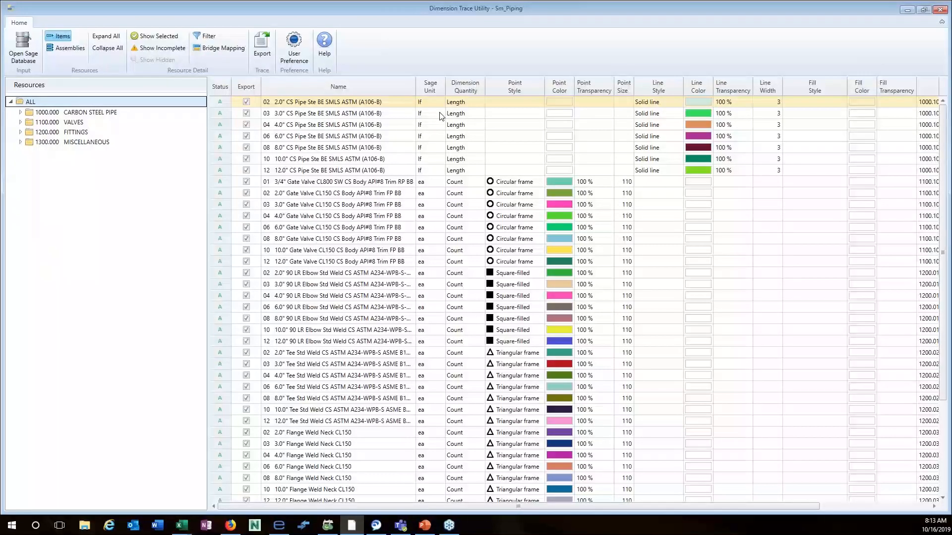
pyautogui.click(30, 57)
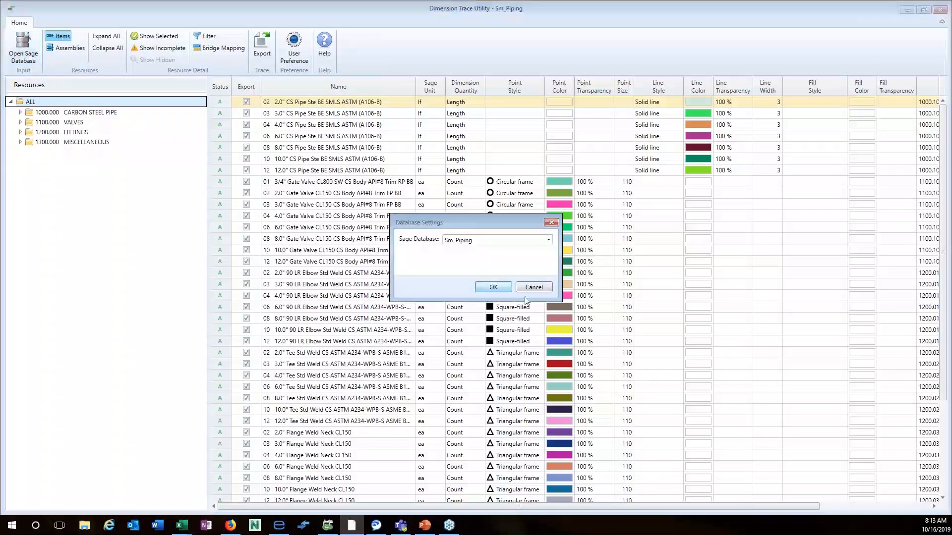
pyautogui.click(550, 240)
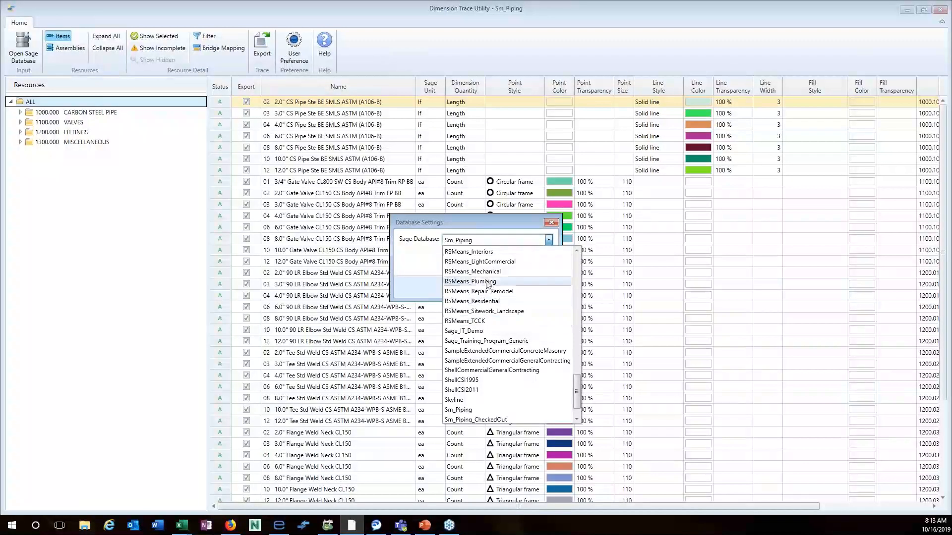
pyautogui.click(526, 222)
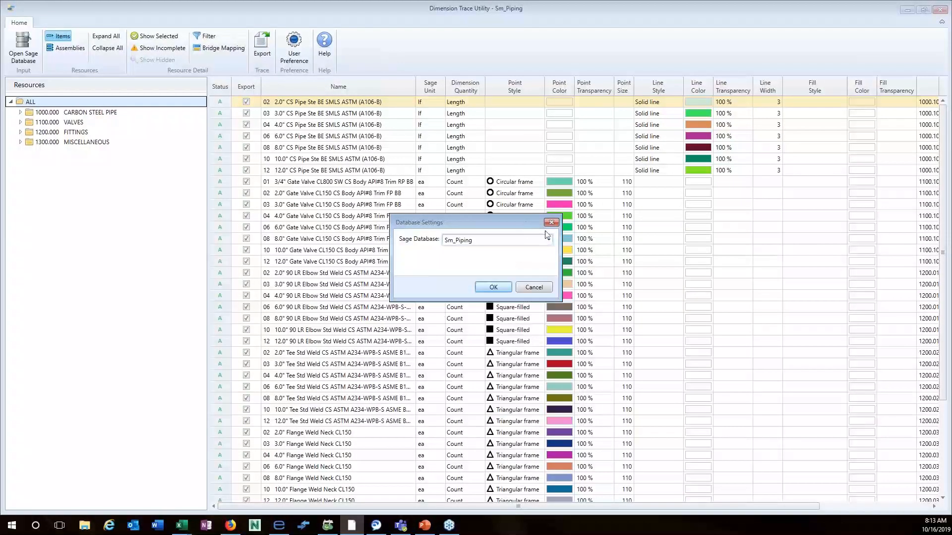
pyautogui.click(533, 287)
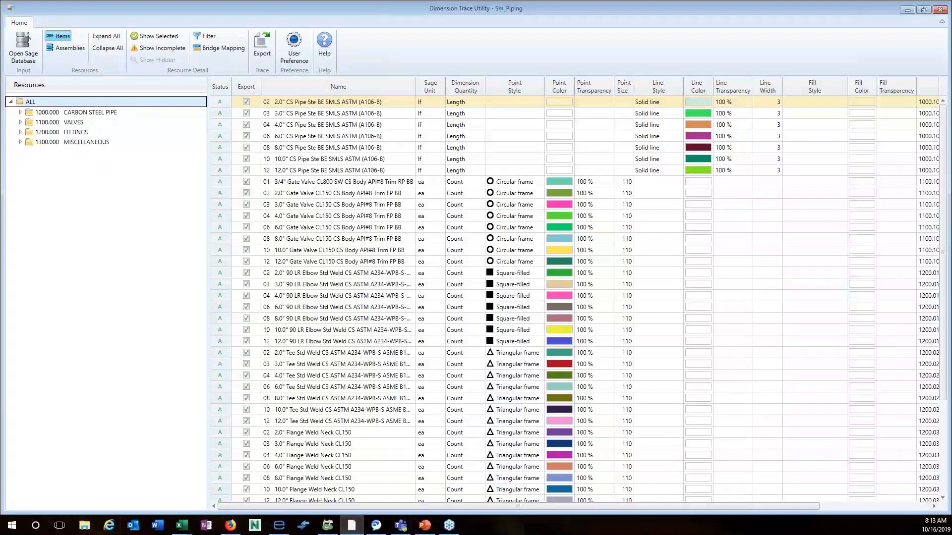
pyautogui.hotkey('alt', 'Tab')
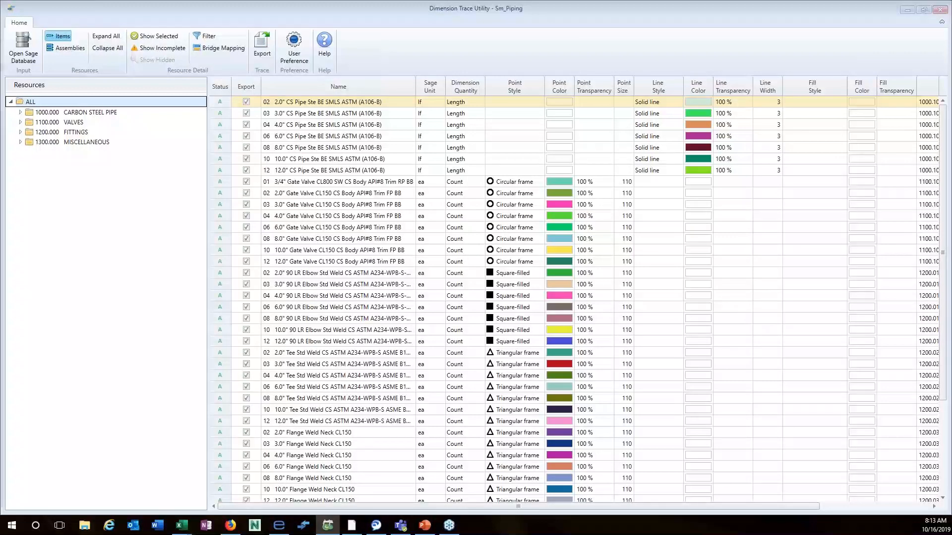
# Bring Sage Estimating onto this screen and open the Database Item editor and Item List.
pyautogui.moveTo(0, 37); pyautogui.dragTo(511, 179)
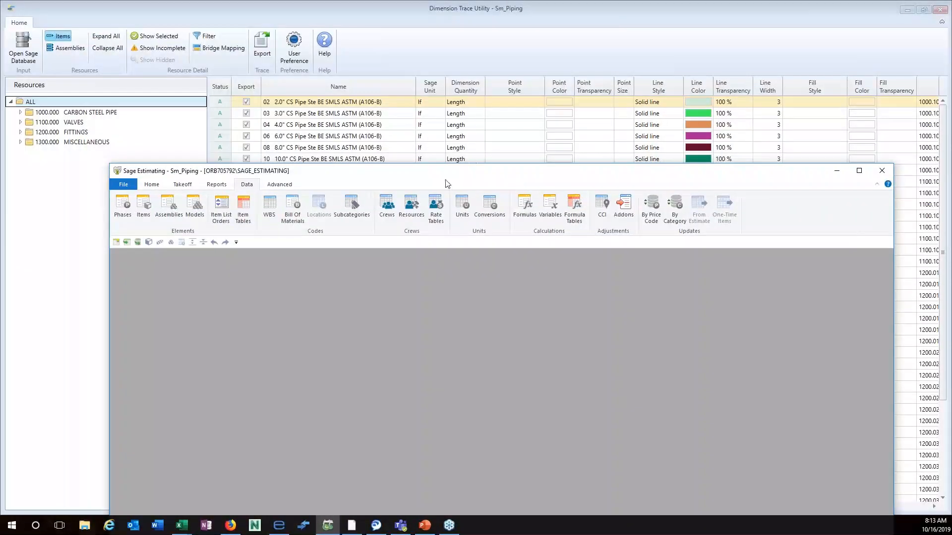
pyautogui.click(147, 204)
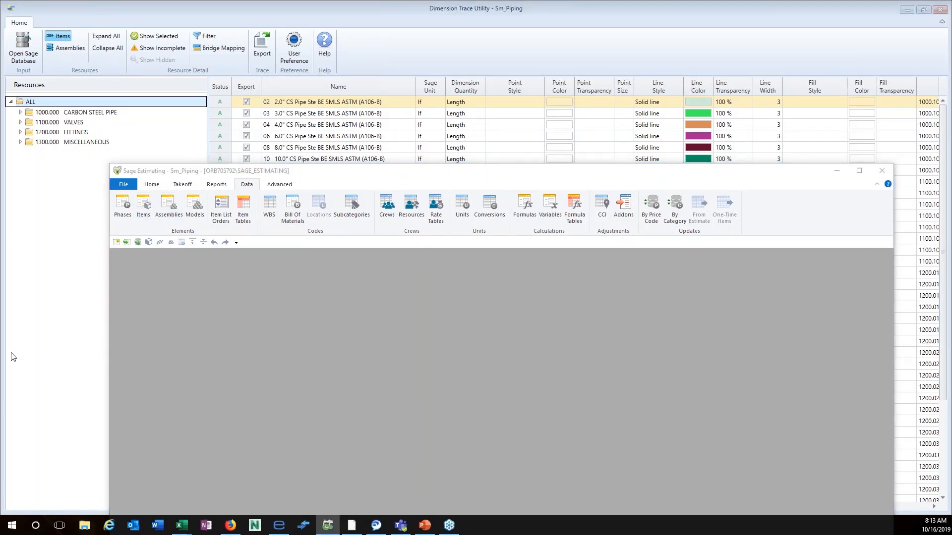
pyautogui.moveTo(0, 38); pyautogui.dragTo(480, 112)
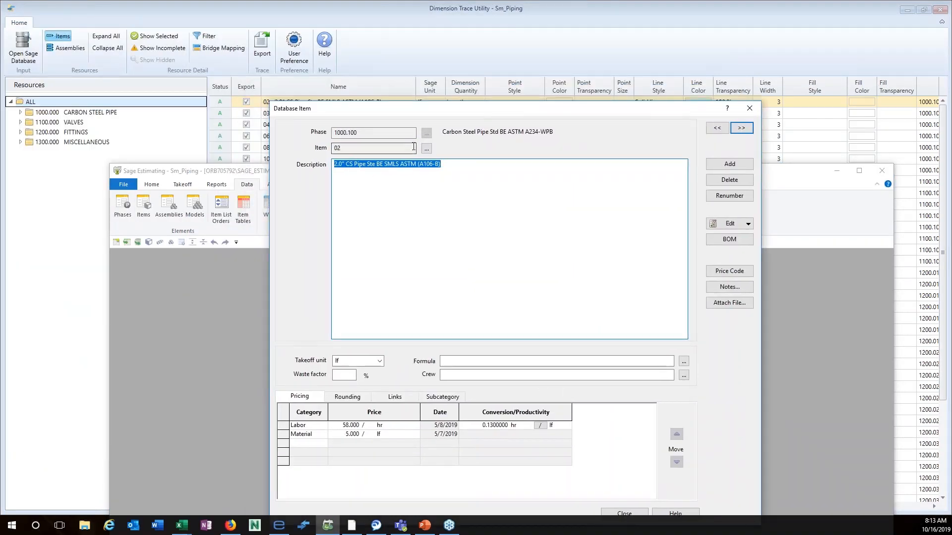
pyautogui.click(153, 271)
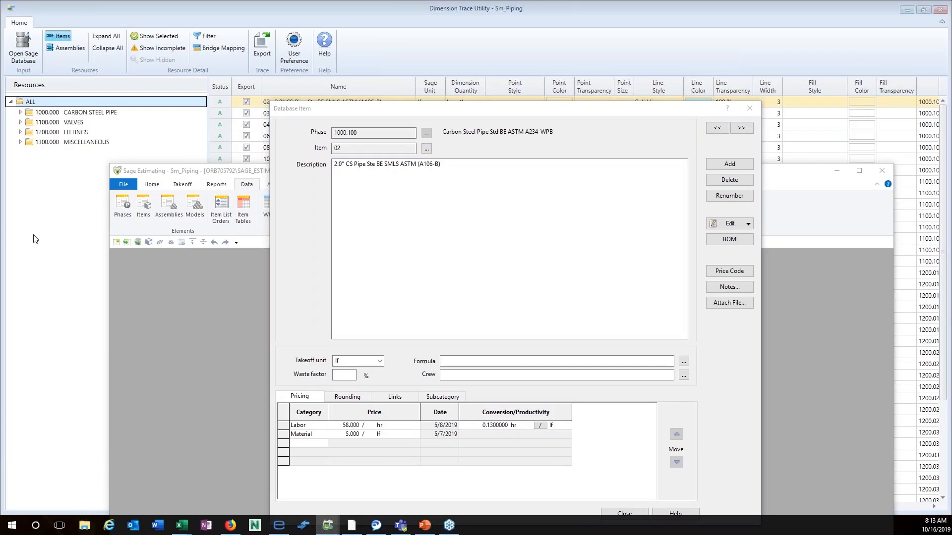
pyautogui.moveTo(0, 30); pyautogui.dragTo(463, 114)
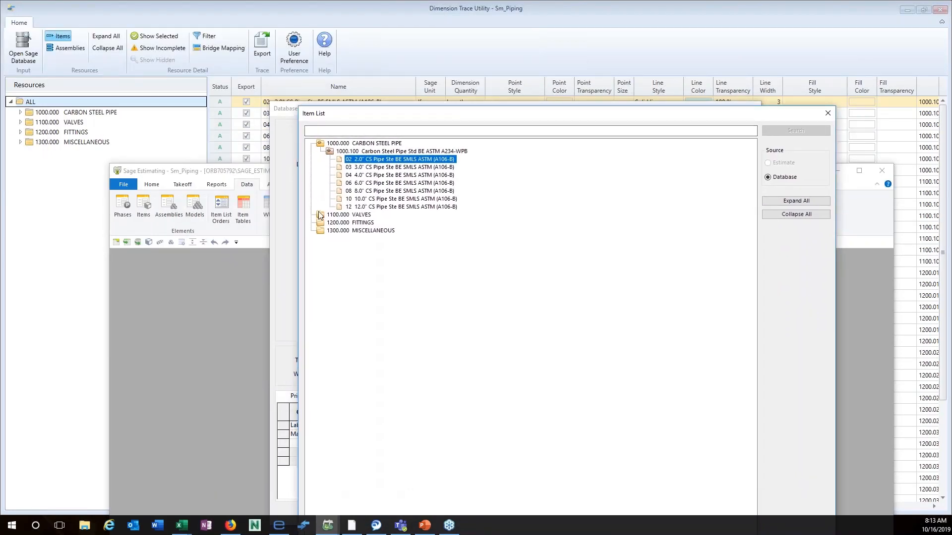
# Expand and collapse the item list, opening VALVES, FITTINGS, MISCELLANEOUS and CARBON STEEL PIPE.
pyautogui.click(796, 201)
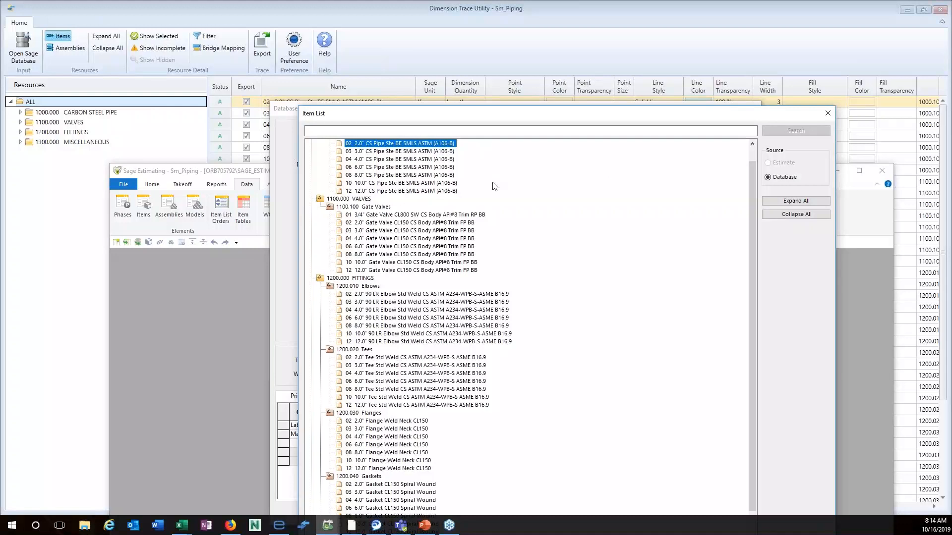
pyautogui.scroll(1, 488, 208)
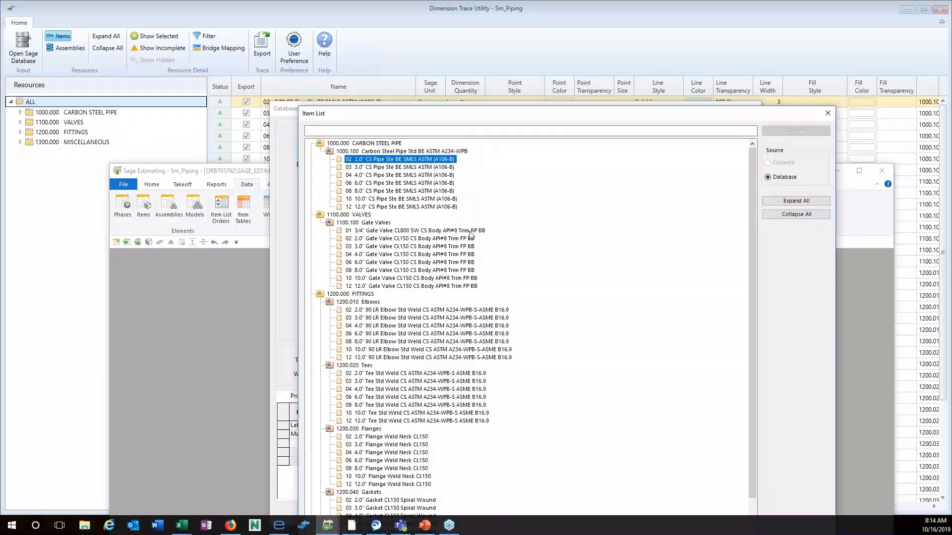
pyautogui.click(790, 214)
pyautogui.doubleClick(328, 152)
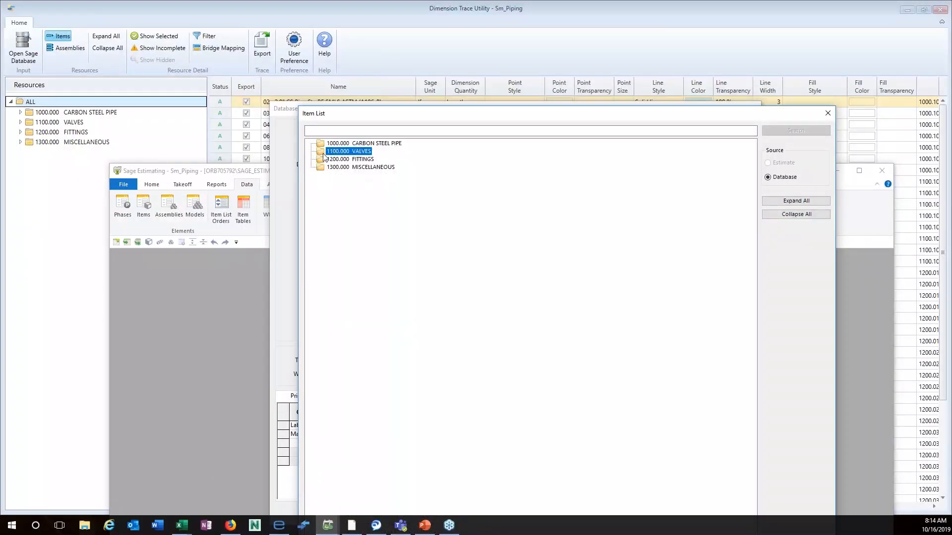
pyautogui.click(326, 168)
pyautogui.doubleClick(326, 171)
pyautogui.click(347, 215)
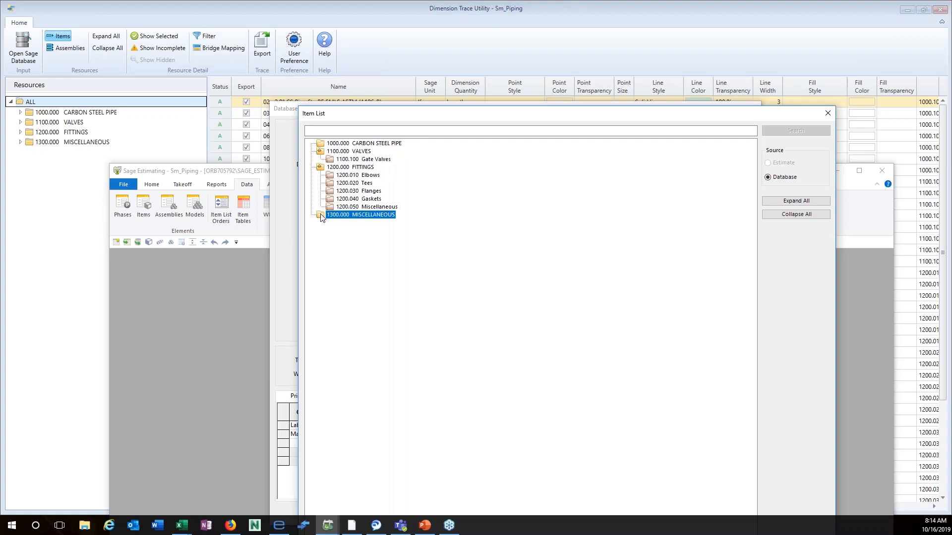
pyautogui.doubleClick(347, 215)
pyautogui.doubleClick(324, 145)
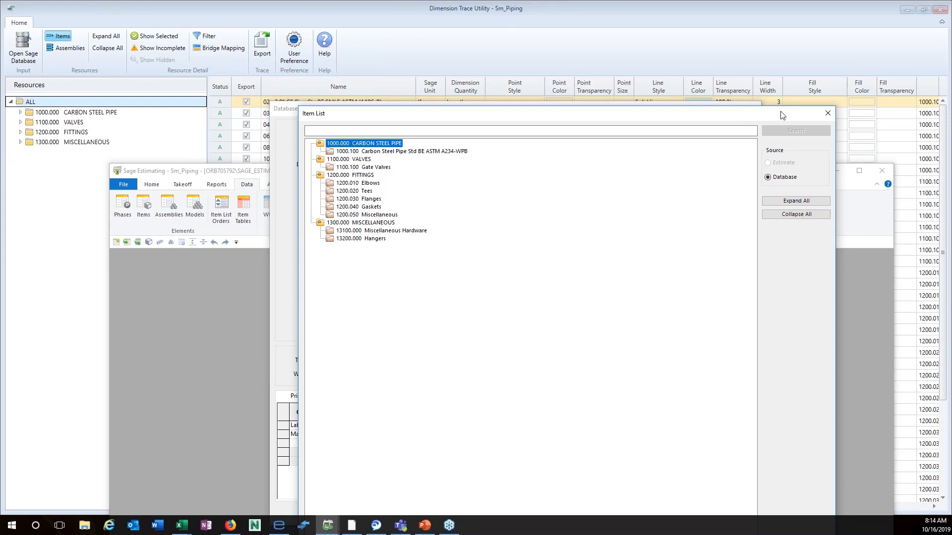
# Close the Item List and Database Item dialogs without choosing an item.
pyautogui.moveTo(783, 116); pyautogui.dragTo(784, 47)
pyautogui.click(698, 487)
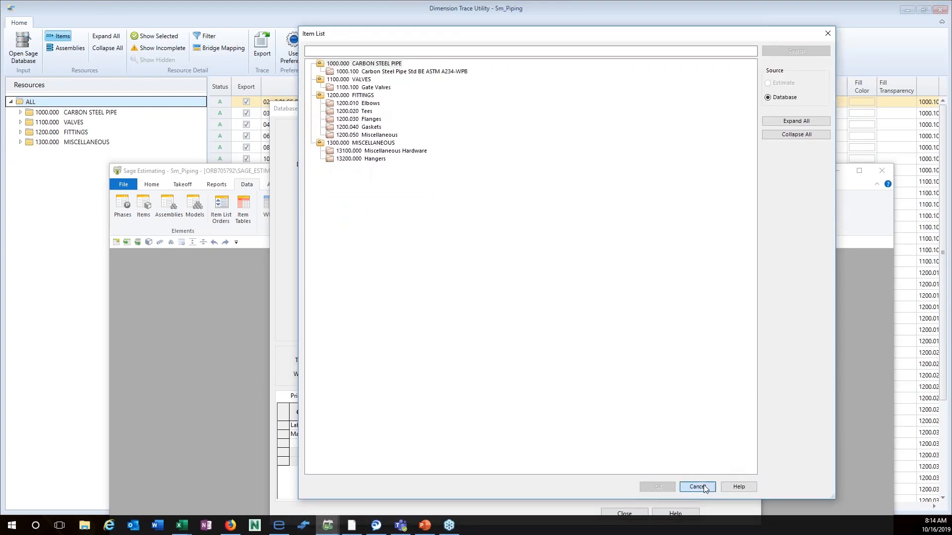
pyautogui.click(625, 514)
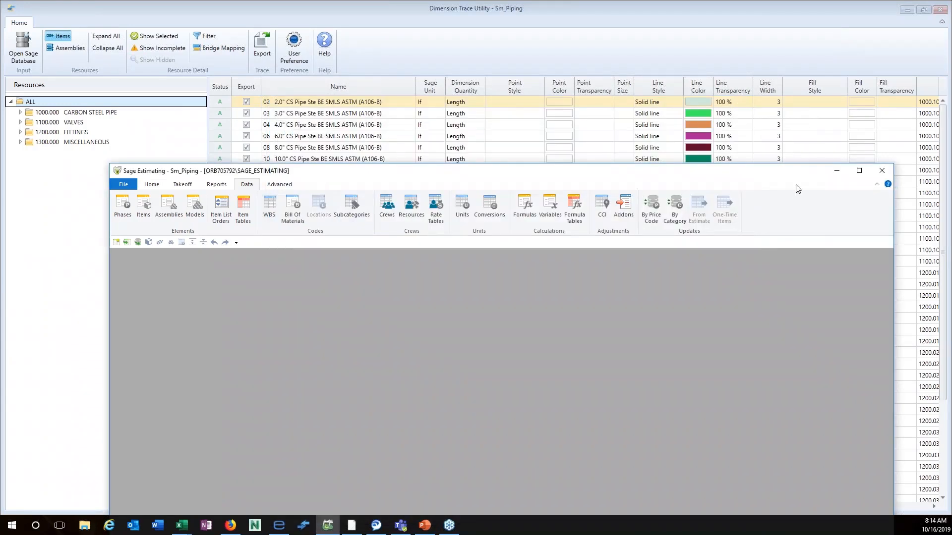
# Bring Dimension Trace Utility forward and expand CARBON STEEL PIPE, VALVES, FITTINGS and MISCELLANEOUS.
pyautogui.click(837, 170)
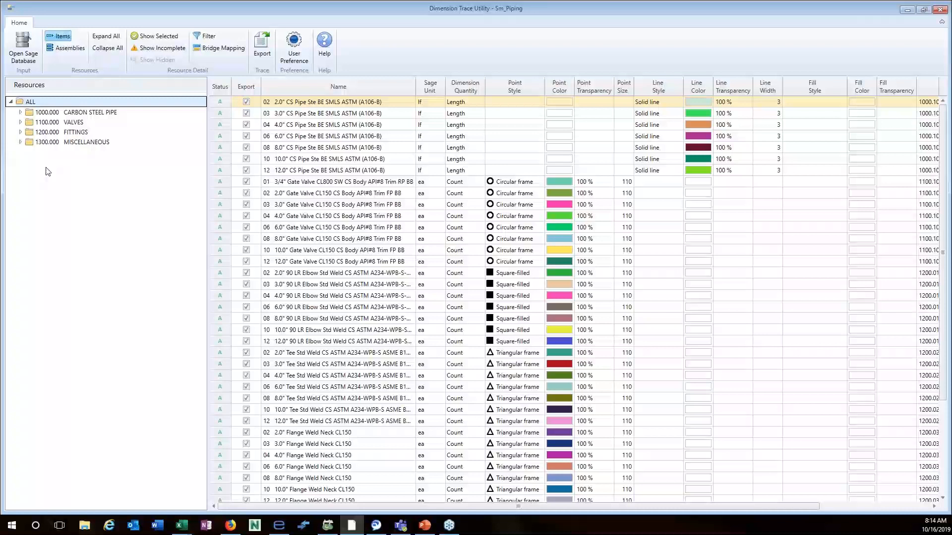
pyautogui.click(20, 112)
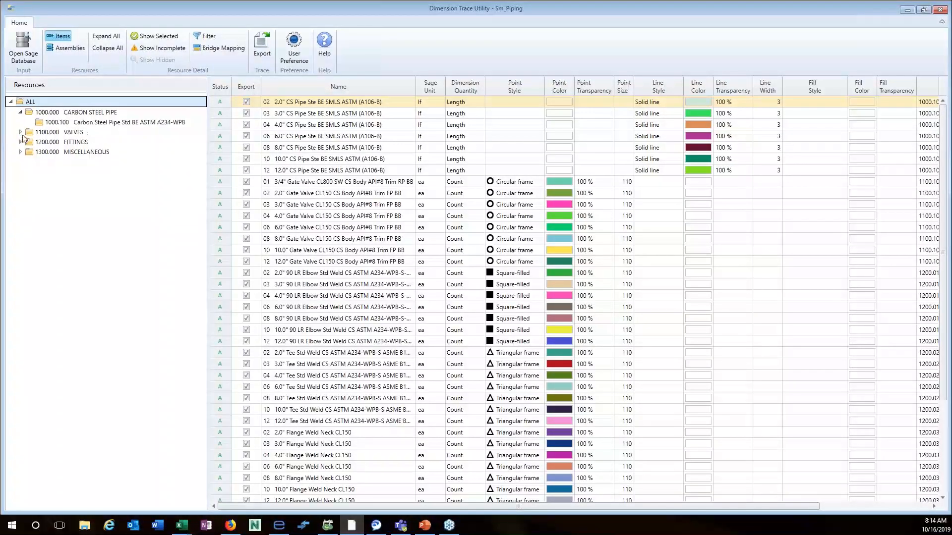
pyautogui.click(21, 133)
pyautogui.click(20, 152)
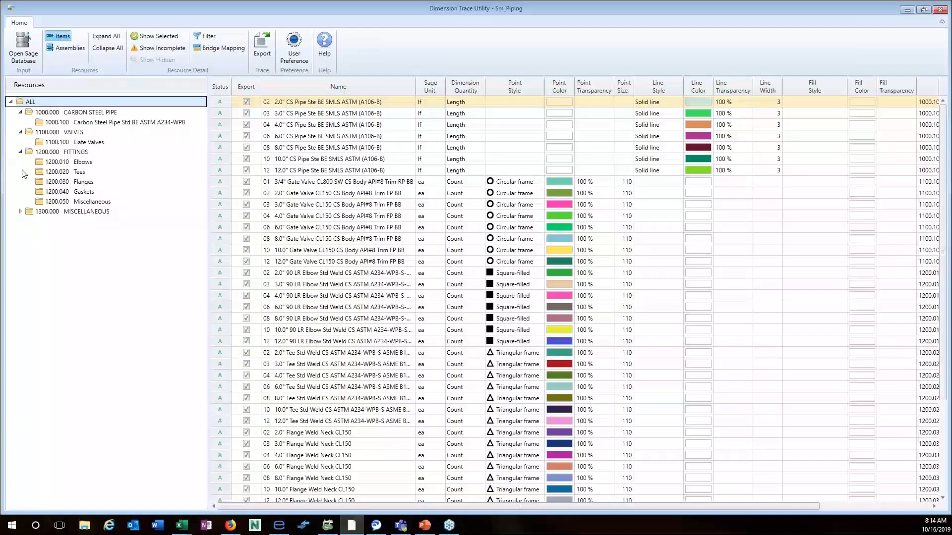
pyautogui.click(21, 212)
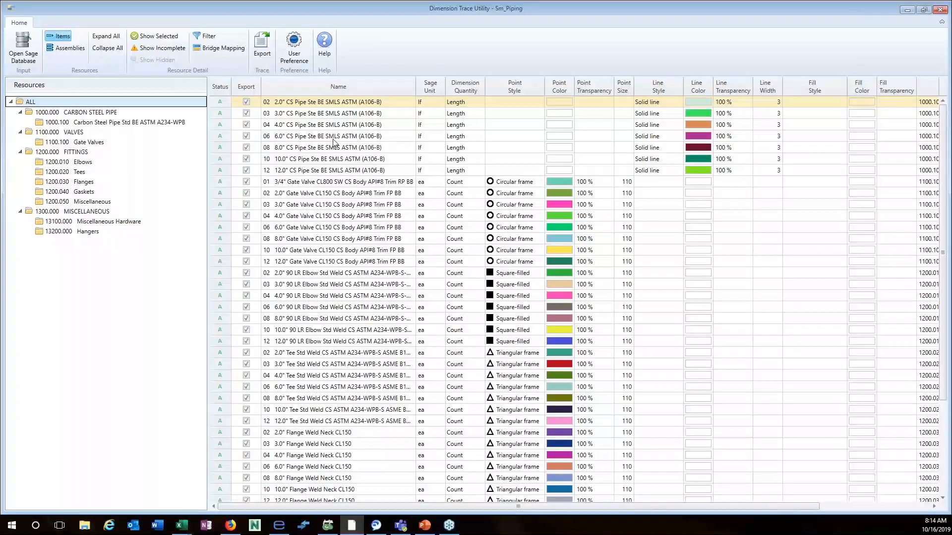
# Filter to 1000.100 carbon steel pipe items, show all again, then select the PIPING assembly group.
pyautogui.click(58, 122)
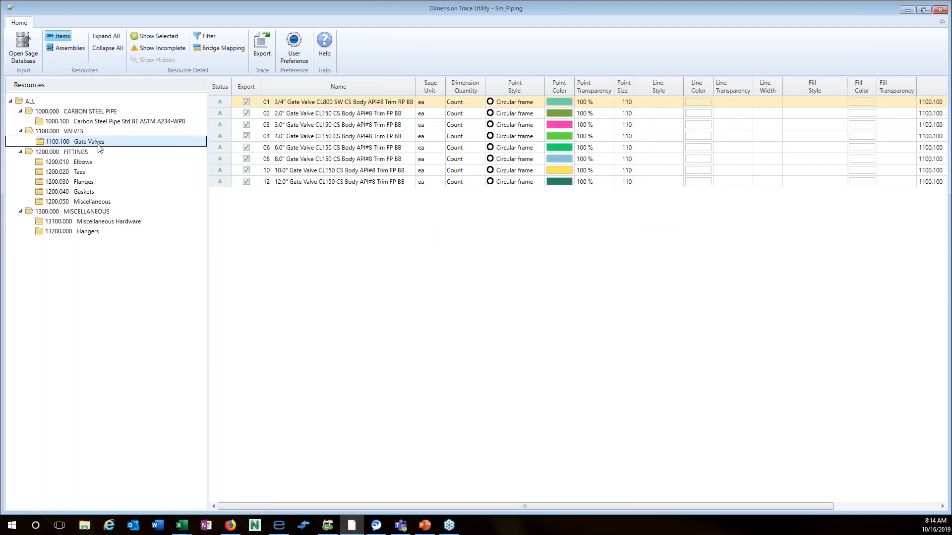
pyautogui.click(33, 102)
pyautogui.scroll(-3, 533, 277)
pyautogui.scroll(-1, 533, 287)
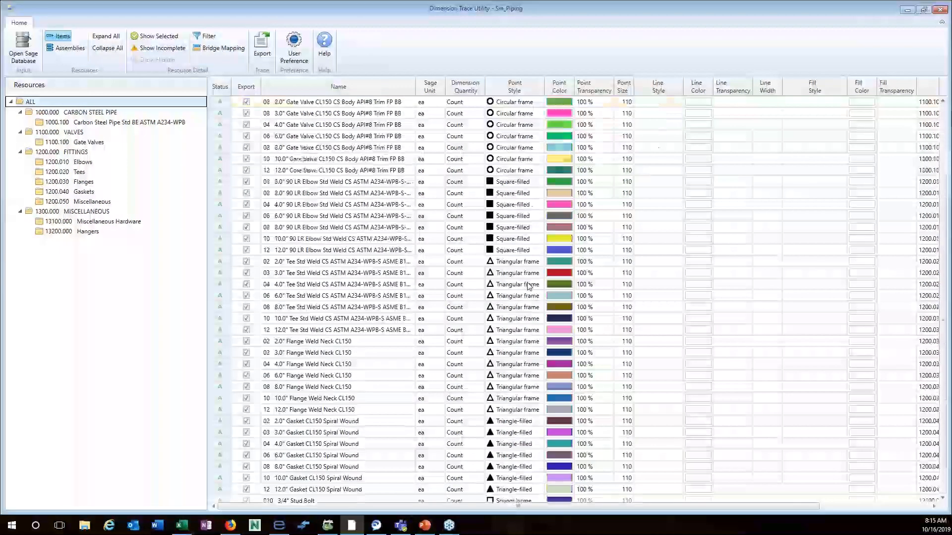
pyautogui.scroll(4, 529, 286)
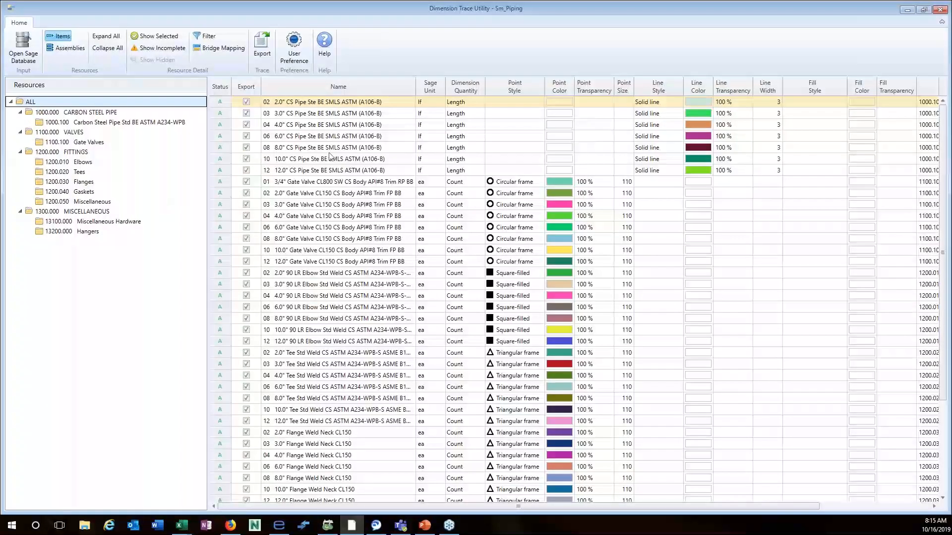
pyautogui.click(68, 50)
pyautogui.click(40, 115)
pyautogui.click(483, 103)
pyautogui.click(481, 102)
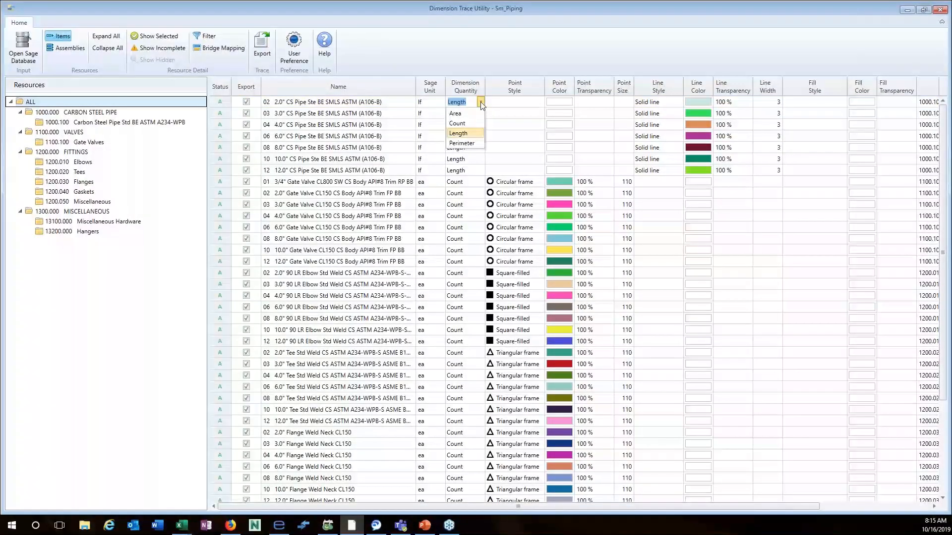
pyautogui.click(516, 144)
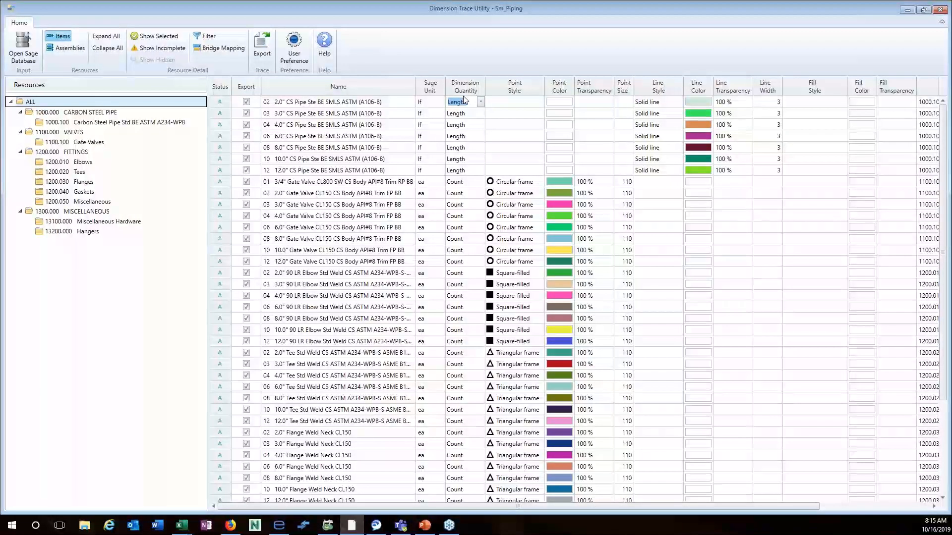
pyautogui.moveTo(464, 99)
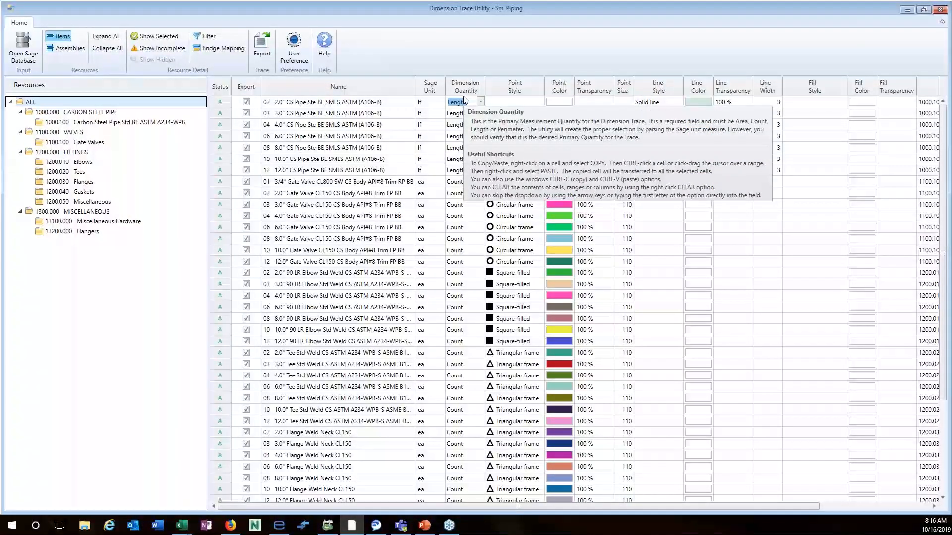
pyautogui.scroll(-1, 445, 307)
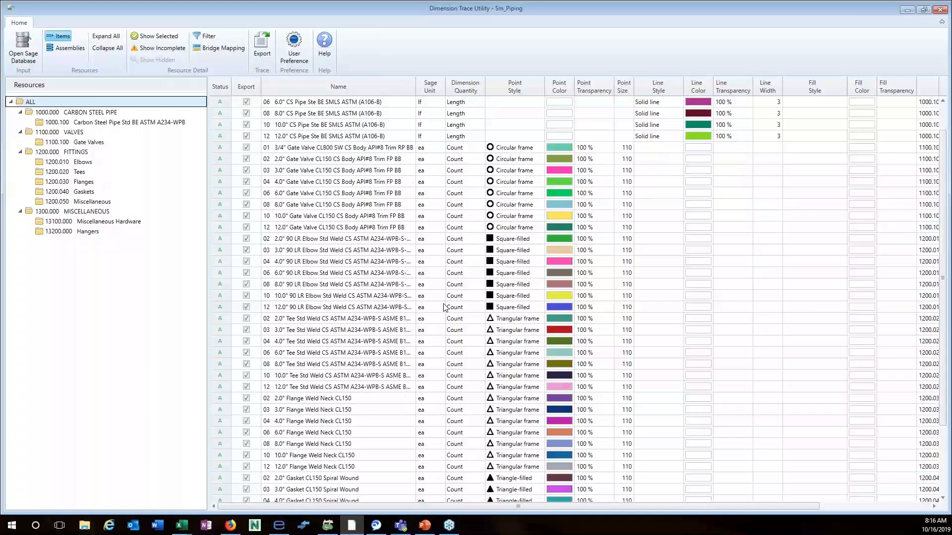
pyautogui.scroll(-3, 446, 310)
pyautogui.scroll(4, 449, 316)
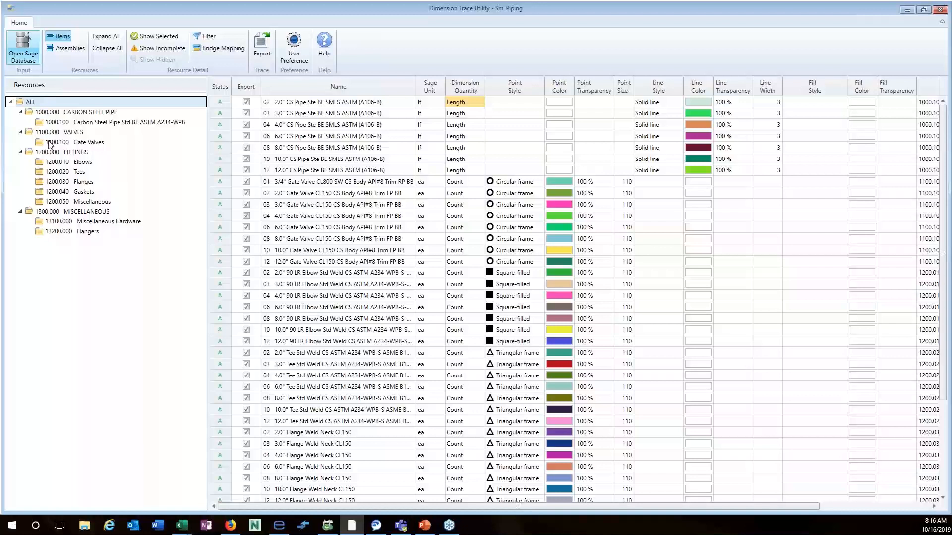
# Choose Ext_Commercial_GC from the Sage Database list and load it.
pyautogui.click(549, 241)
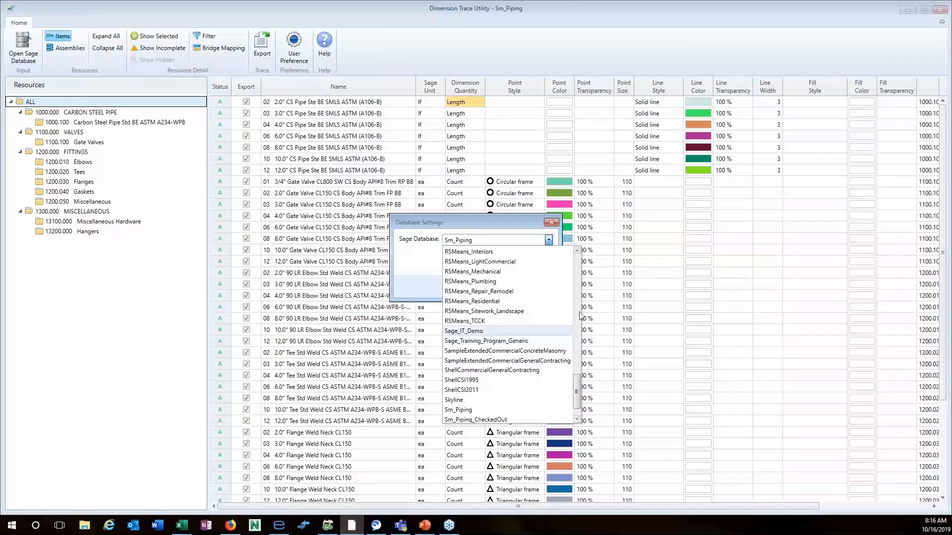
pyautogui.scroll(10, 582, 322)
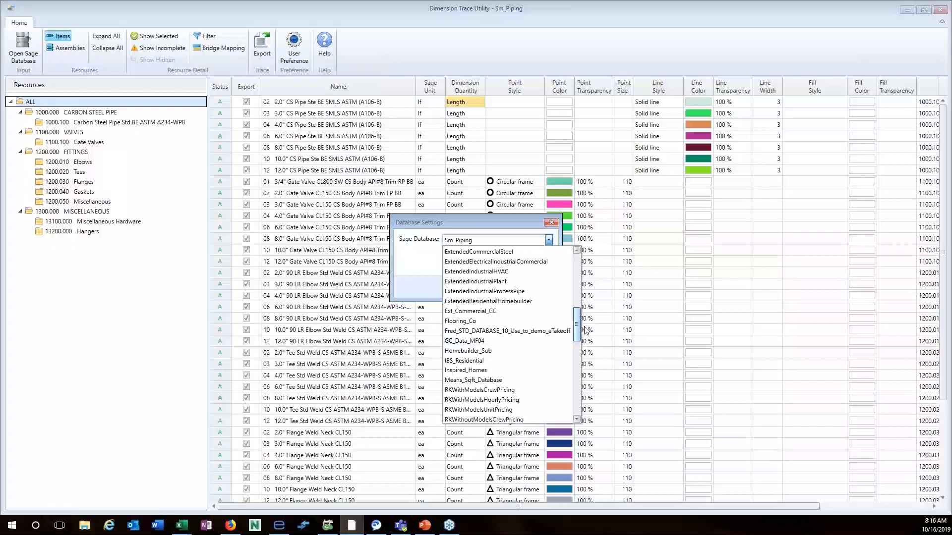
pyautogui.click(488, 311)
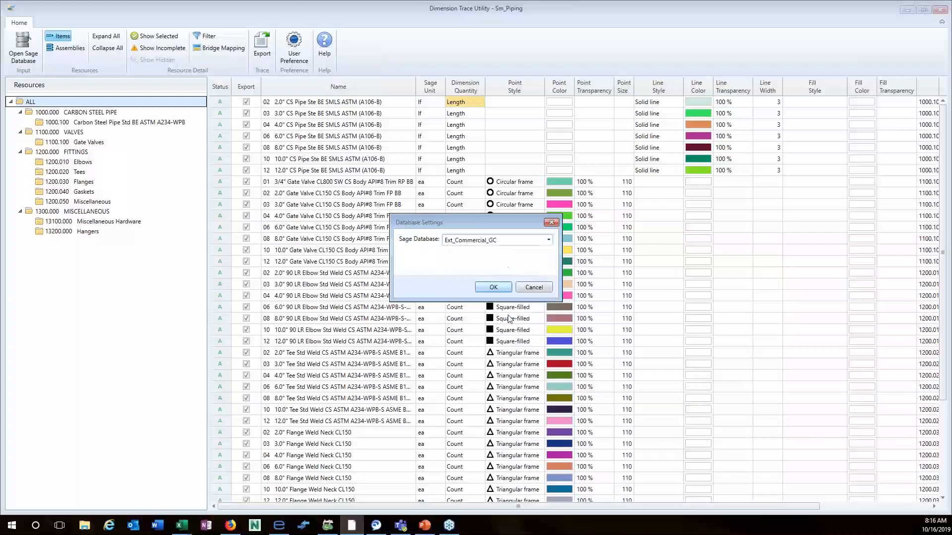
pyautogui.click(501, 288)
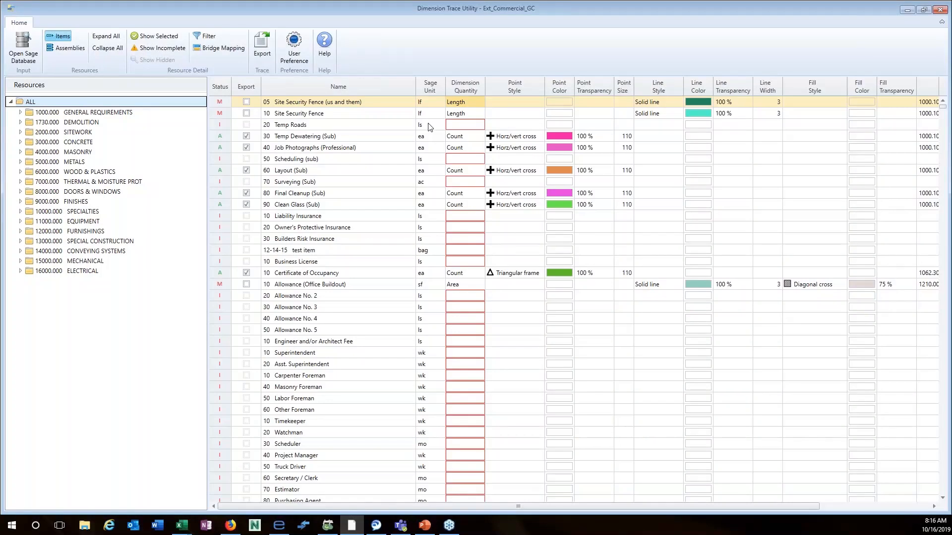
# Inspect the blank Dimension Quantity options for Temp Roads and the test item, then open Database Settings.
pyautogui.click(471, 124)
pyautogui.click(481, 125)
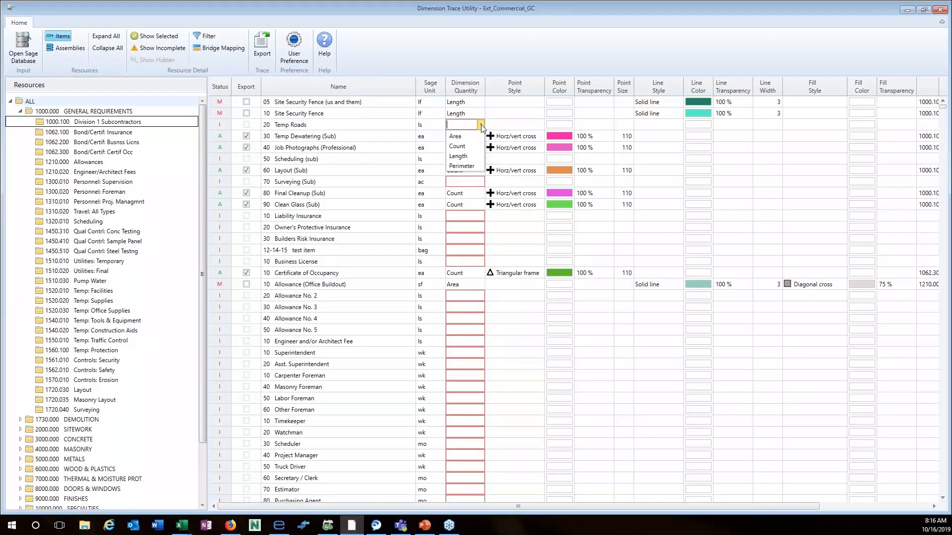
pyautogui.click(465, 124)
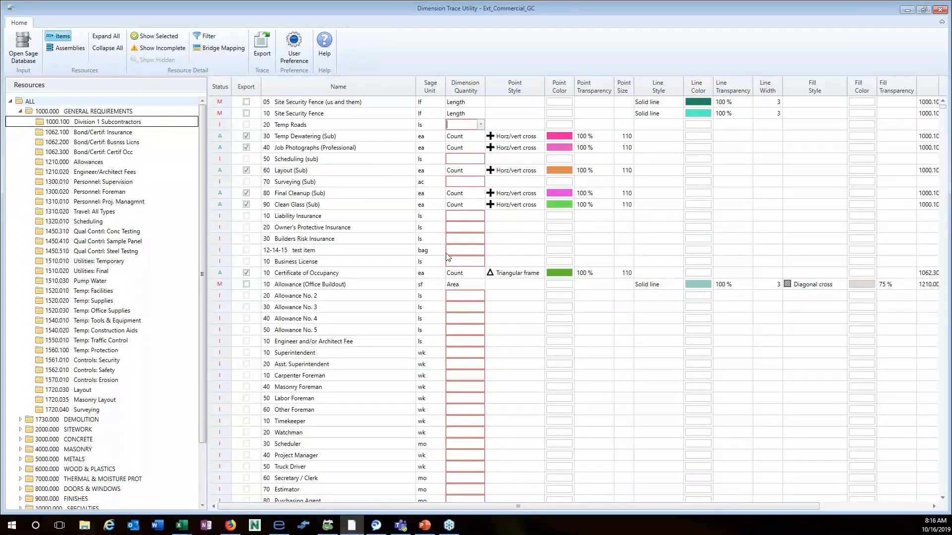
pyautogui.click(480, 252)
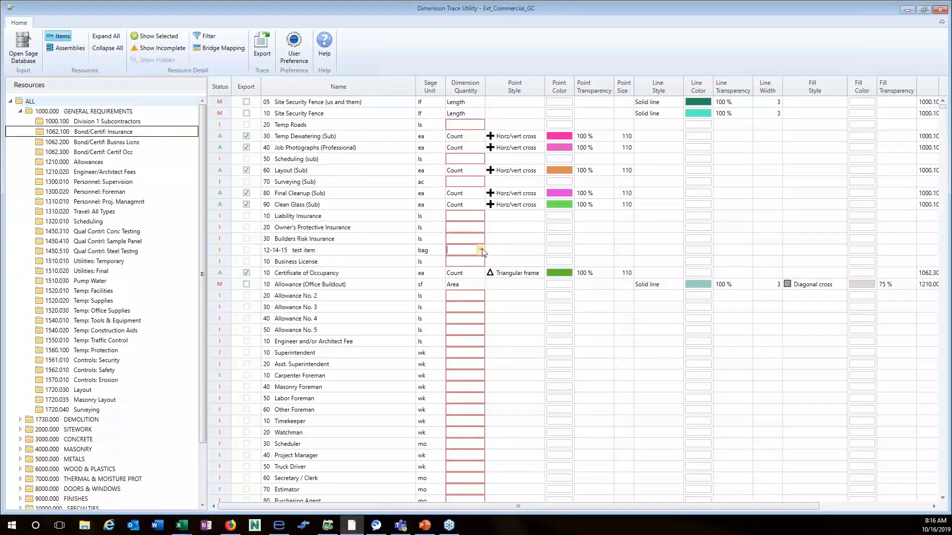
pyautogui.click(481, 252)
pyautogui.click(511, 250)
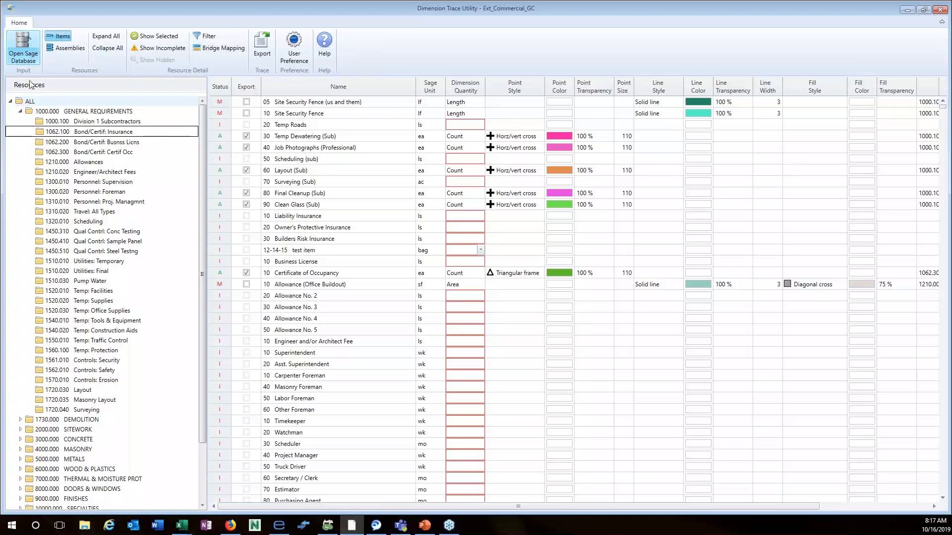
pyautogui.click(24, 47)
# Select Sm_Piping in the Sage Database list and load it.
pyautogui.click(549, 240)
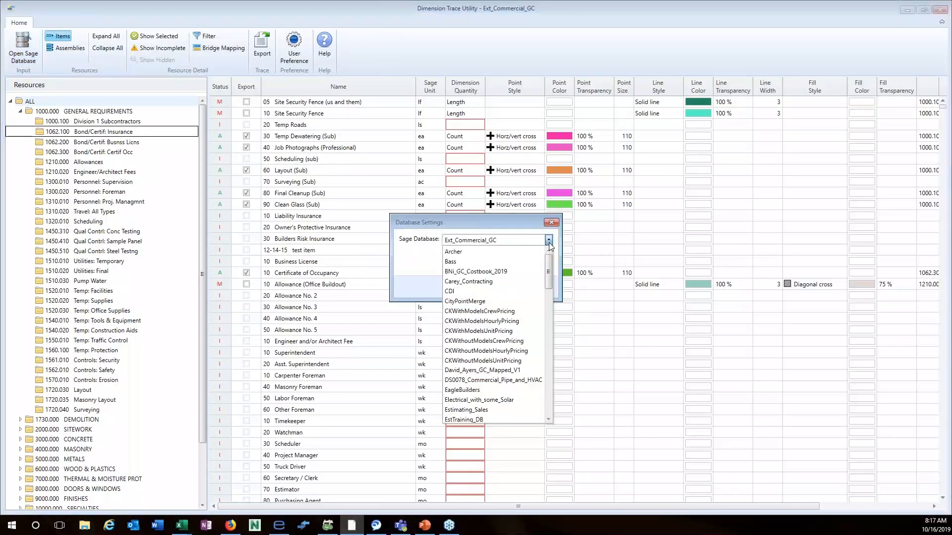
pyautogui.moveTo(564, 304); pyautogui.dragTo(559, 420)
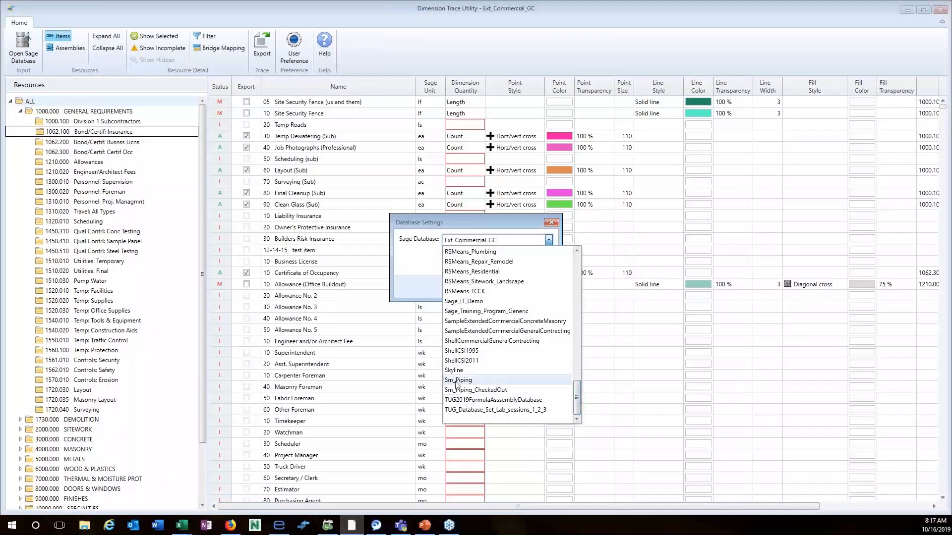
pyautogui.click(457, 381)
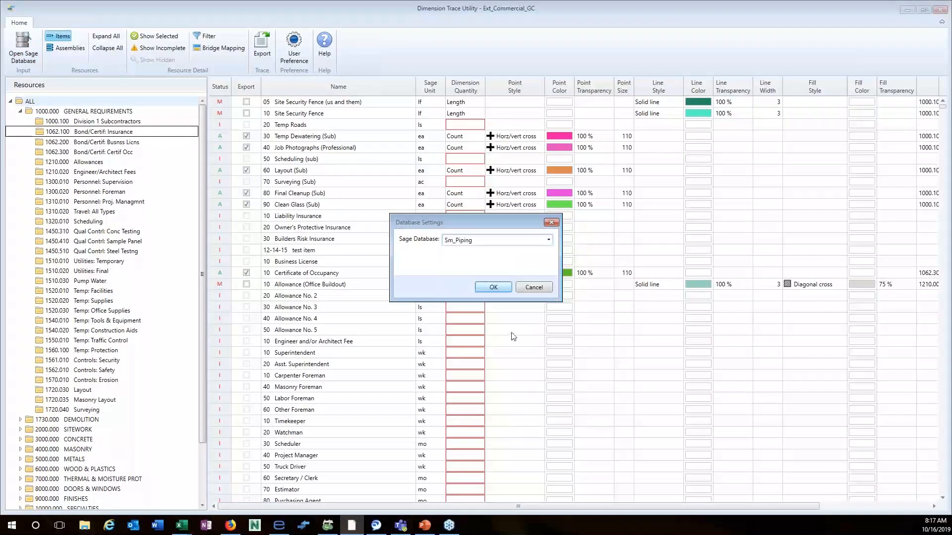
pyautogui.click(499, 287)
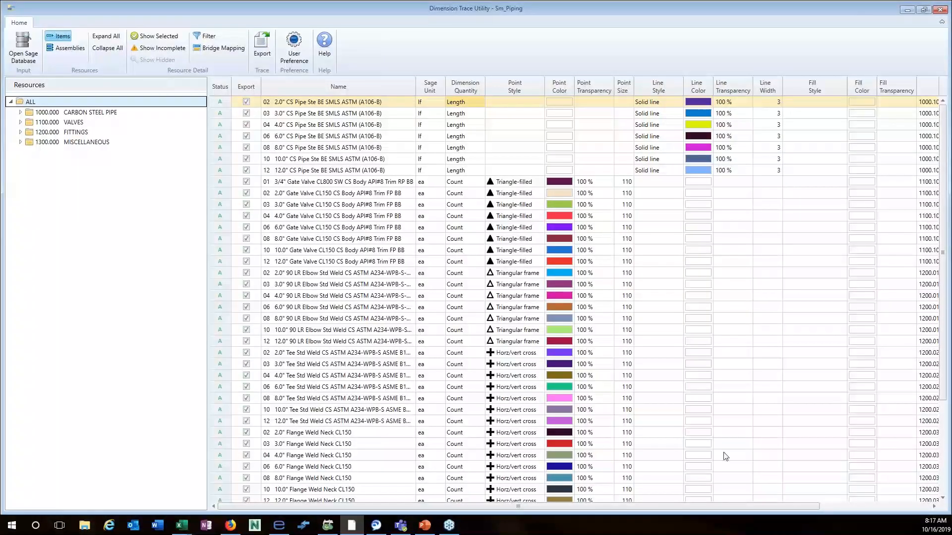
# Scroll the item grid right to review the Layer and Show Quantities columns.
pyautogui.moveTo(719, 507); pyautogui.dragTo(811, 515)
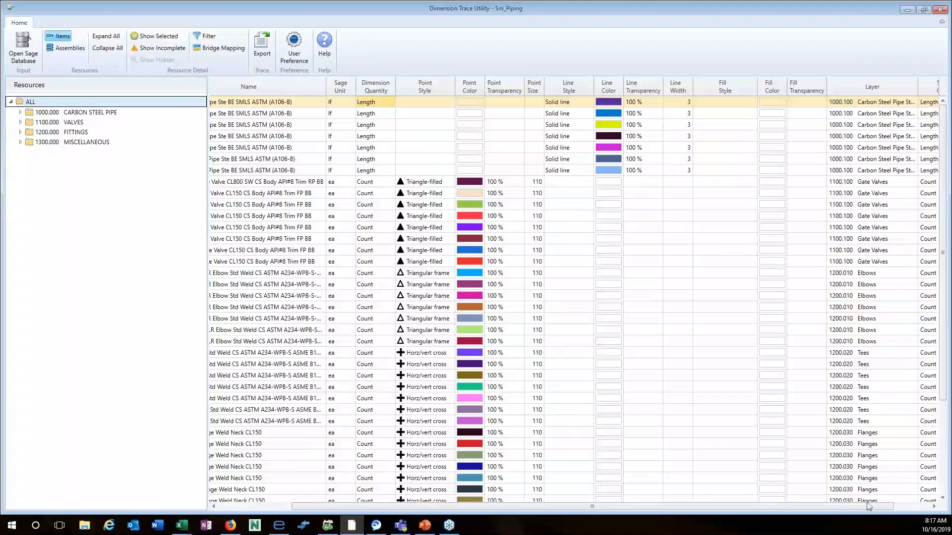
pyautogui.moveTo(846, 507); pyautogui.dragTo(882, 506)
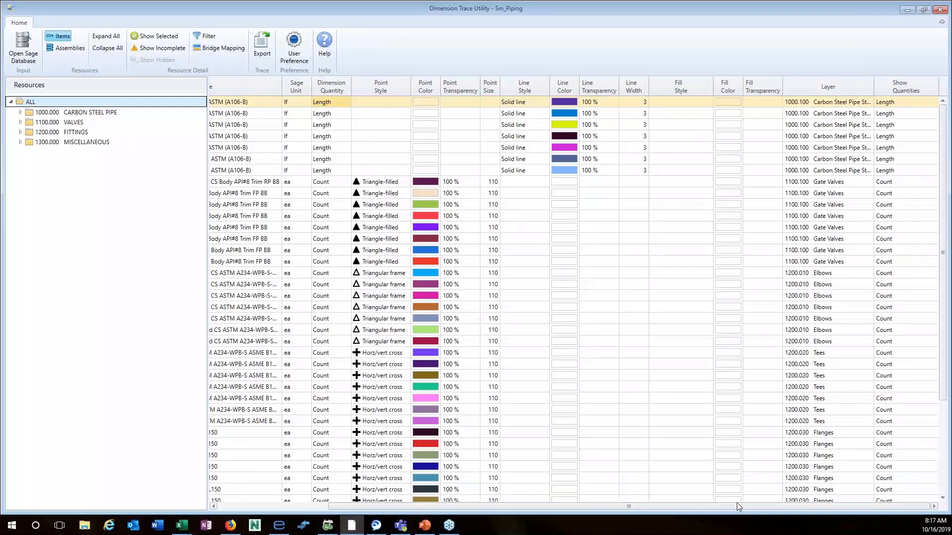
pyautogui.moveTo(625, 506); pyautogui.dragTo(511, 525)
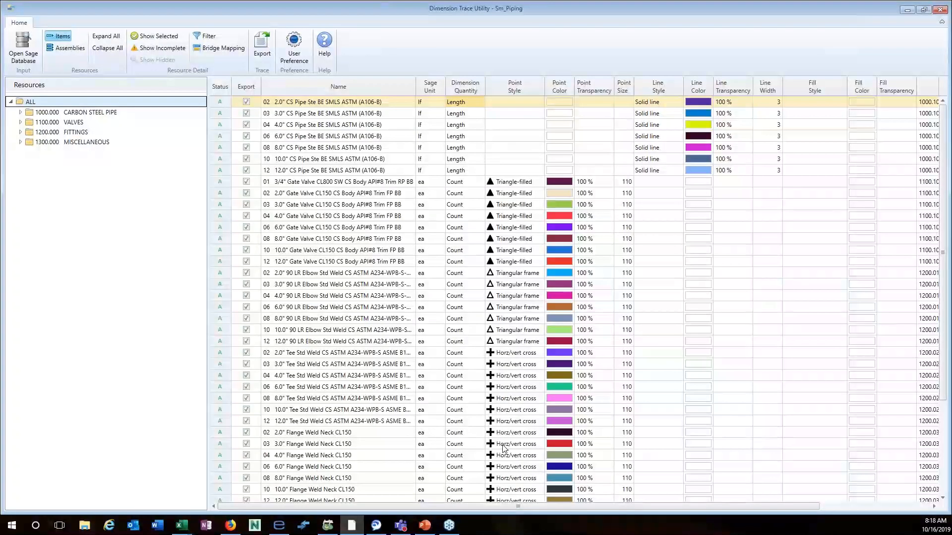
pyautogui.scroll(-3, 504, 448)
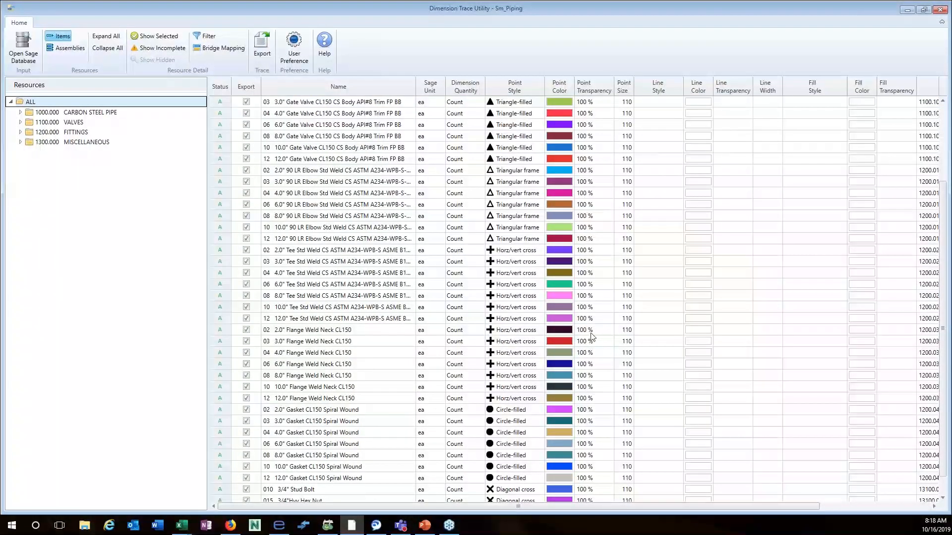
pyautogui.scroll(-1, 608, 332)
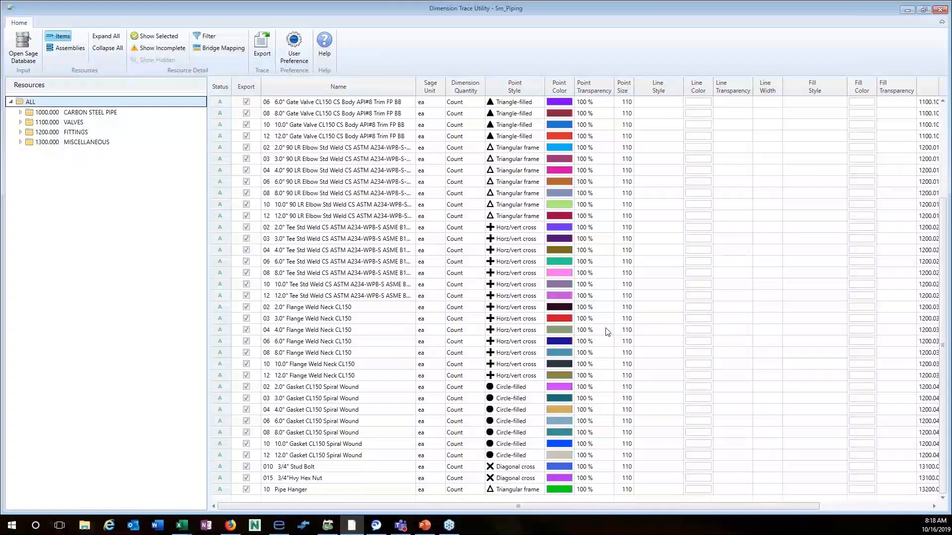
pyautogui.scroll(5, 606, 332)
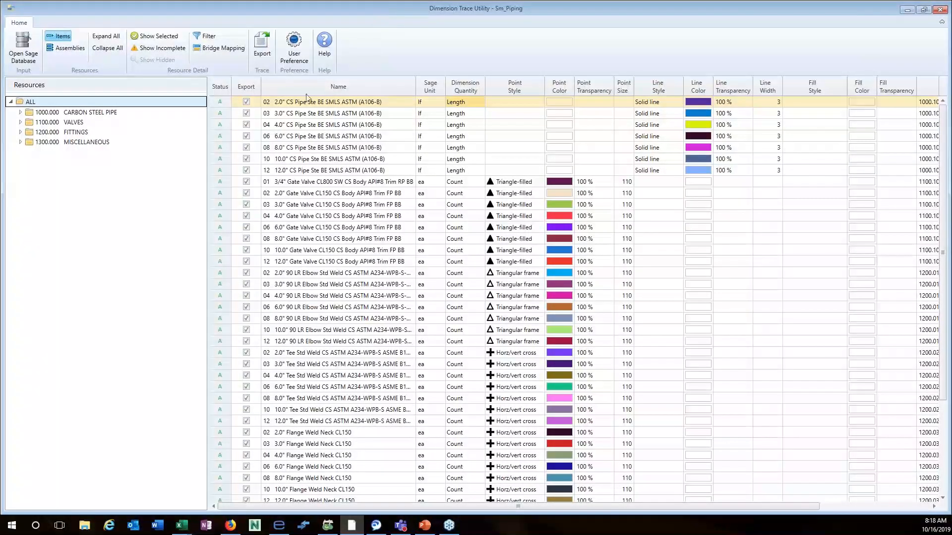
# Switch to Assemblies, open Bridge Mapping for the Piping assembly and position the dialog.
pyautogui.moveTo(221, 103)
pyautogui.click(69, 49)
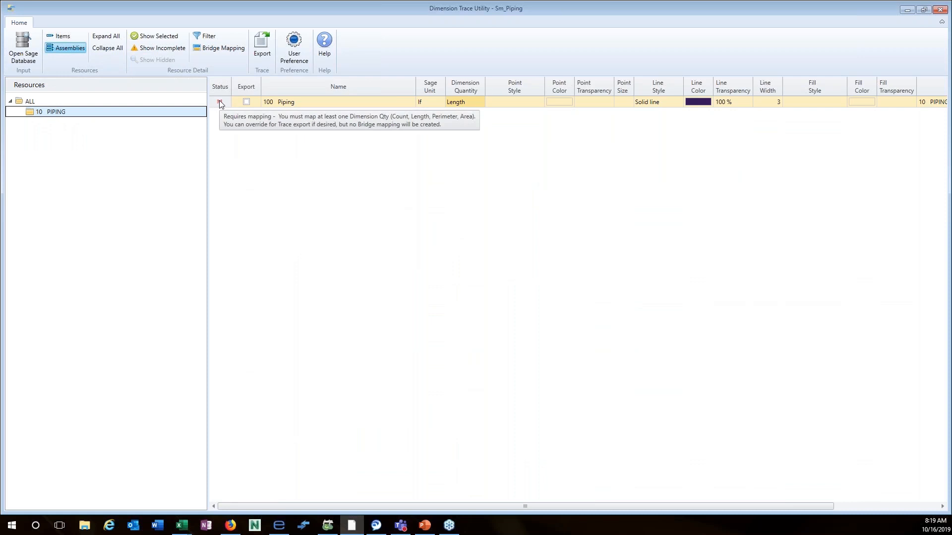
pyautogui.click(218, 49)
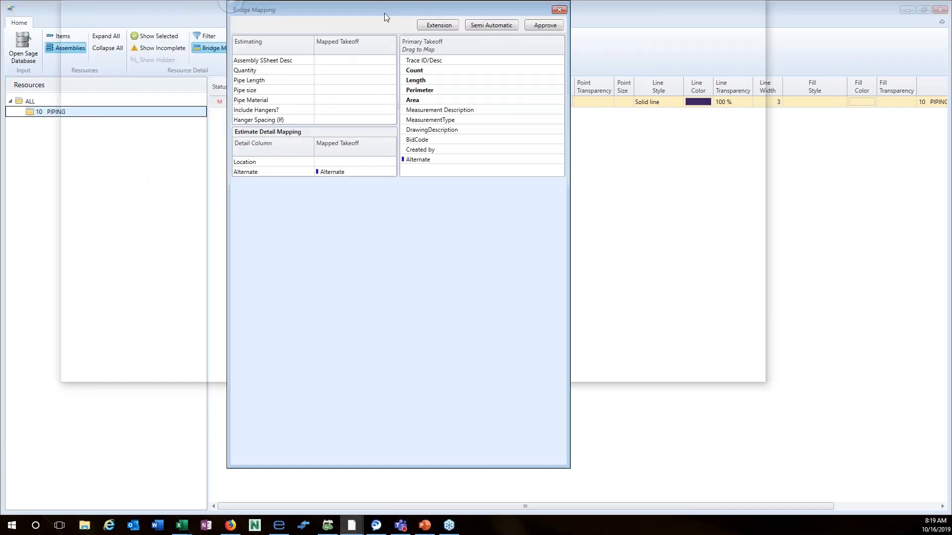
pyautogui.moveTo(385, 14); pyautogui.dragTo(399, 46)
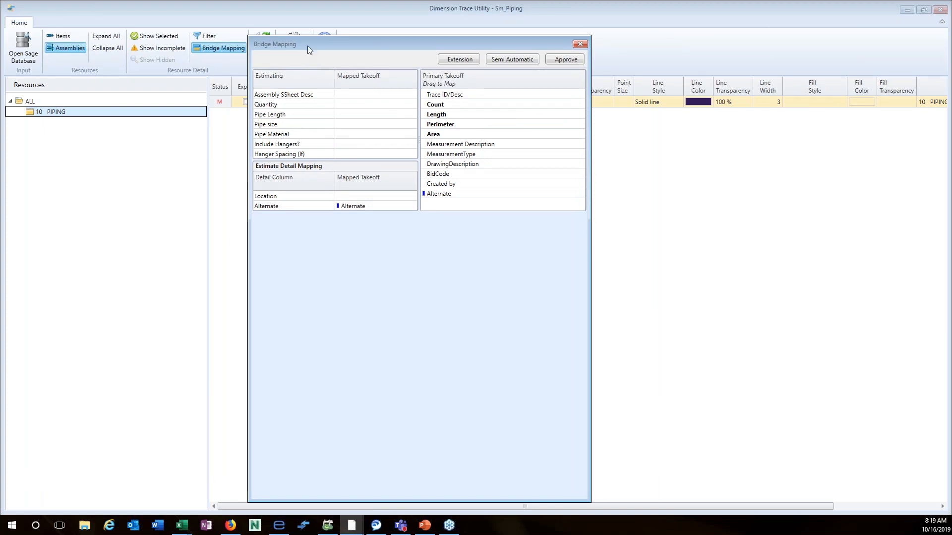
pyautogui.moveTo(308, 46); pyautogui.dragTo(309, 23)
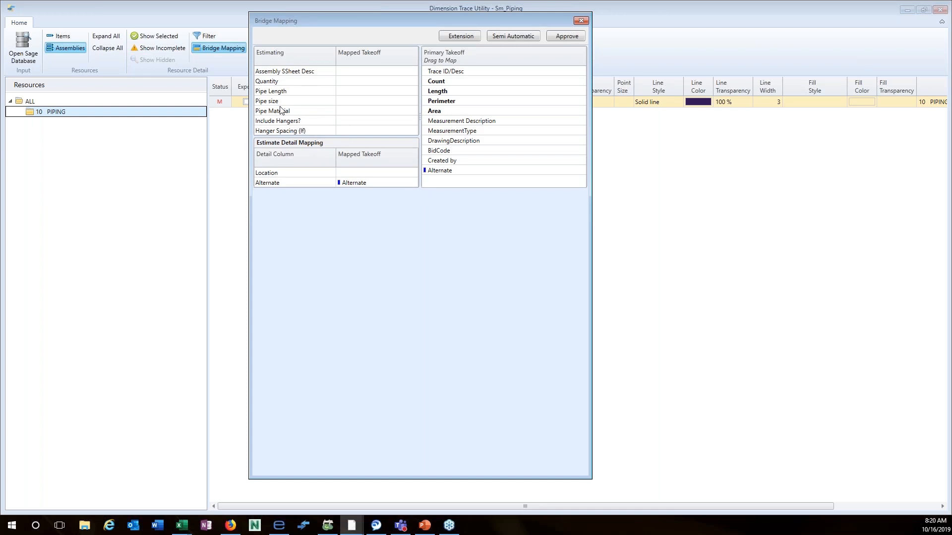
# Add the pipe variables, map takeoff Length to Quantity, set Fully Automatic and approve the mapping.
pyautogui.click(459, 37)
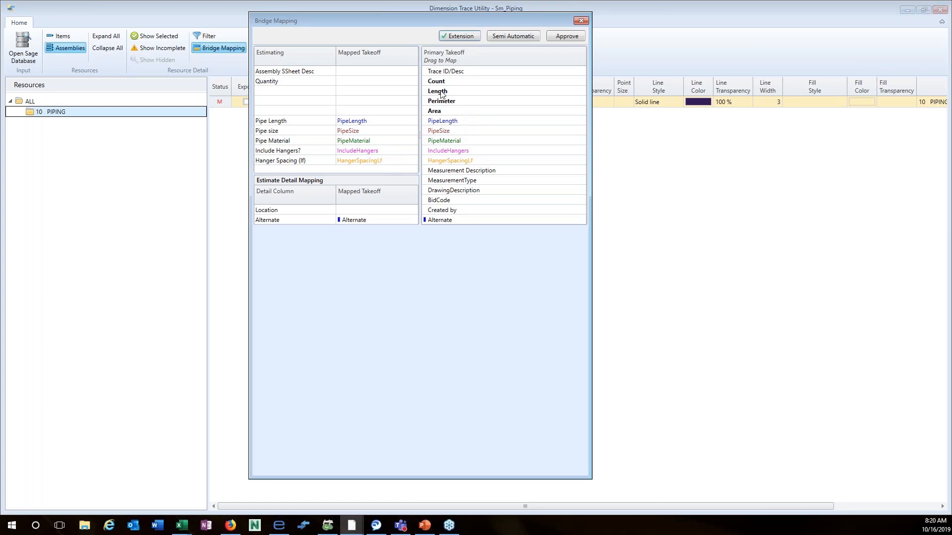
pyautogui.moveTo(443, 94); pyautogui.dragTo(365, 124)
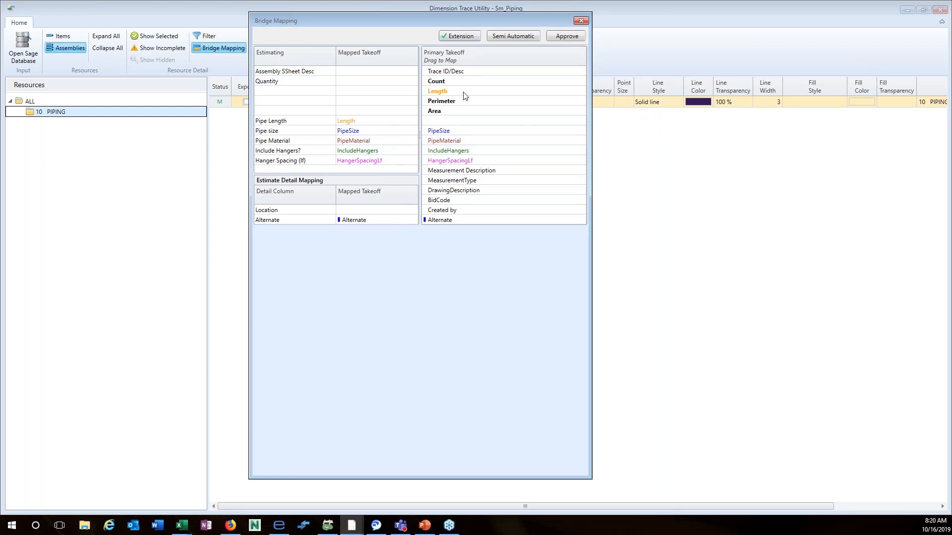
pyautogui.click(519, 37)
pyautogui.click(567, 38)
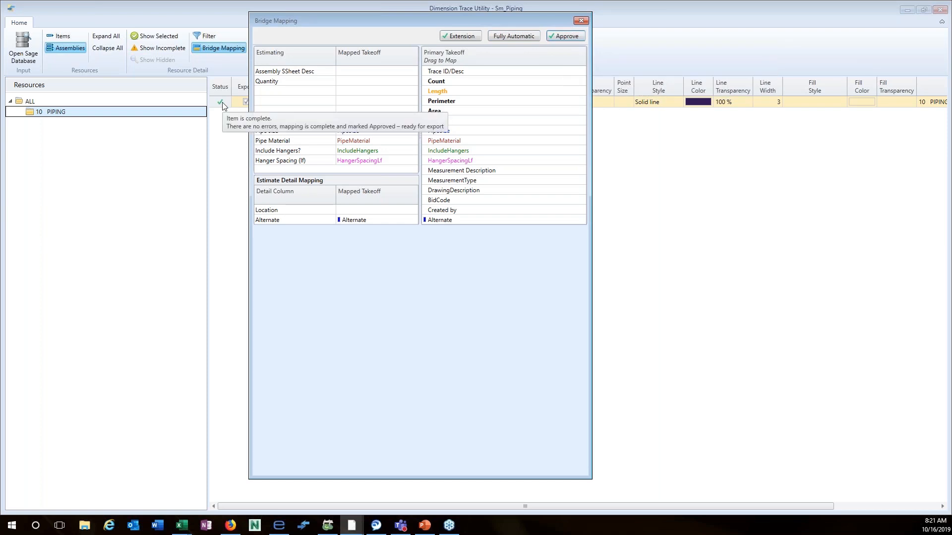
# Export with items going to the Sm Pipe group folder and assemblies included in their own folder.
pyautogui.click(581, 21)
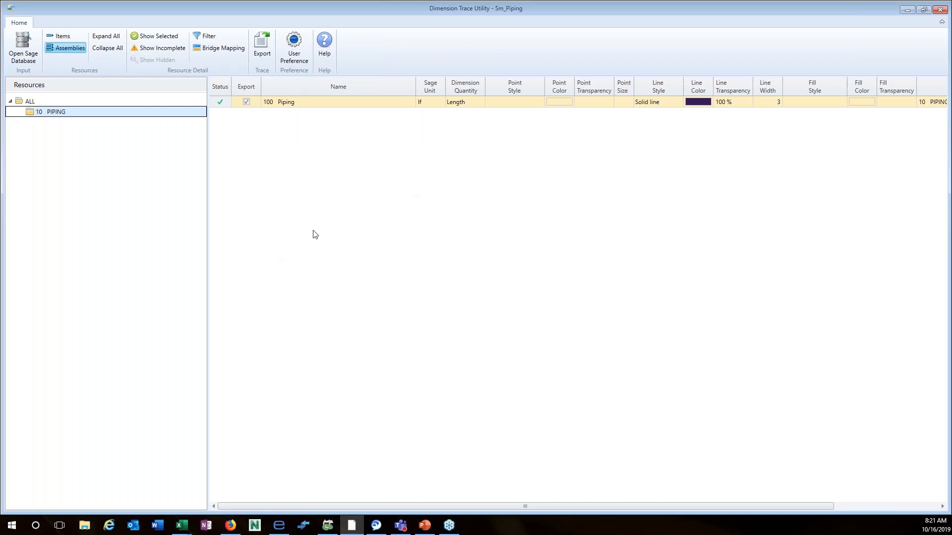
pyautogui.click(264, 48)
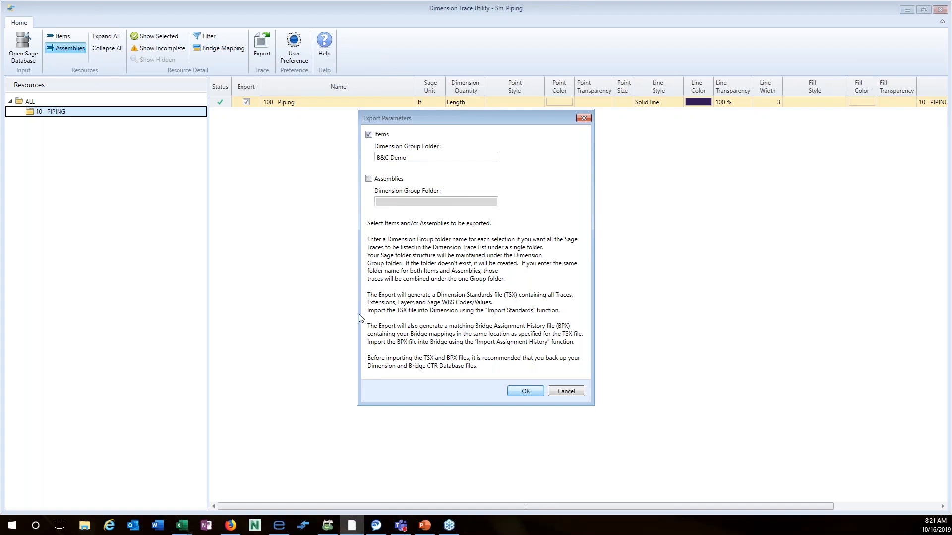
pyautogui.moveTo(415, 157); pyautogui.dragTo(361, 171)
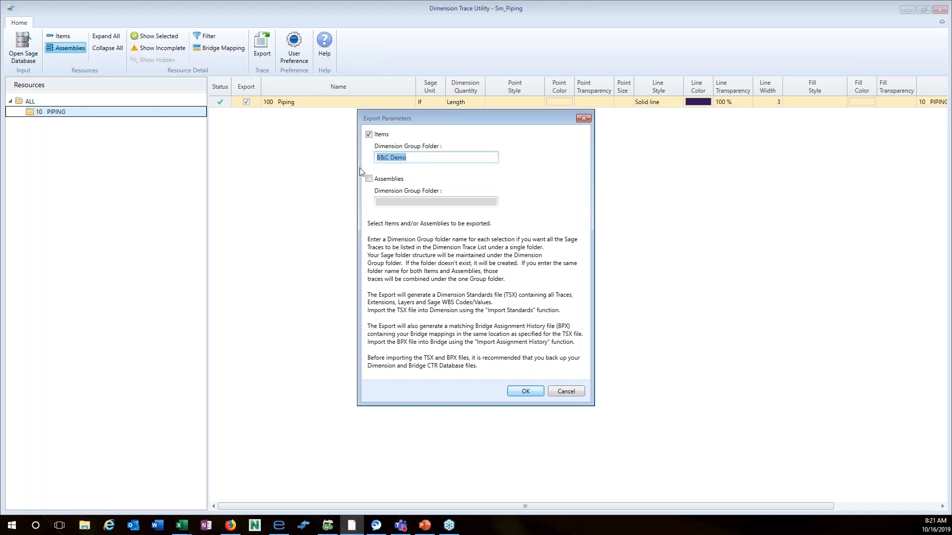
pyautogui.write('Sm Pipe')
pyautogui.click(369, 179)
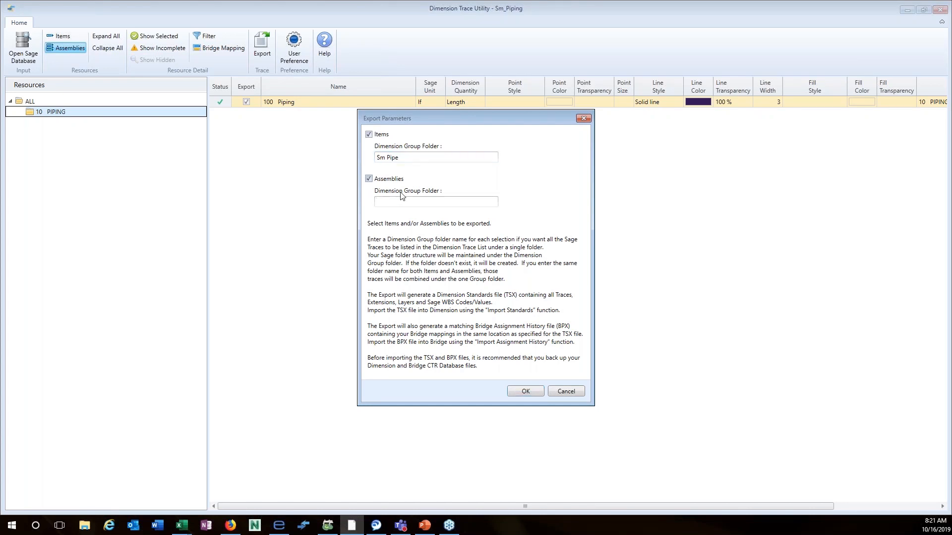
pyautogui.click(393, 205)
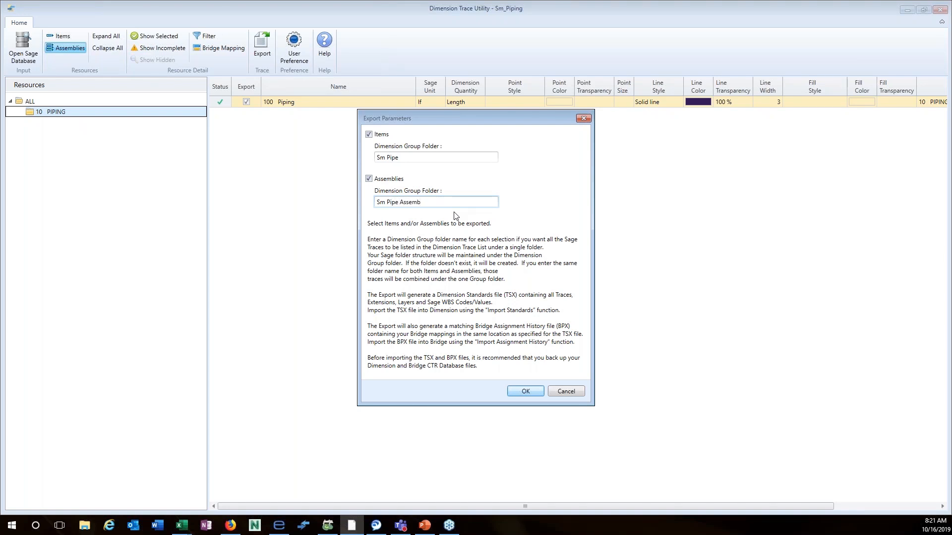
# Save the export as Sm_Piping.tsx with its 47 records, then minimize the Dimension Trace Utility.
pyautogui.click(526, 393)
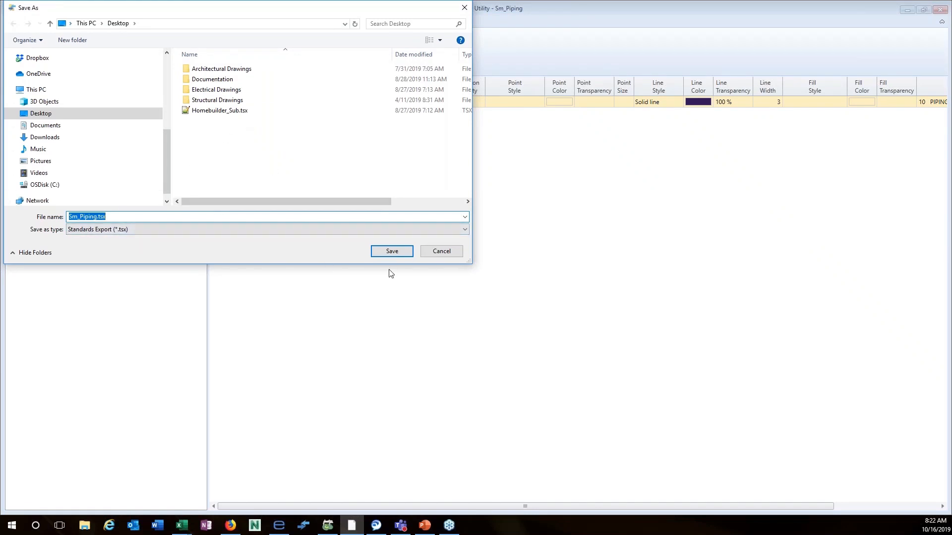
pyautogui.click(392, 252)
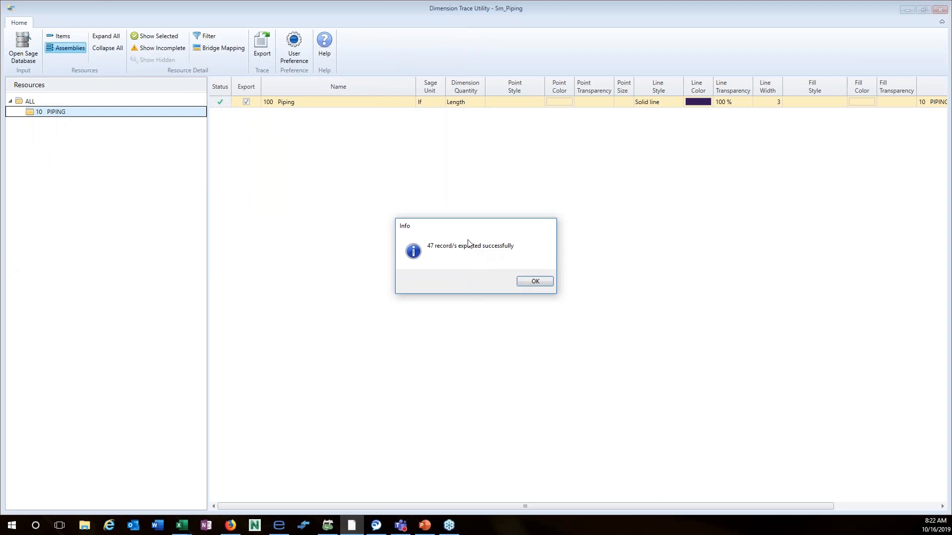
pyautogui.click(538, 281)
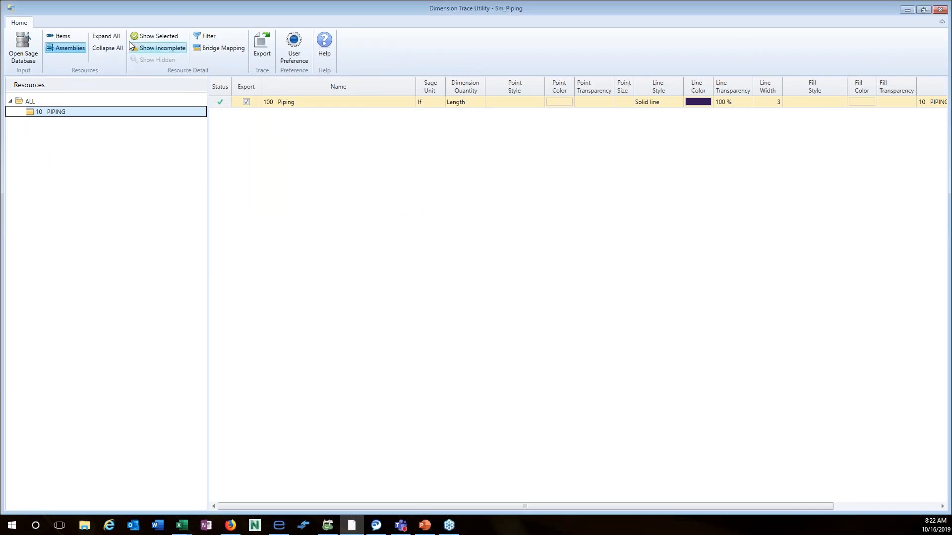
pyautogui.click(909, 10)
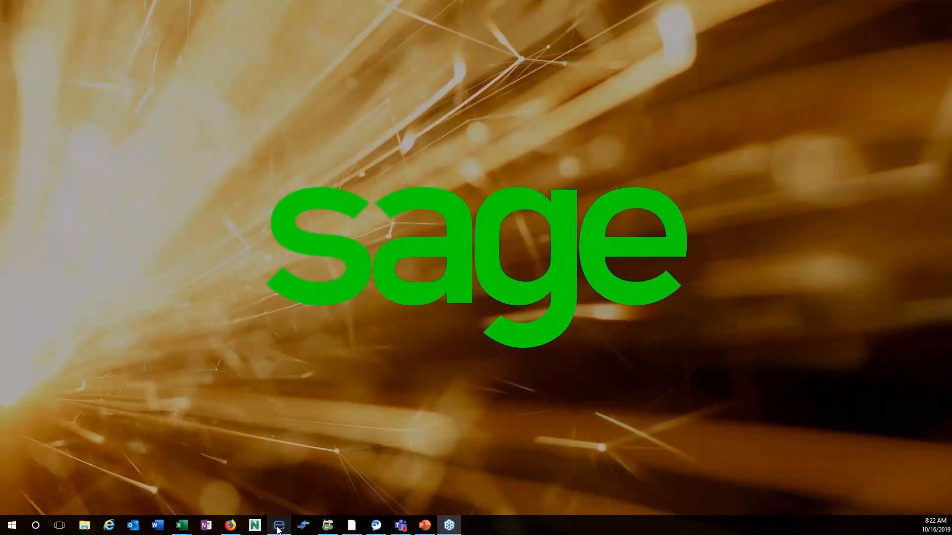
# Load Sm_Piping.bpx through FILE > History > Import Assignment History and centre the import dialog.
pyautogui.click(279, 528)
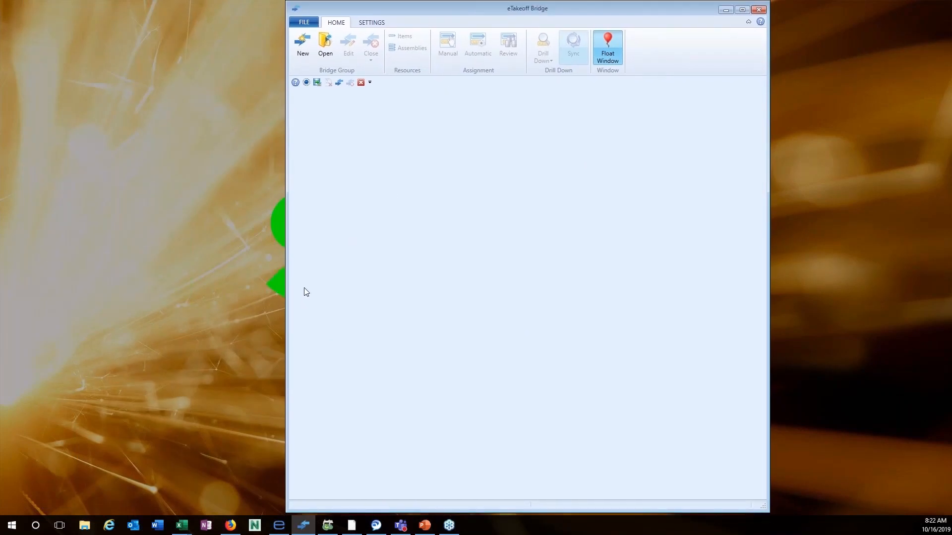
pyautogui.click(304, 22)
pyautogui.click(323, 90)
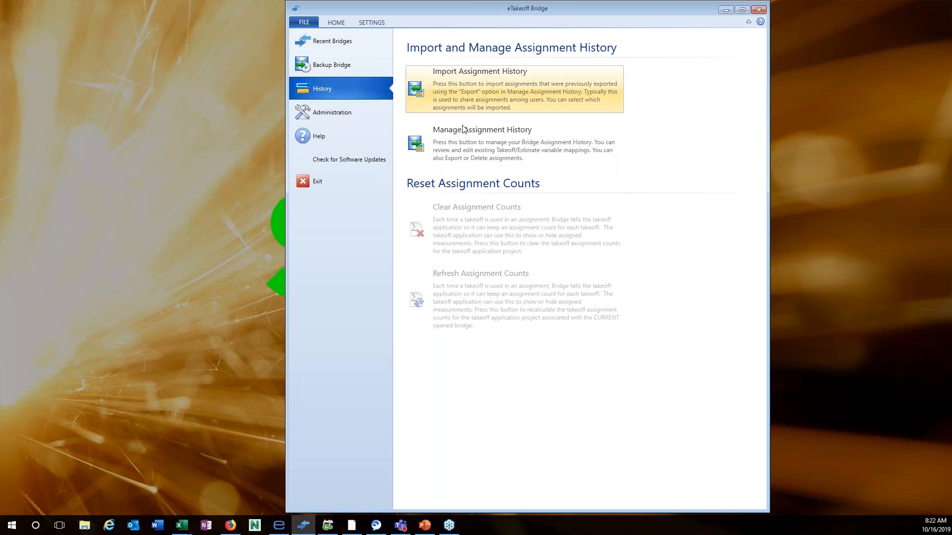
pyautogui.click(467, 87)
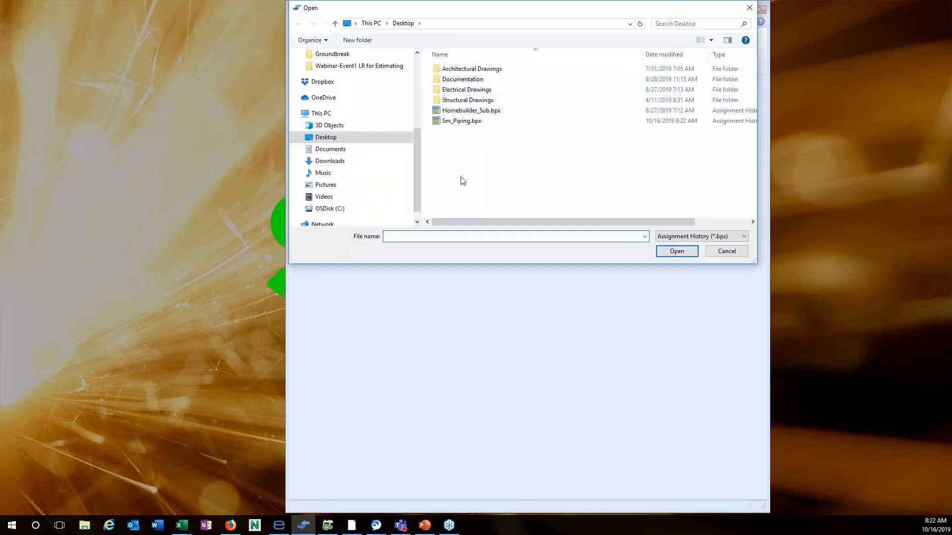
pyautogui.doubleClick(459, 122)
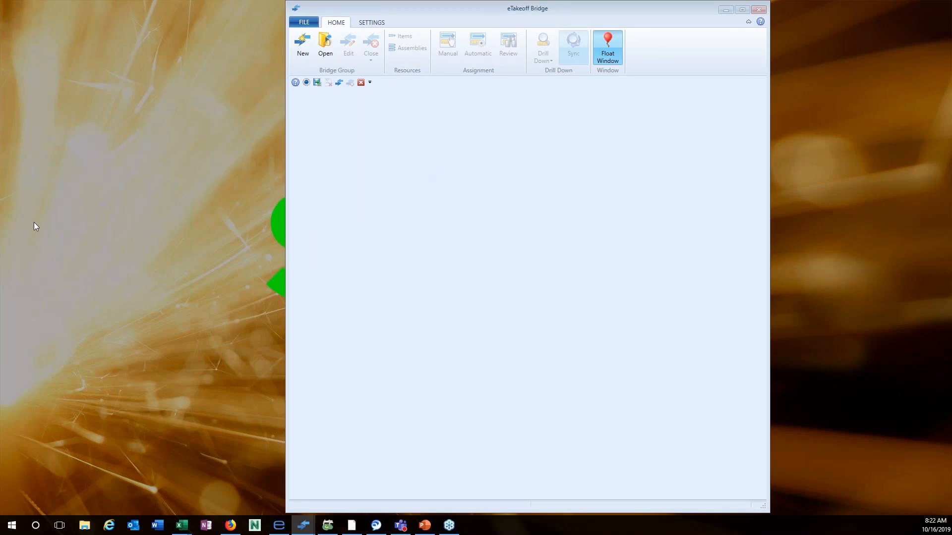
pyautogui.moveTo(25, 17); pyautogui.dragTo(368, 79)
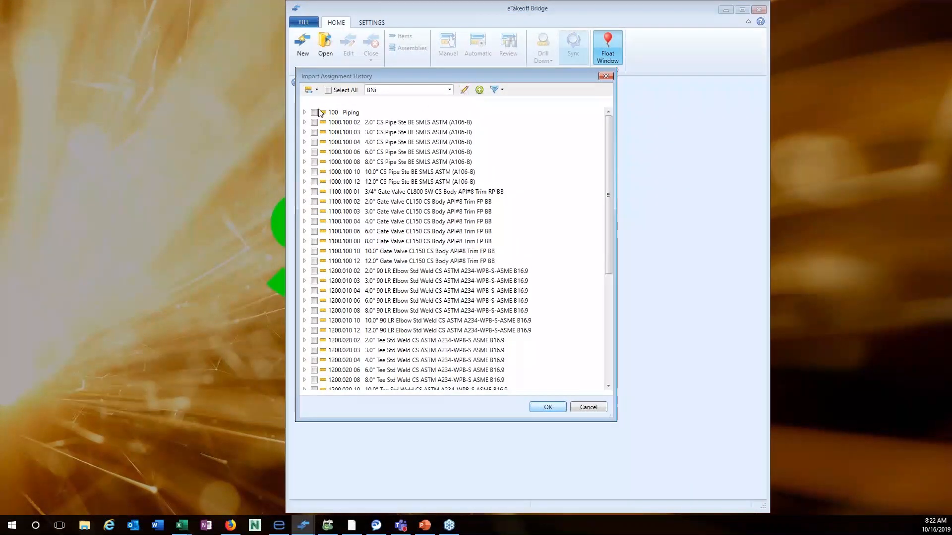
# Try importing into the Demonstration catalog with all assignments selected, then cancel.
pyautogui.click(450, 91)
pyautogui.click(413, 131)
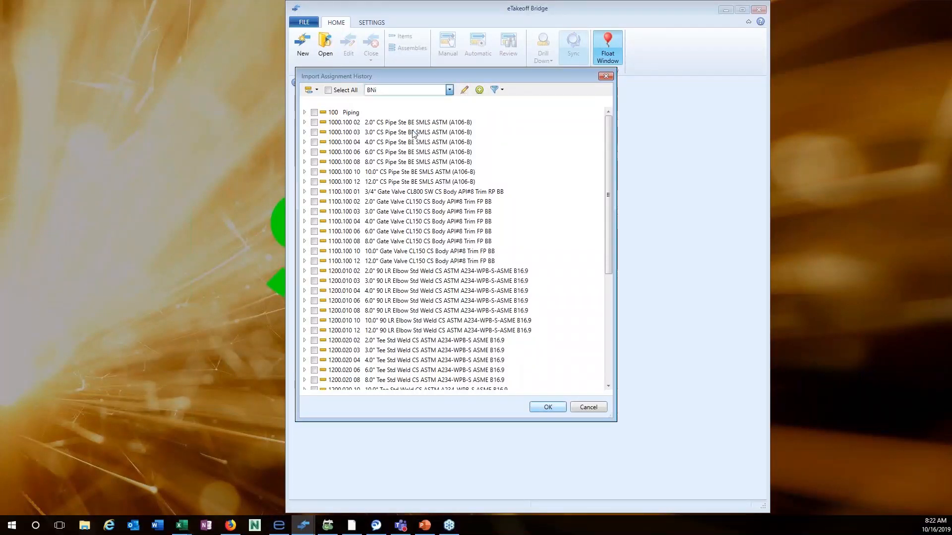
pyautogui.click(328, 90)
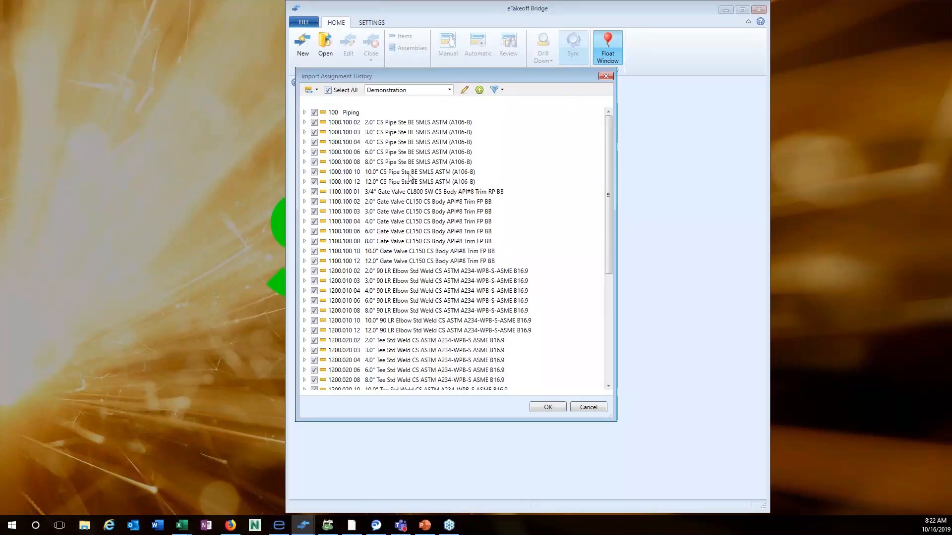
pyautogui.click(588, 408)
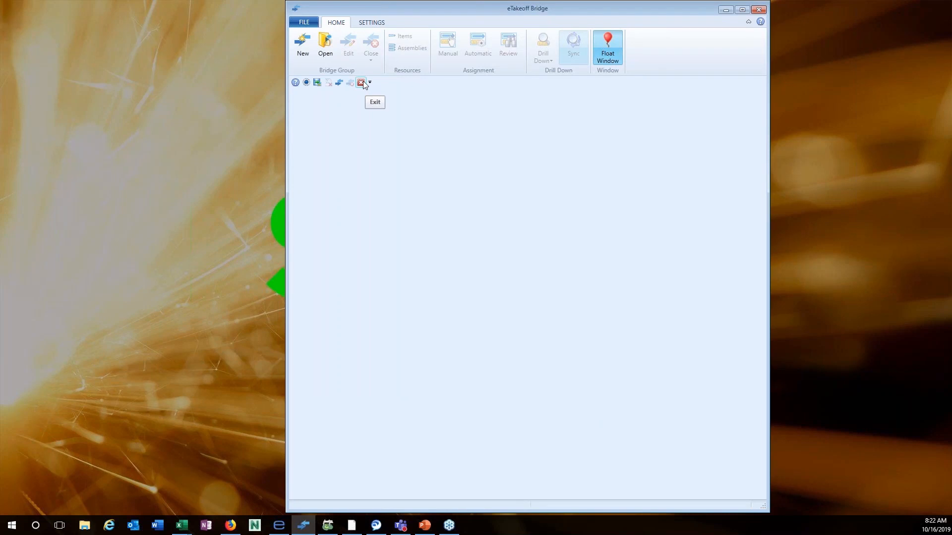
# Reload Sm_Piping.bpx, rename its catalog to Sm Pipe, and import all assignments.
pyautogui.click(304, 22)
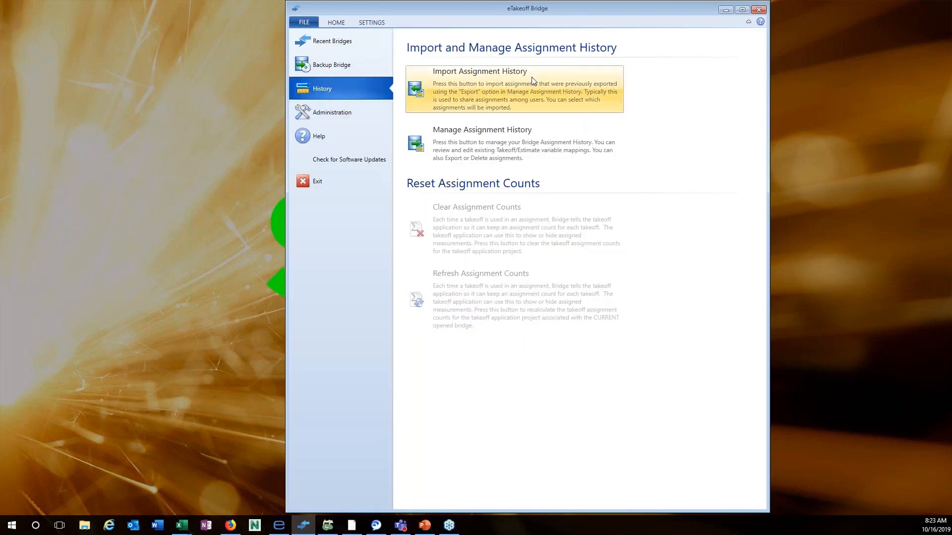
pyautogui.click(526, 96)
pyautogui.doubleClick(461, 121)
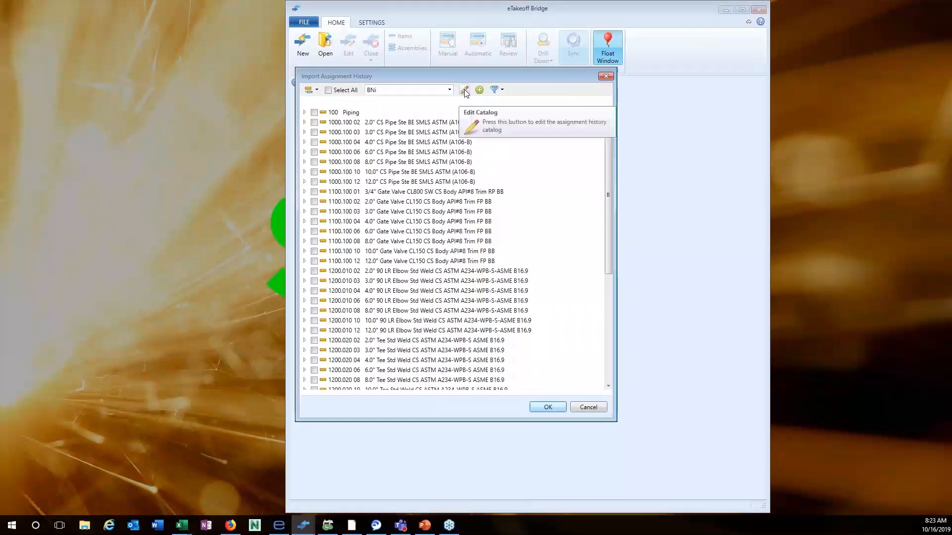
pyautogui.click(463, 90)
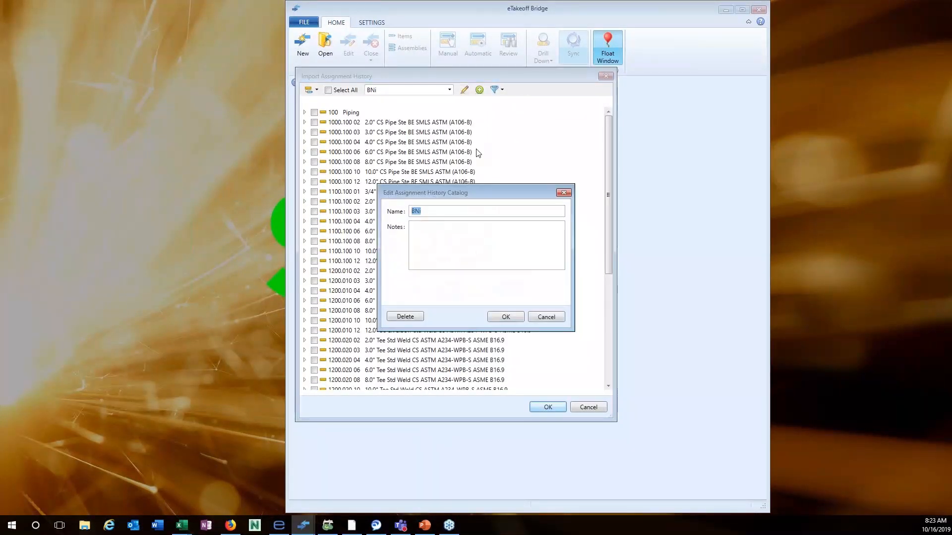
pyautogui.write('Sm Pipe')
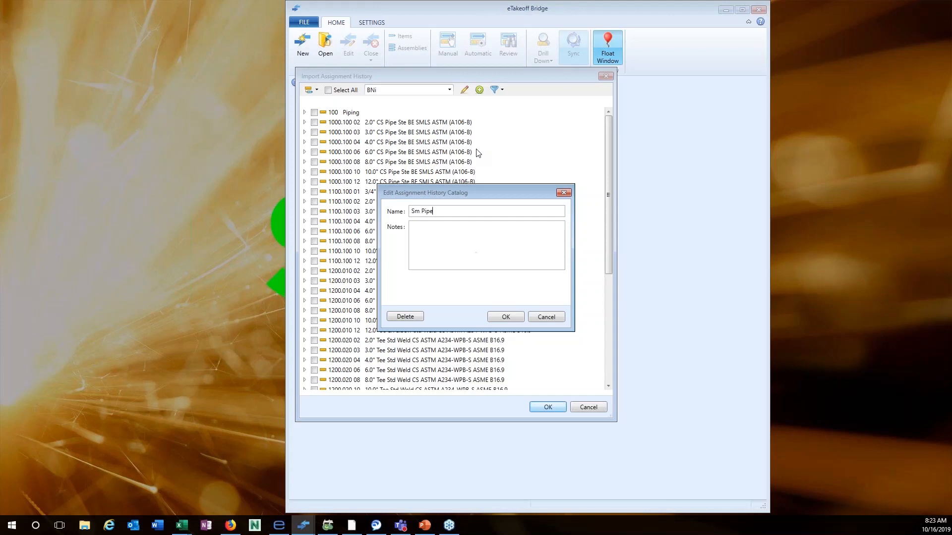
pyautogui.click(506, 317)
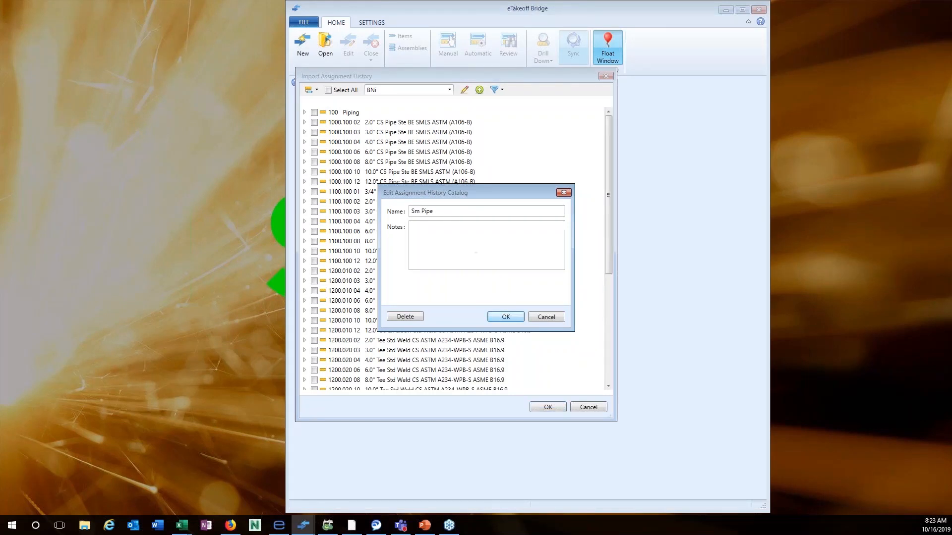
pyautogui.click(327, 90)
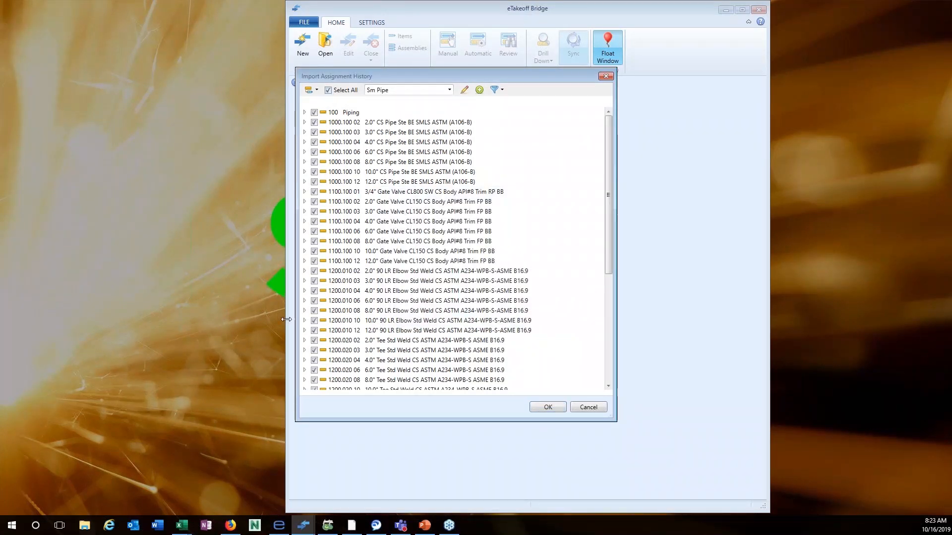
pyautogui.click(548, 407)
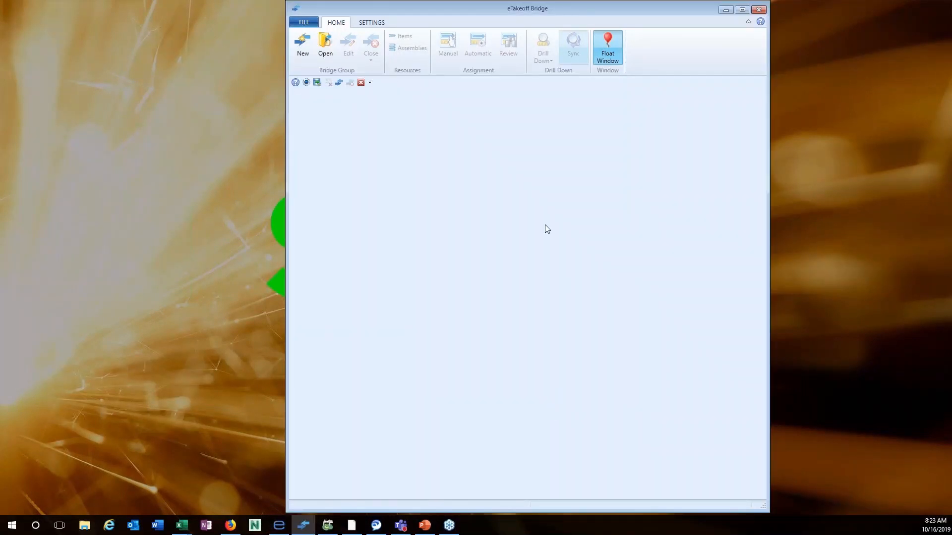
# Minimize eTakeoff Bridge and move the eTakeoff Dimension window onto this screen.
pyautogui.click(725, 10)
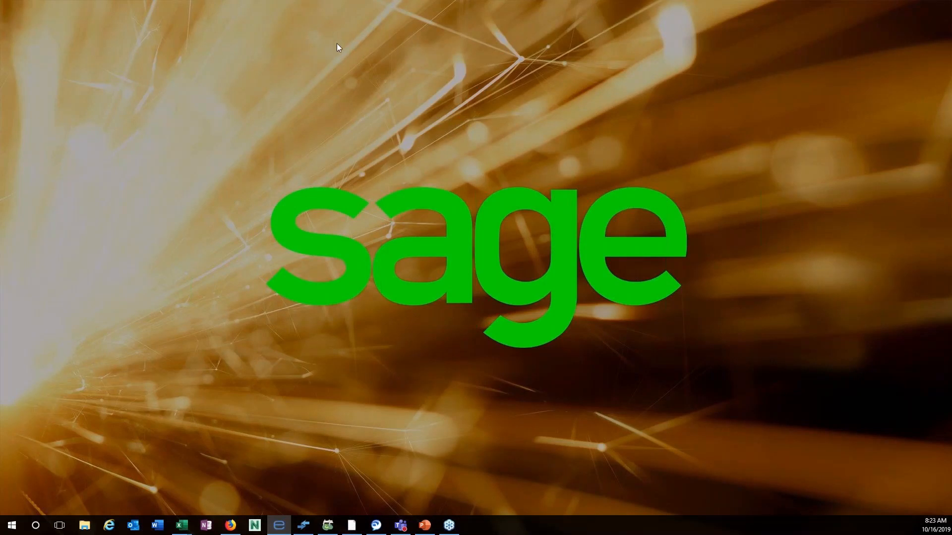
pyautogui.moveTo(1, 3); pyautogui.dragTo(493, 5)
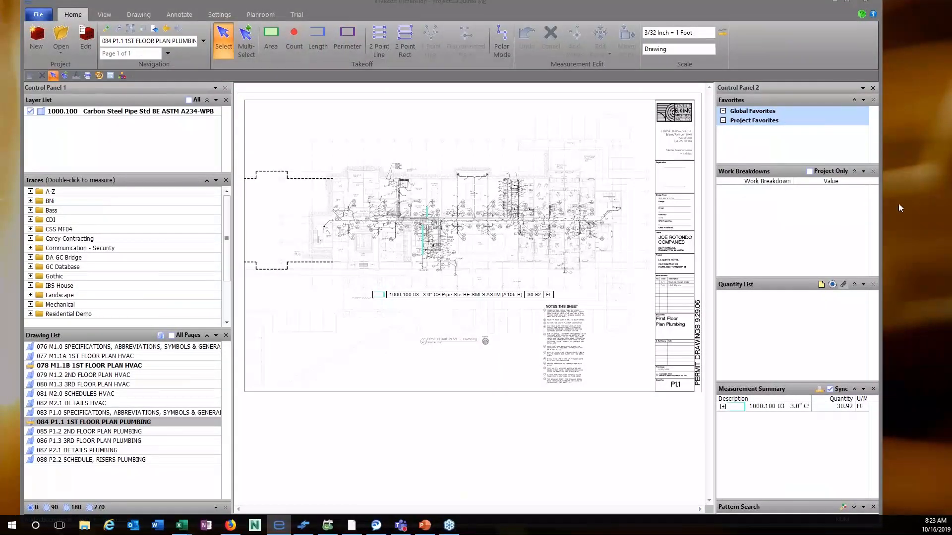
pyautogui.moveTo(721, 7); pyautogui.dragTo(697, 4)
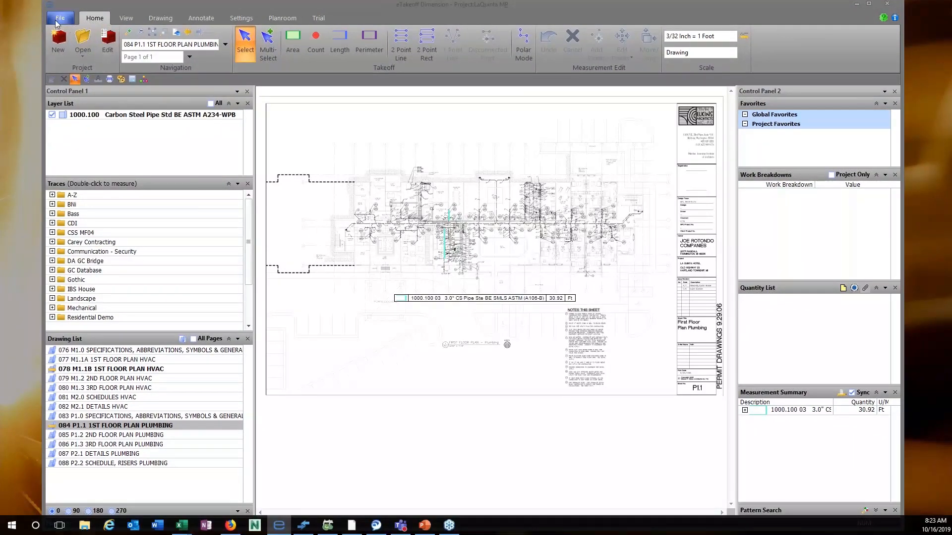
# Import every standard from Desktop's Sm_Piping.tsx into the standards database.
pyautogui.click(242, 20)
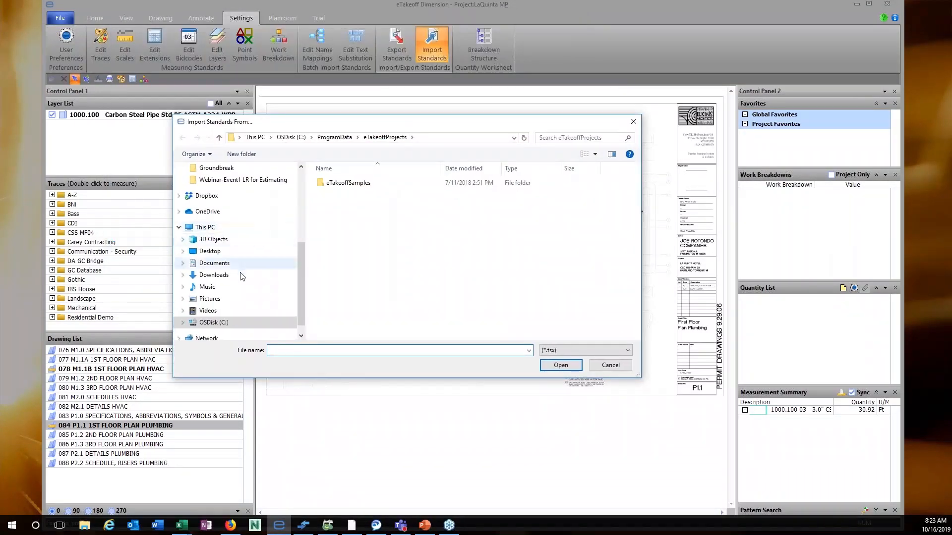
pyautogui.click(221, 254)
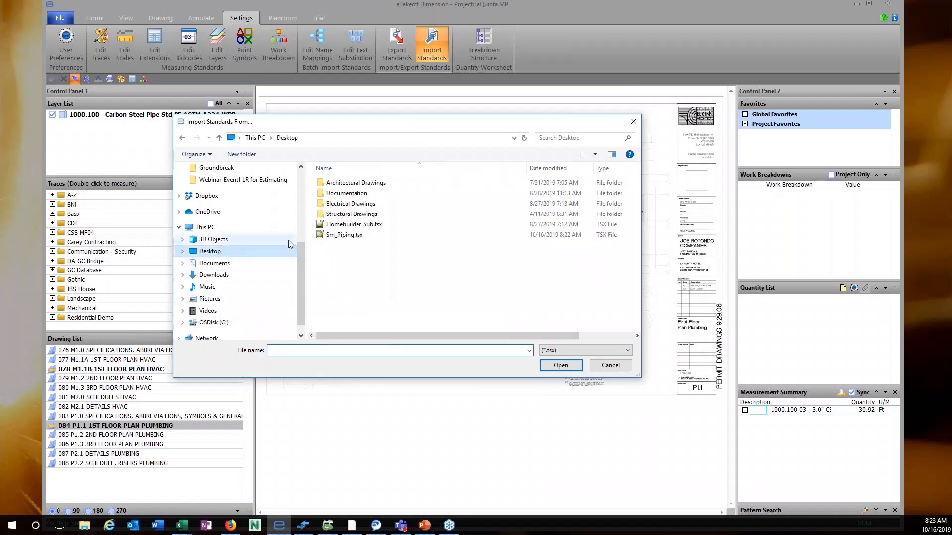
pyautogui.click(347, 236)
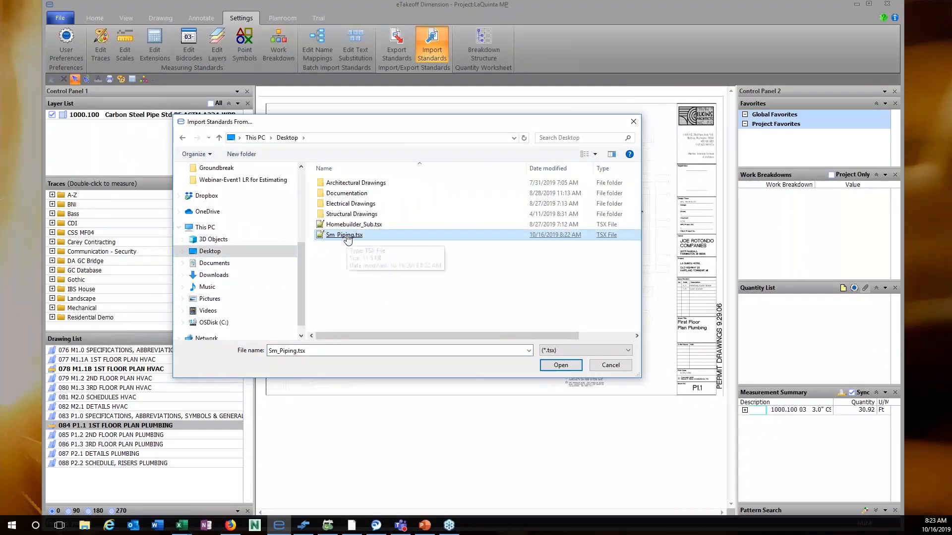
pyautogui.doubleClick(347, 237)
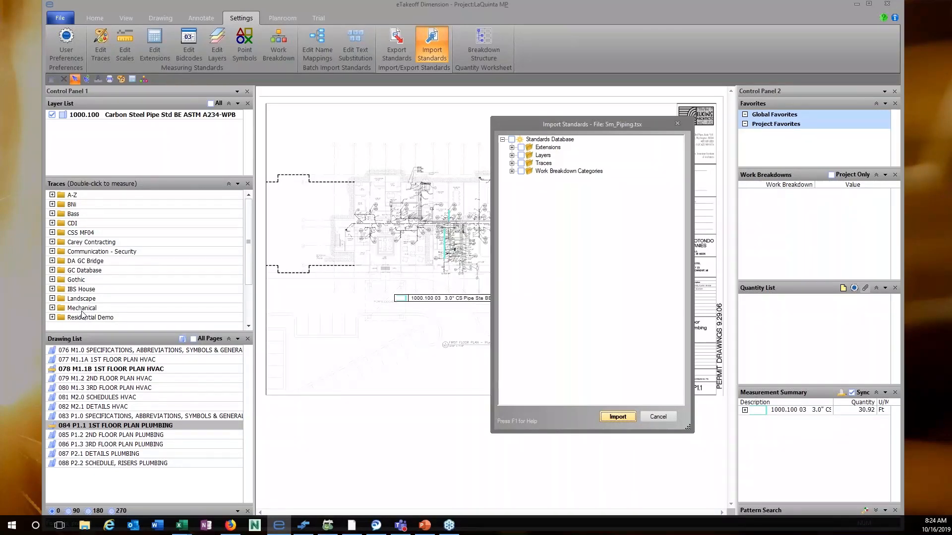
pyautogui.click(512, 140)
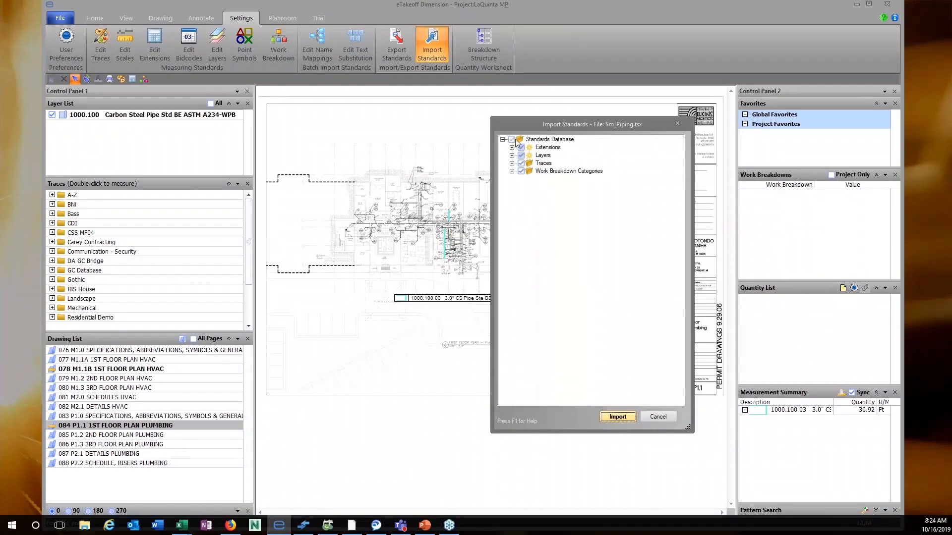
pyautogui.click(620, 417)
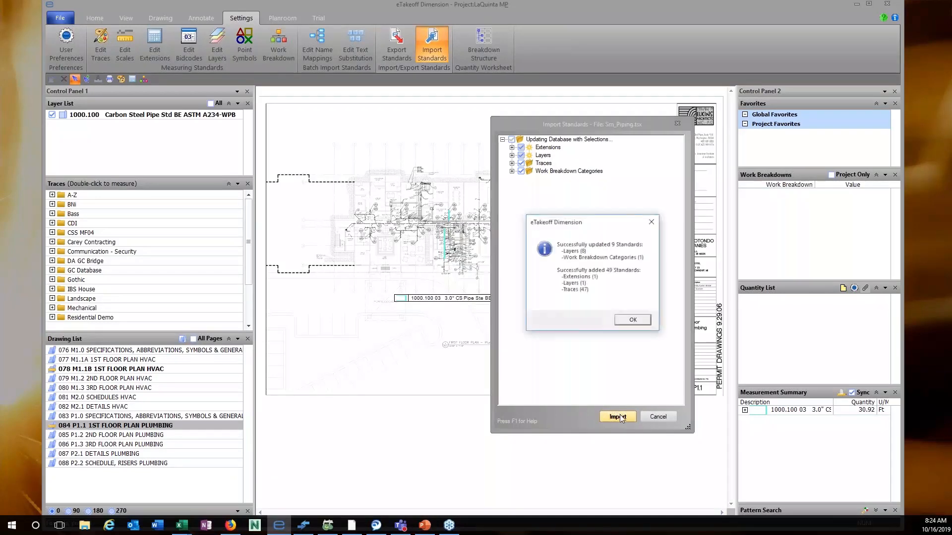
pyautogui.click(633, 320)
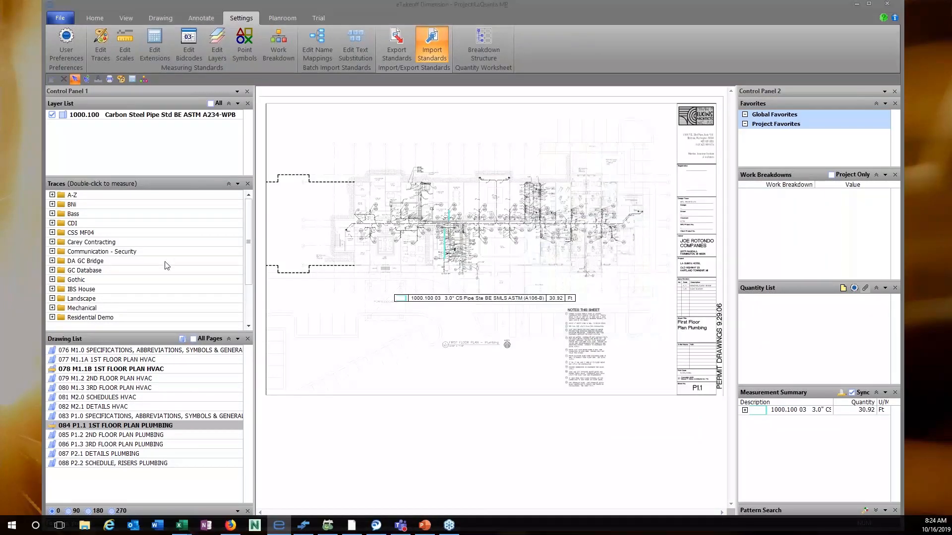
# Expand Sm Pipe > 1000.000 CARBON STEEL PIPE > 1000.100 and start trace 1000.100 02 (2.0" CS Pipe).
pyautogui.click(52, 214)
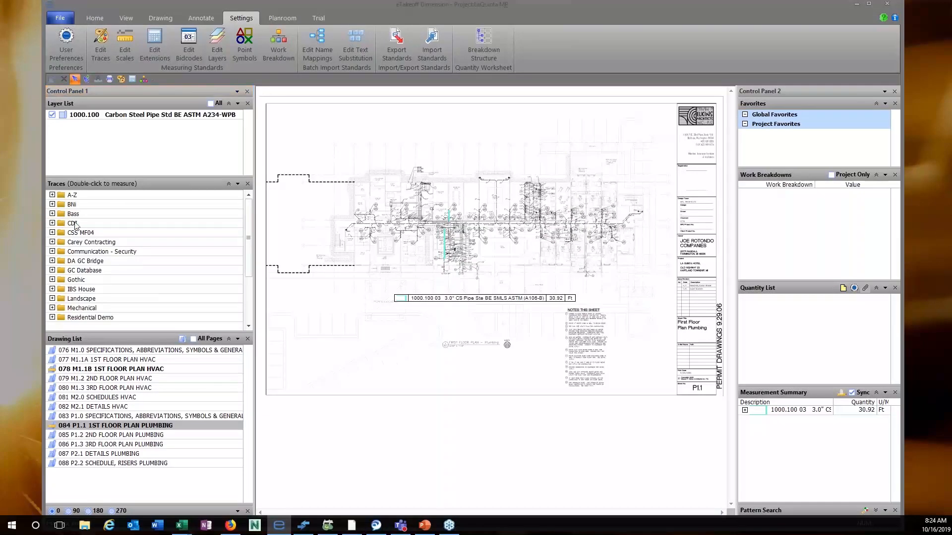
pyautogui.scroll(-2, 78, 290)
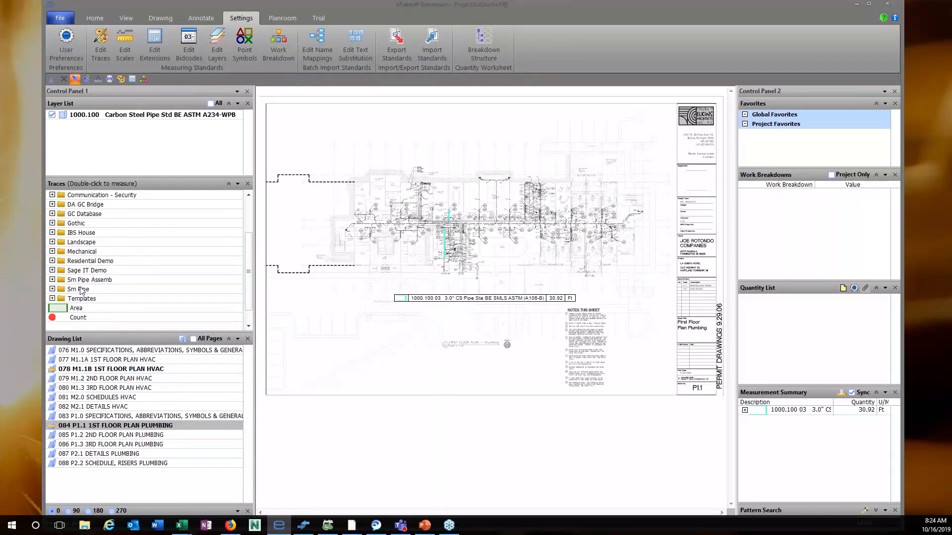
pyautogui.click(52, 289)
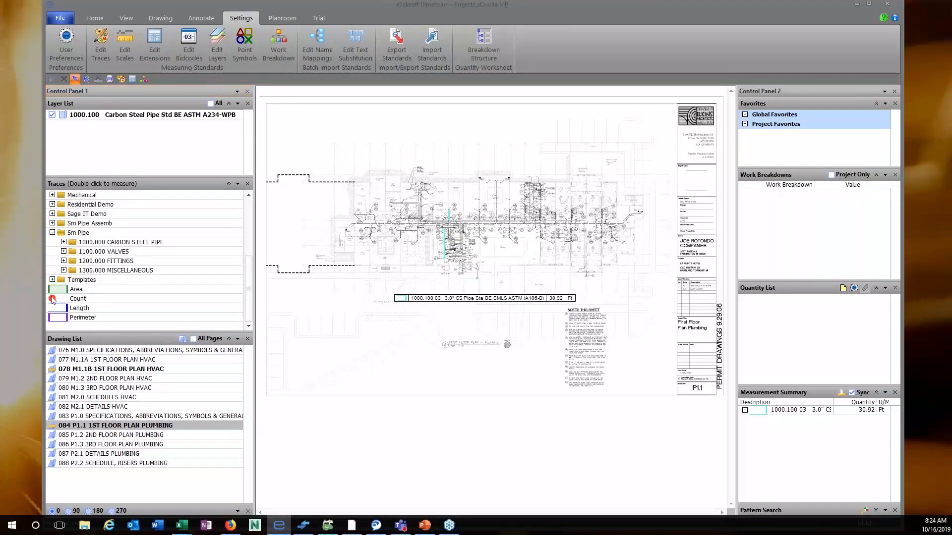
pyautogui.click(64, 242)
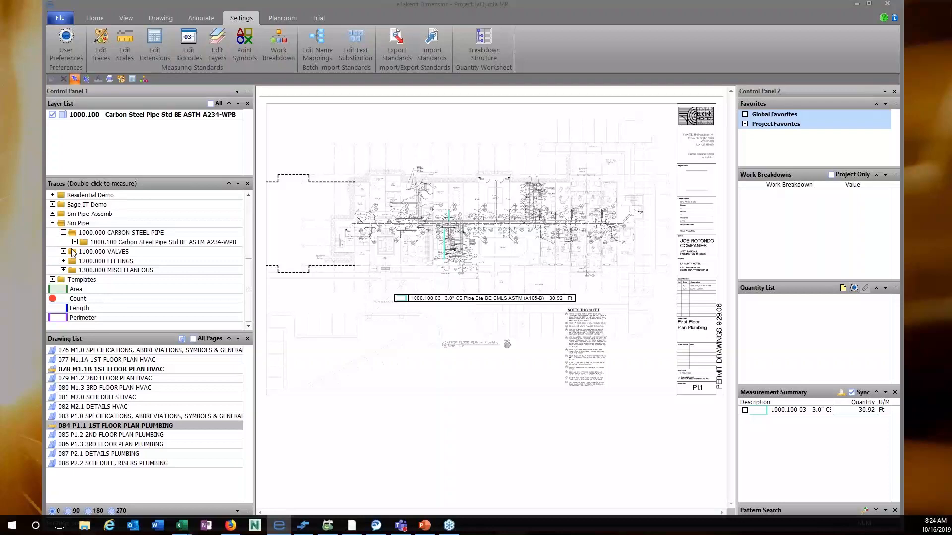
pyautogui.click(74, 252)
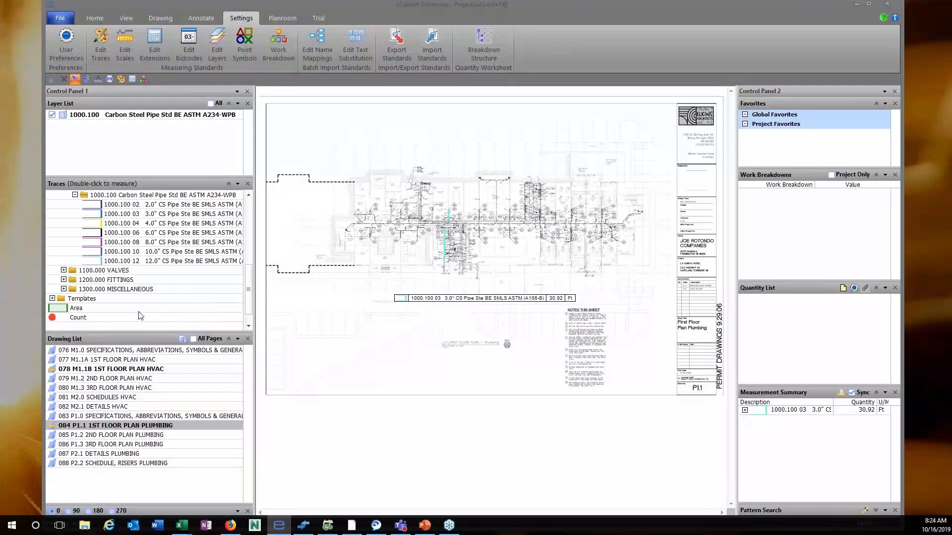
pyautogui.doubleClick(166, 207)
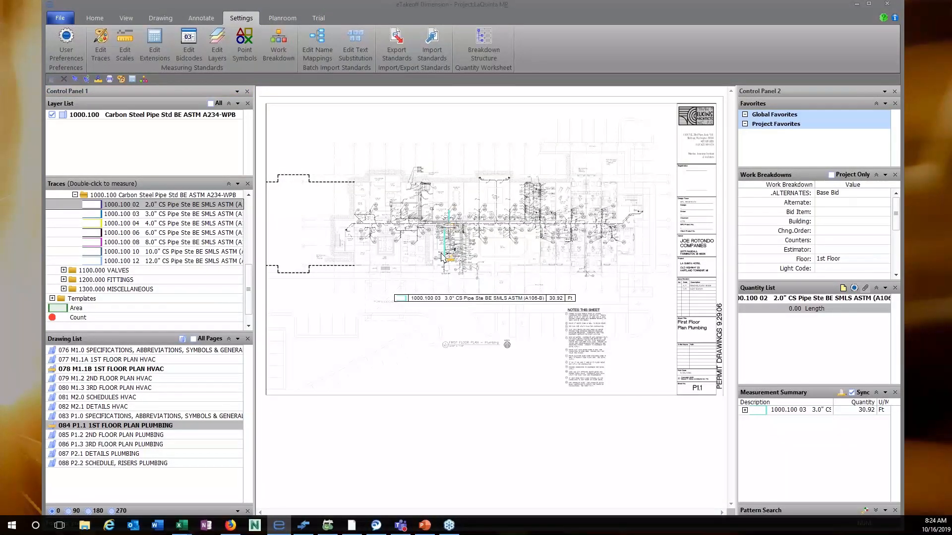
# Zoom into the riser area and trace the 2" run from the left node along the bottom.
pyautogui.scroll(3, 443, 256)
pyautogui.scroll(2, 388, 230)
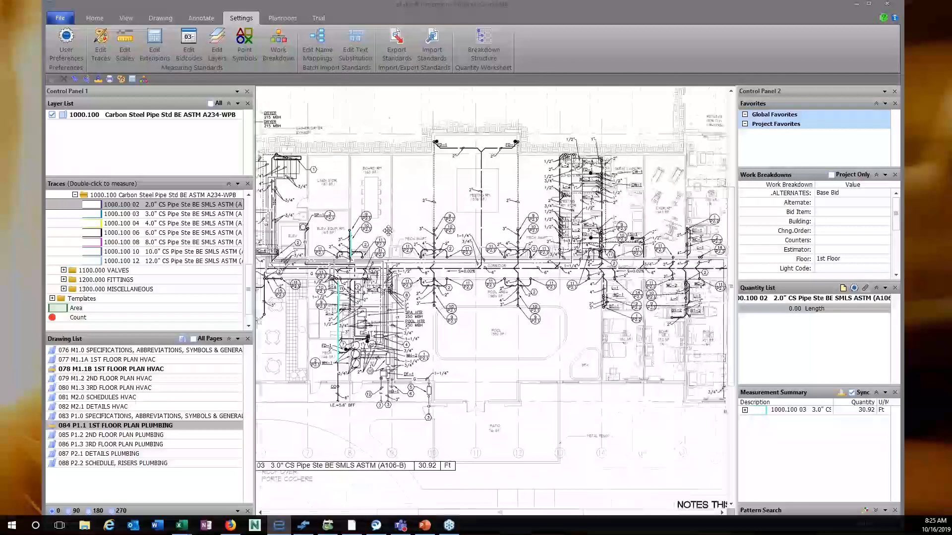
pyautogui.scroll(2, 446, 285)
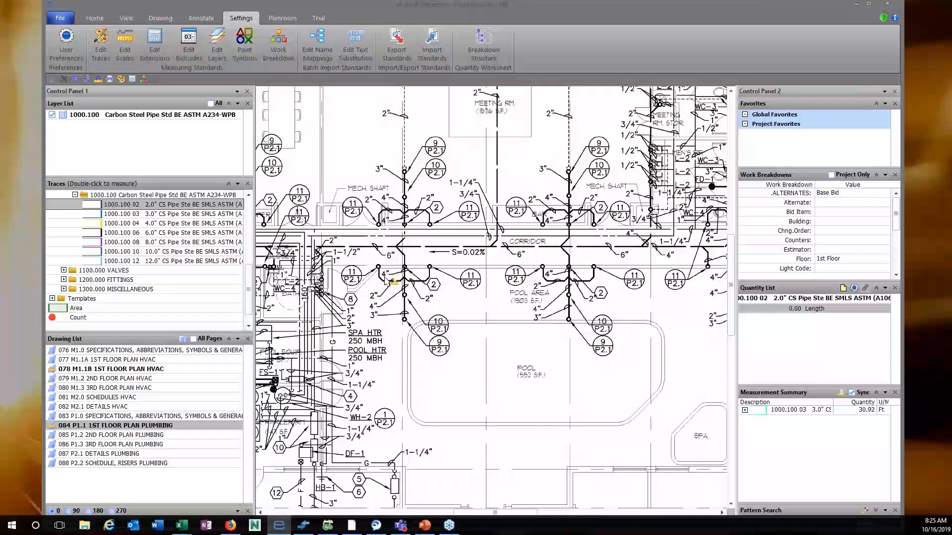
pyautogui.scroll(5, 385, 281)
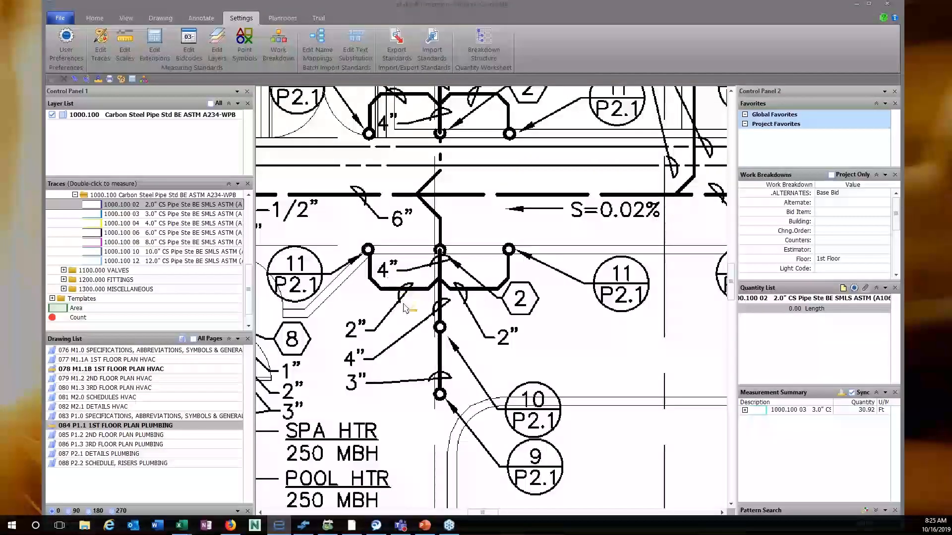
pyautogui.click(370, 254)
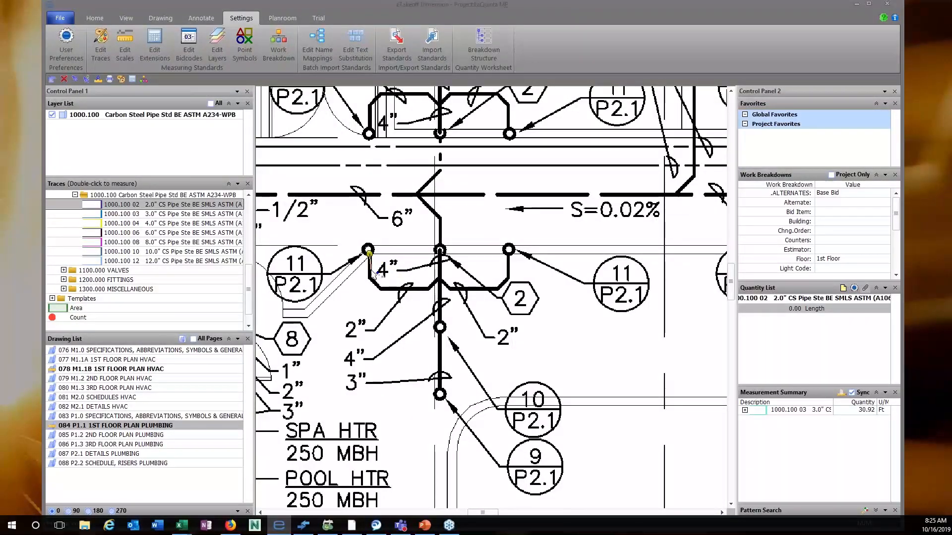
pyautogui.click(371, 277)
pyautogui.click(392, 289)
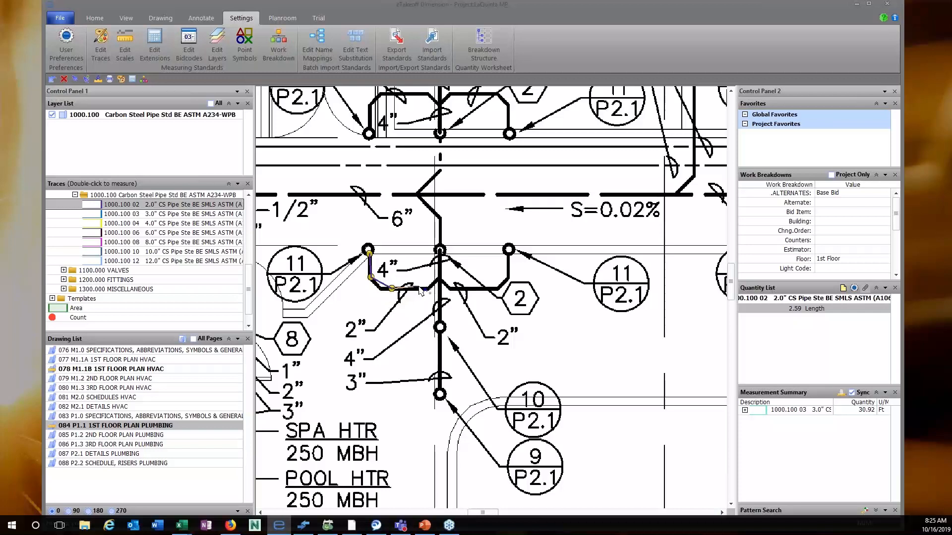
pyautogui.click(430, 288)
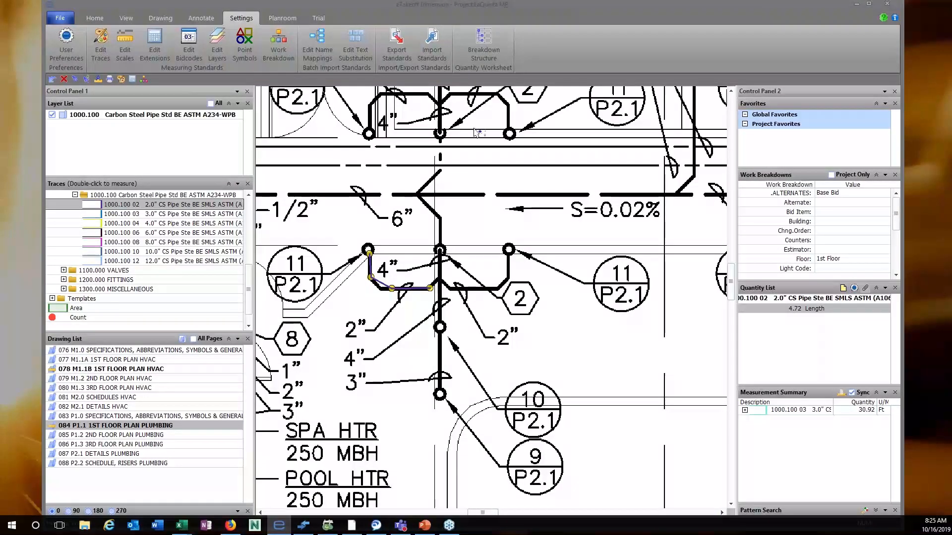
# Continue the 2" trace past the central riser to the right branch node, totalling 10.91 ft.
pyautogui.click(94, 18)
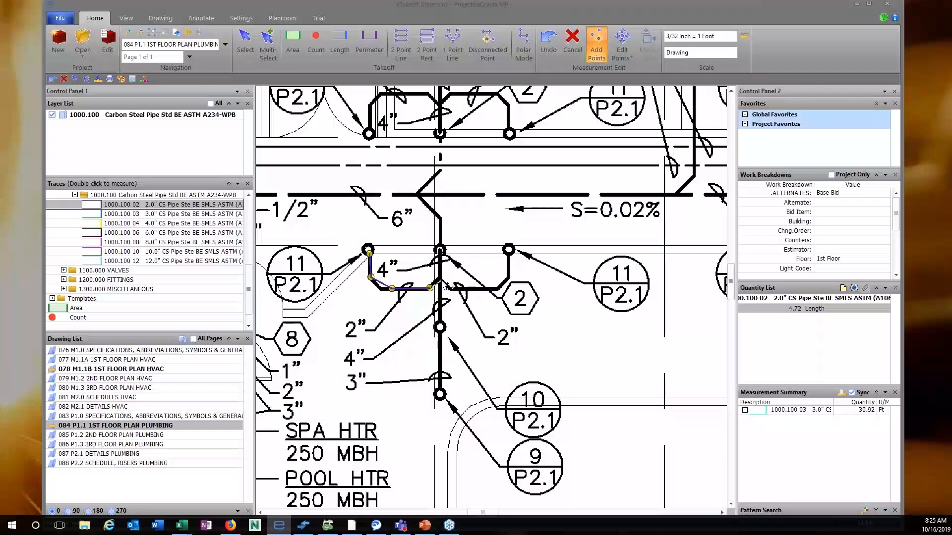
pyautogui.click(439, 279)
pyautogui.click(455, 287)
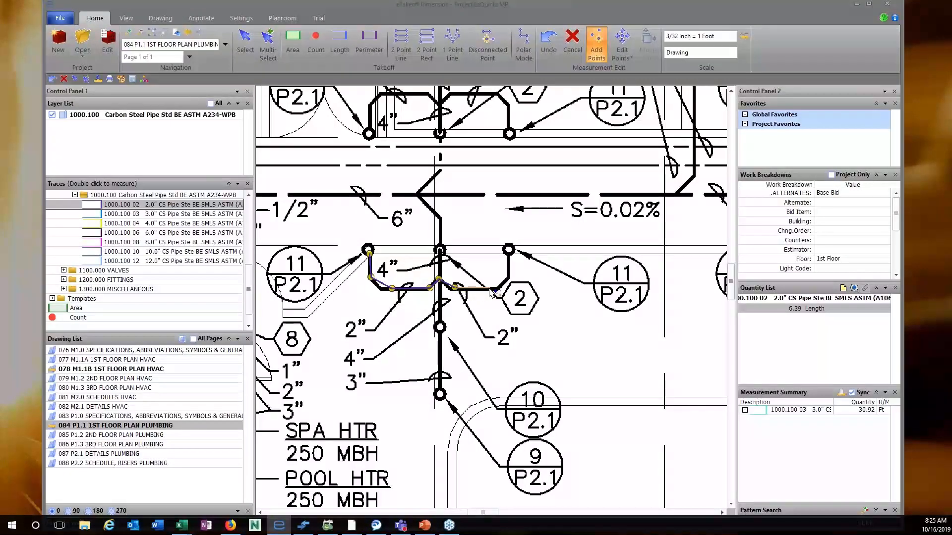
pyautogui.click(494, 289)
pyautogui.click(507, 274)
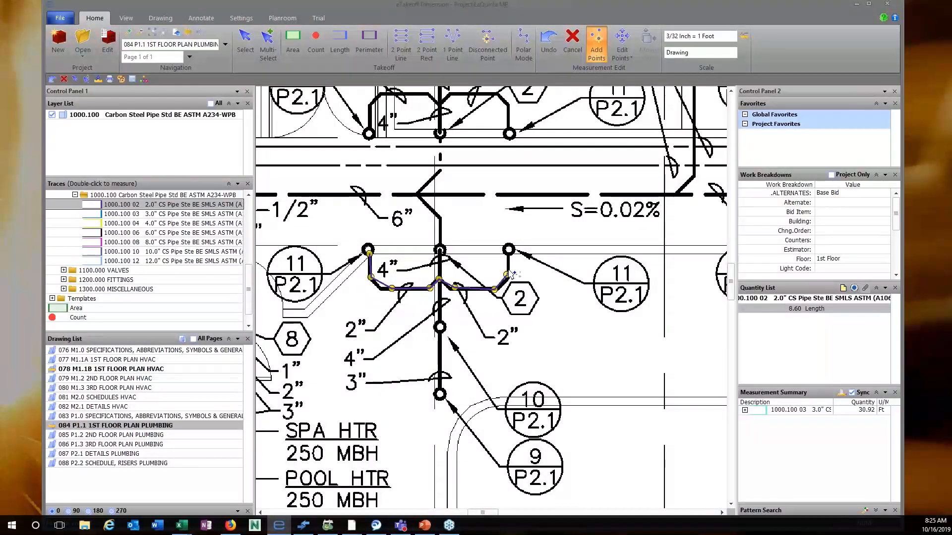
pyautogui.click(509, 252)
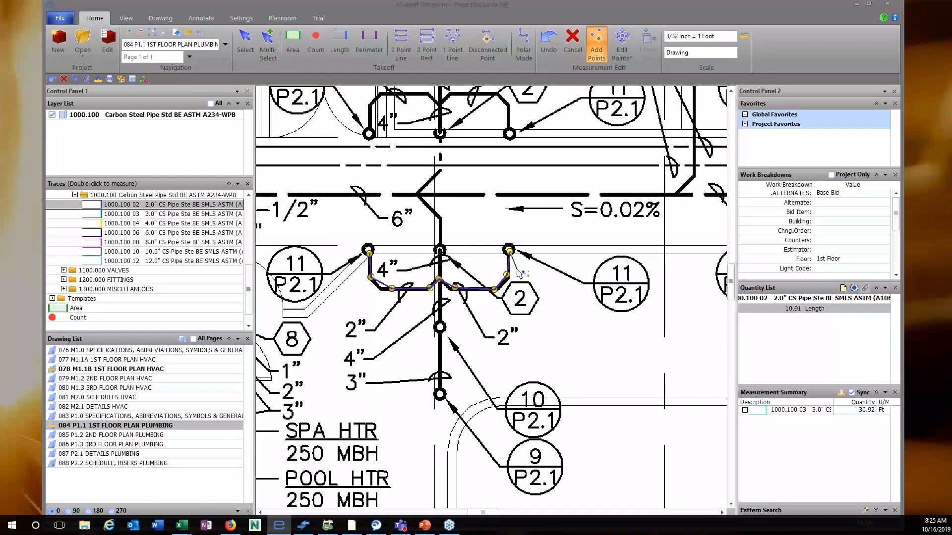
pyautogui.rightClick(517, 270)
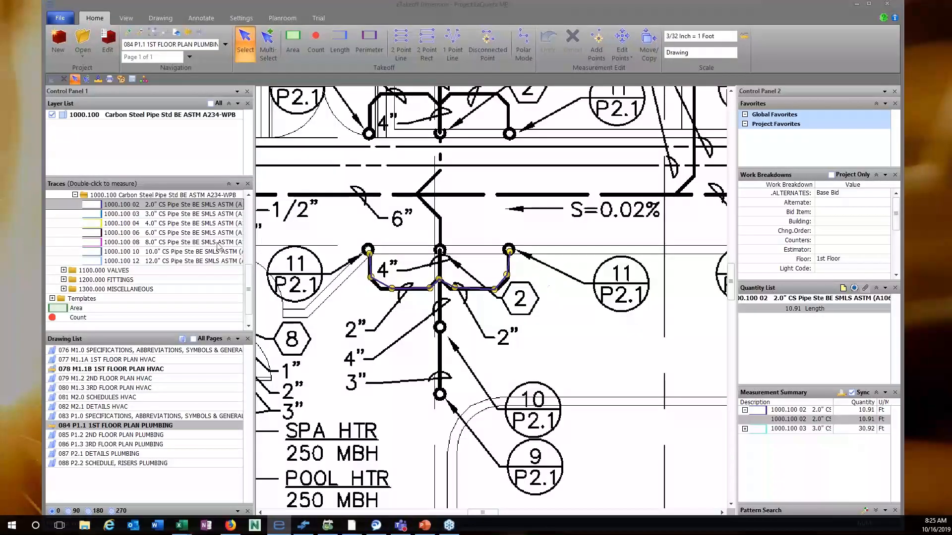
# Trace 3.70 ft of 4.0" pipe from the central junction to the lower riser node.
pyautogui.click(156, 227)
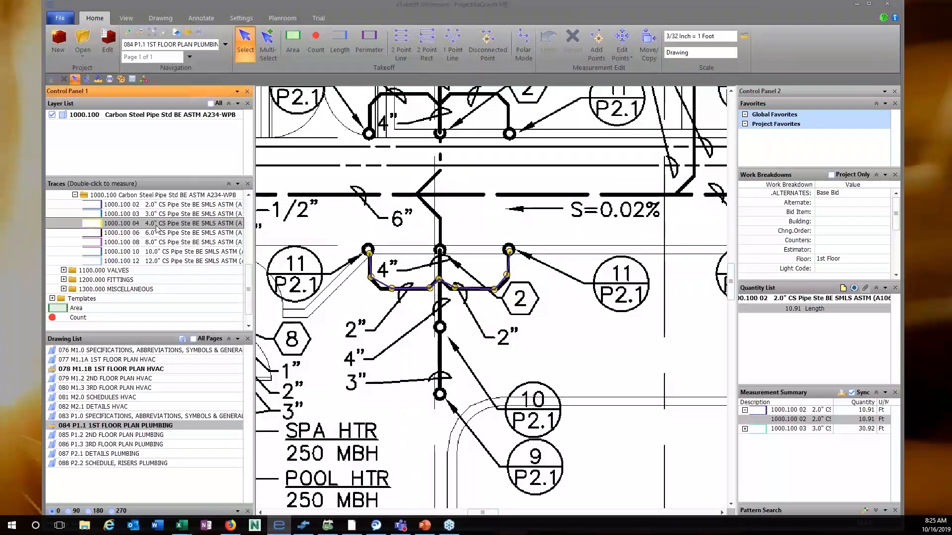
pyautogui.doubleClick(156, 228)
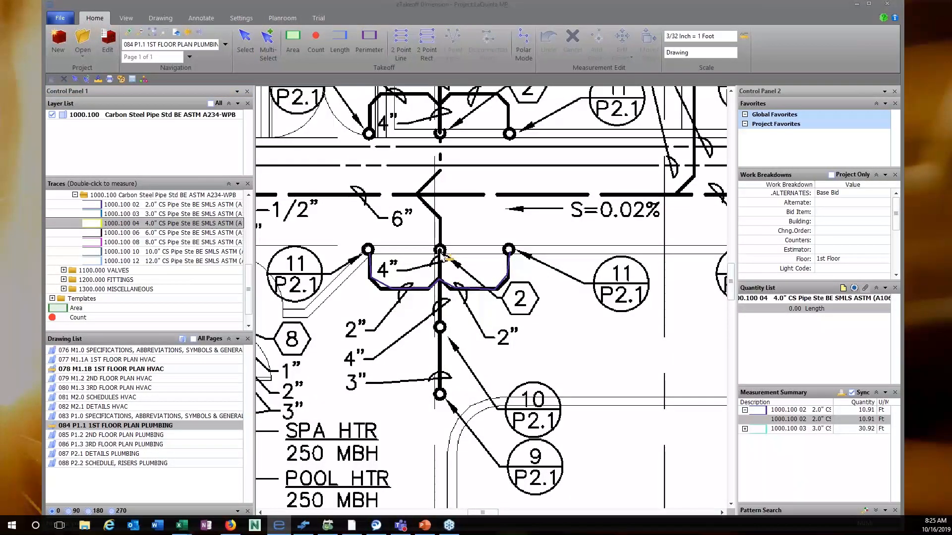
pyautogui.click(442, 253)
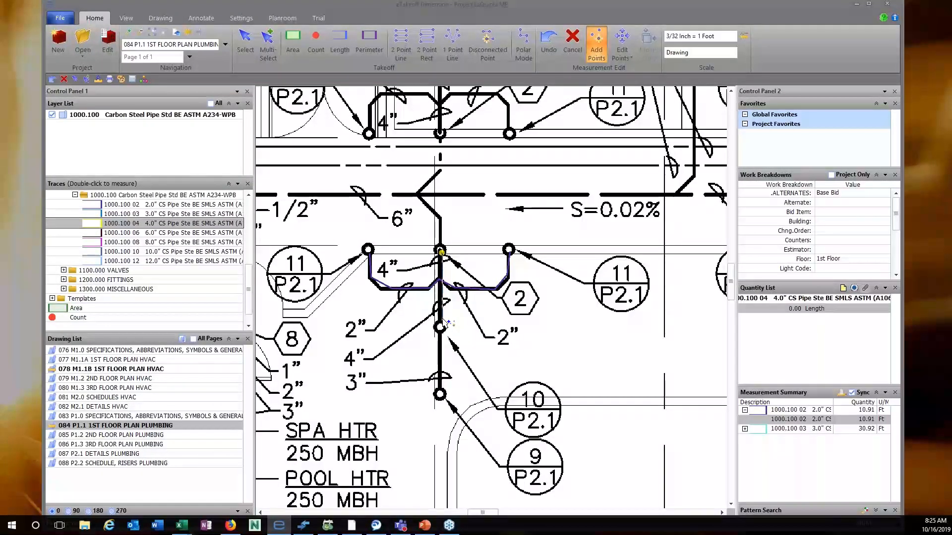
pyautogui.click(442, 320)
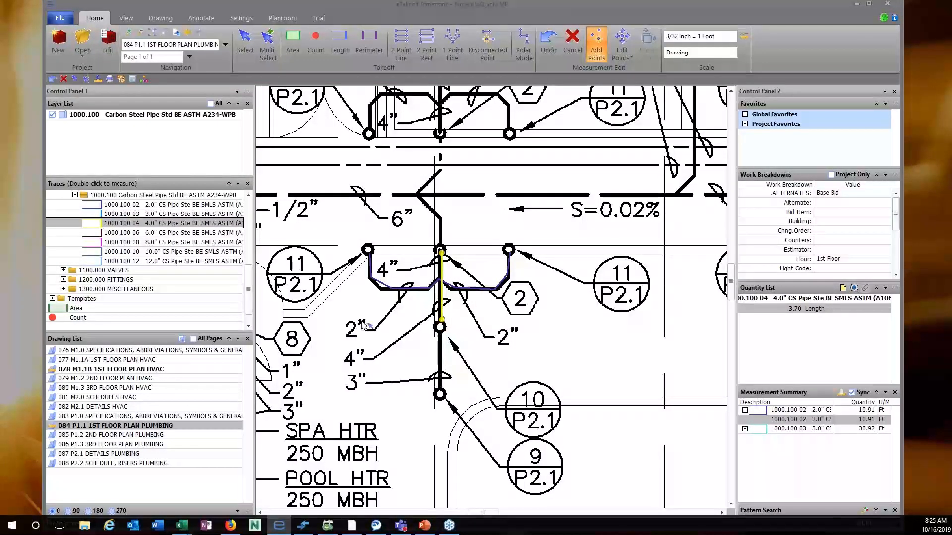
# Trace 3.28 ft of 3.0" pipe from the bottom node up to the riser node.
pyautogui.click(171, 213)
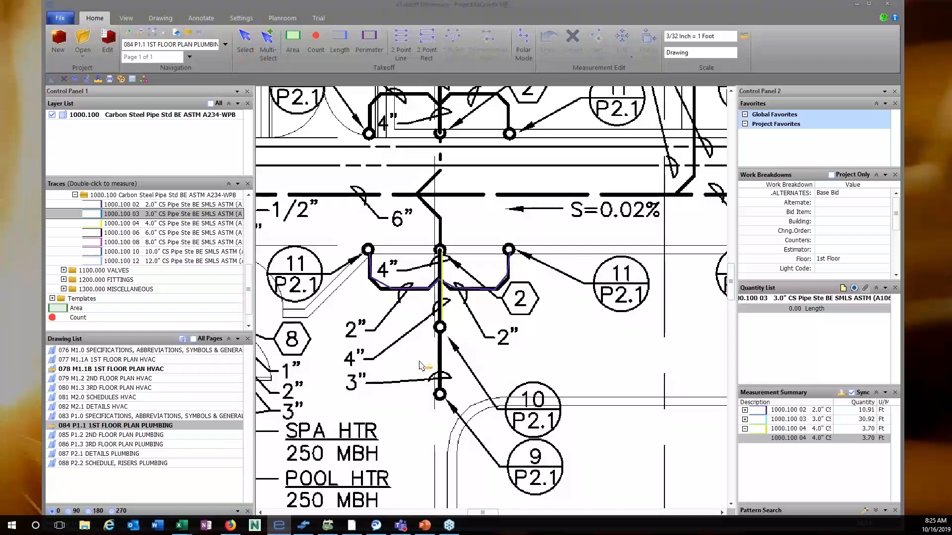
pyautogui.click(443, 385)
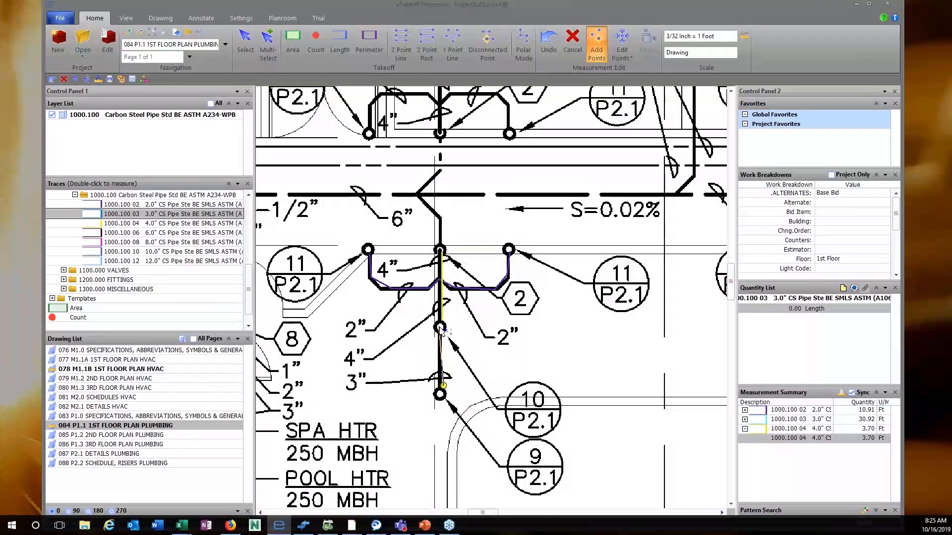
pyautogui.doubleClick(440, 328)
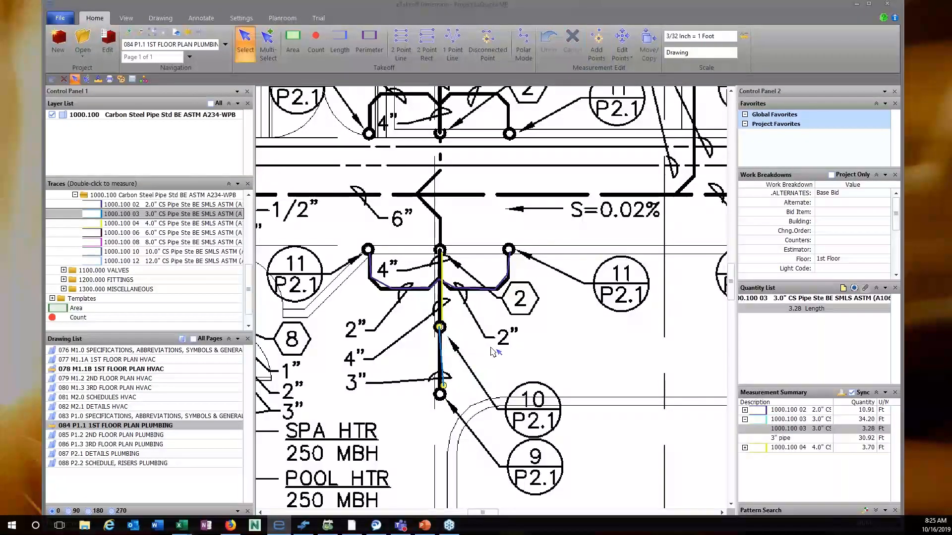
pyautogui.scroll(-2, 492, 351)
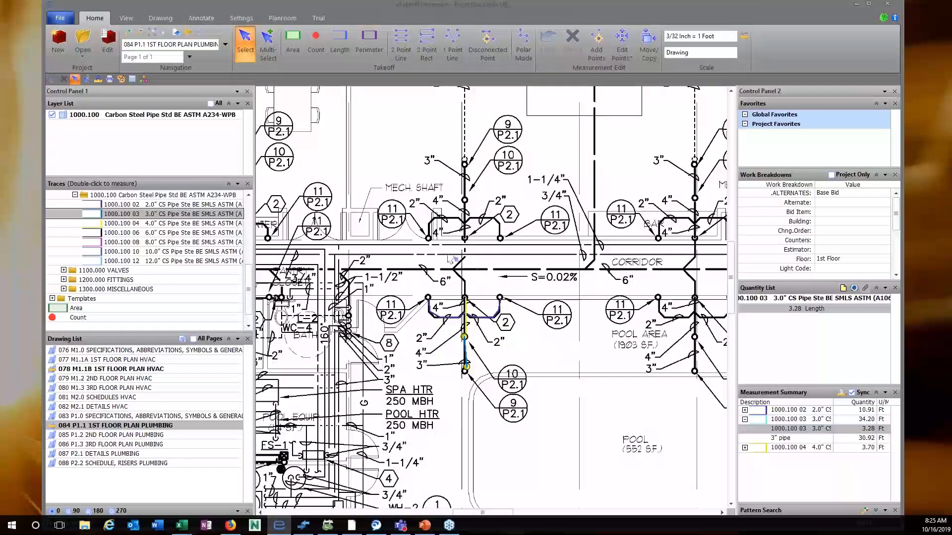
# At the upper mech shaft, trace the 2" run across the riser to the right branch (11.27 ft).
pyautogui.moveTo(435, 239); pyautogui.dragTo(362, 286)
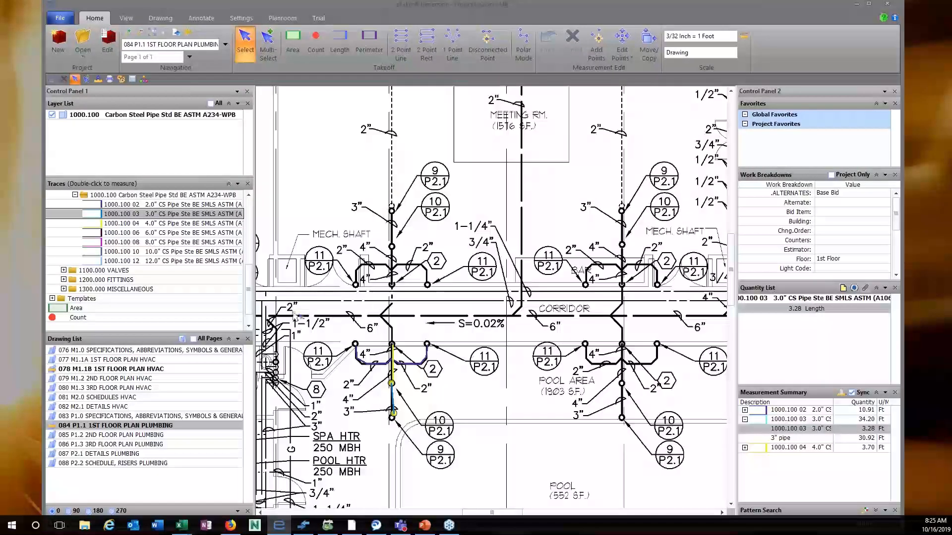
pyautogui.doubleClick(157, 204)
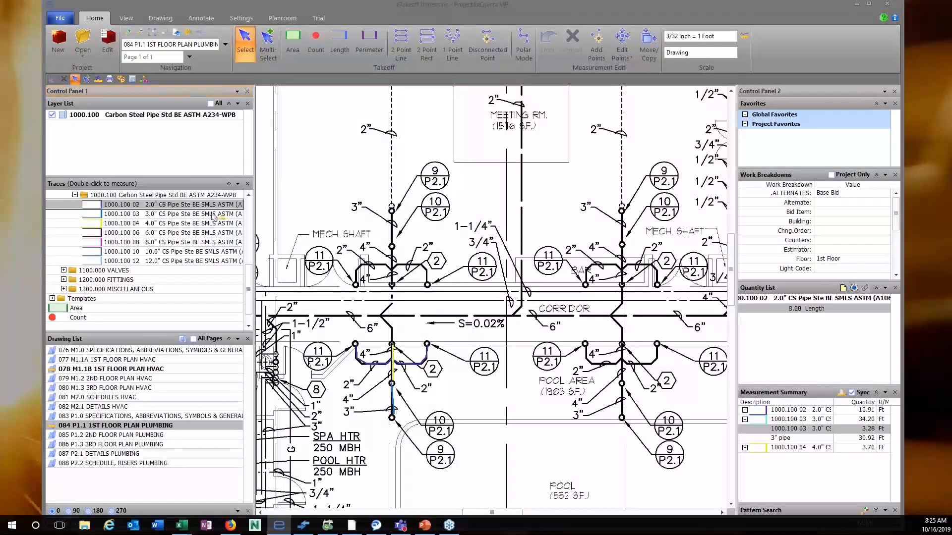
pyautogui.click(356, 284)
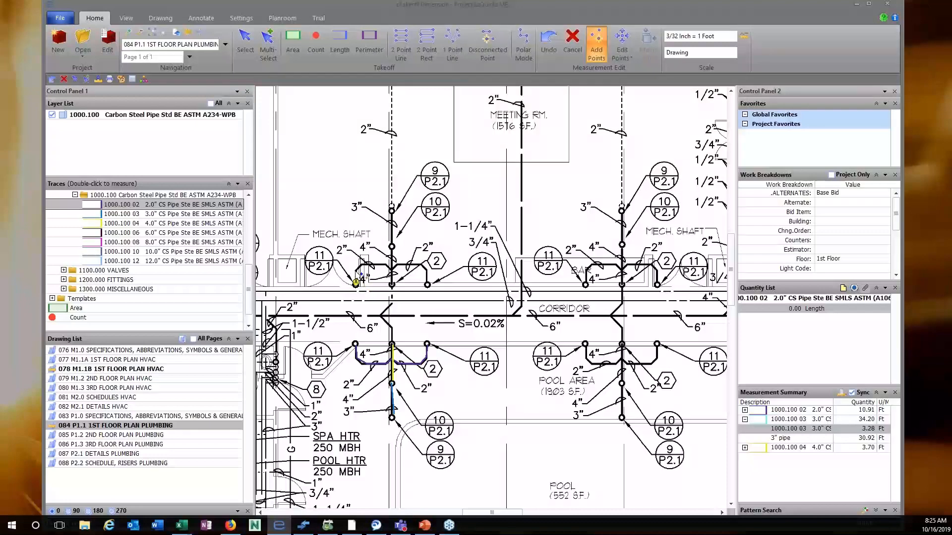
pyautogui.click(356, 270)
pyautogui.click(364, 265)
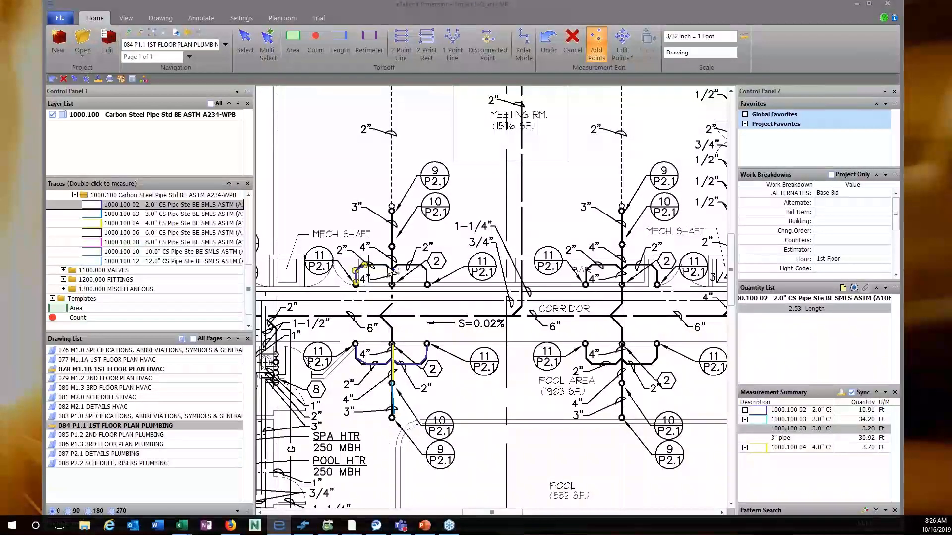
pyautogui.click(386, 265)
pyautogui.click(394, 271)
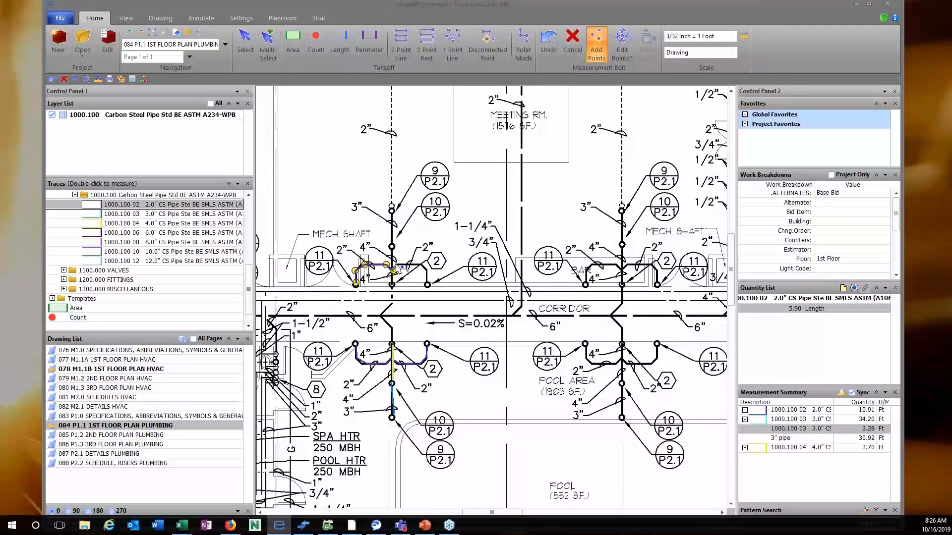
pyautogui.click(400, 265)
pyautogui.click(420, 267)
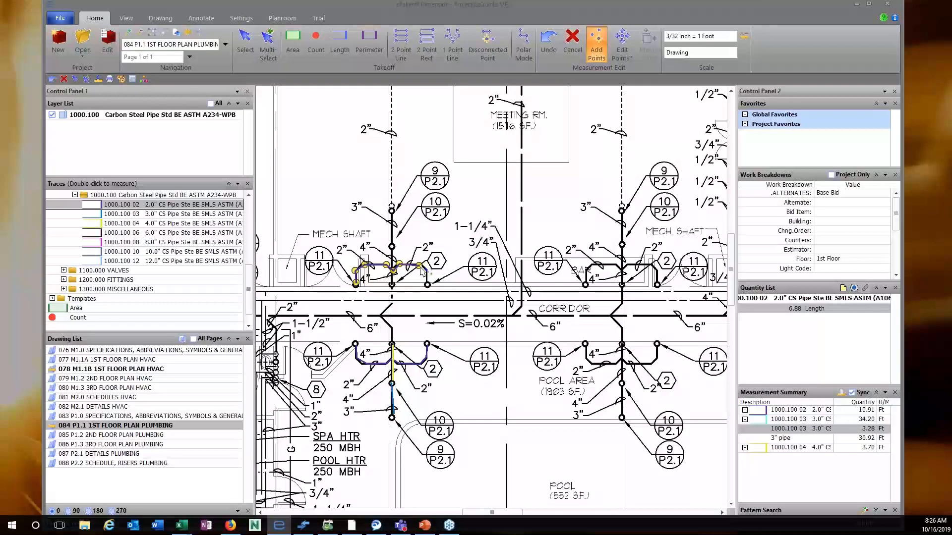
pyautogui.click(427, 284)
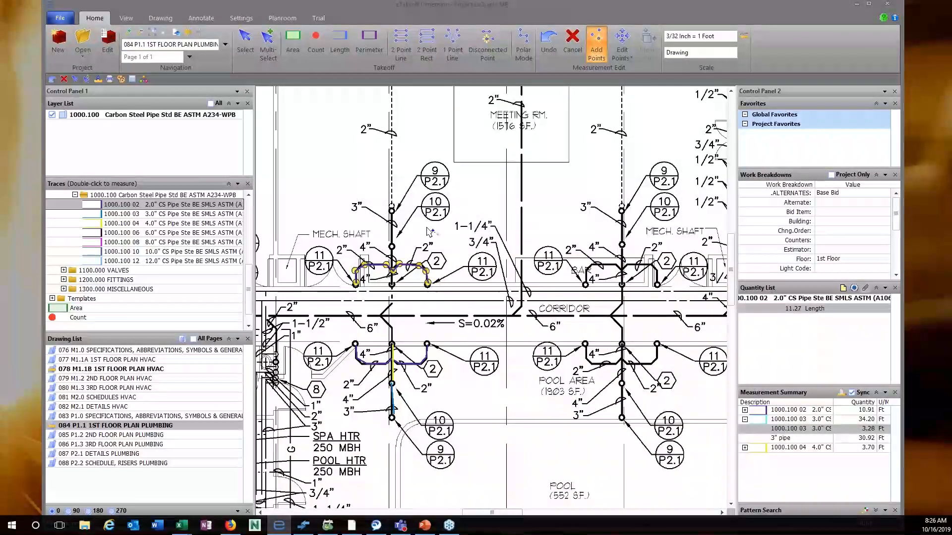
pyautogui.click(183, 216)
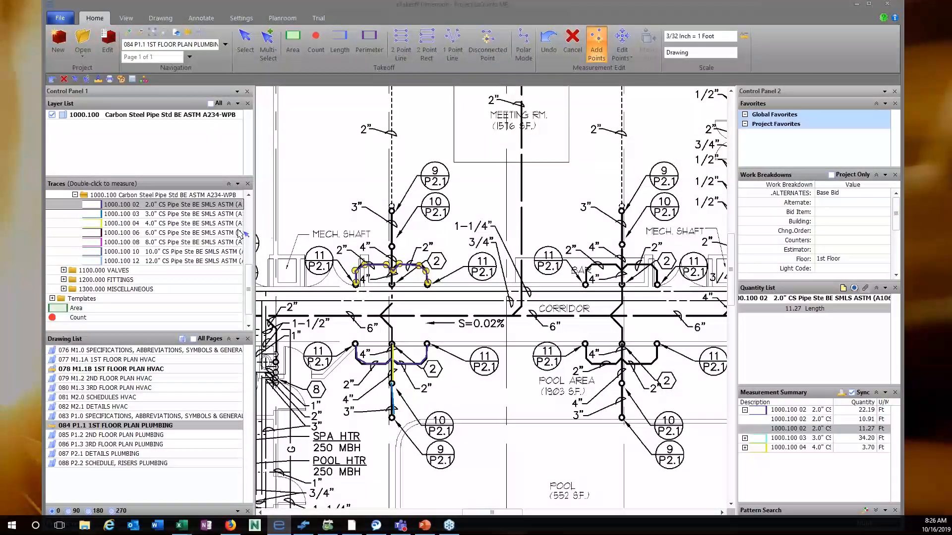
# Trace 2.66 ft of 3.0" pipe and 3.87 ft of 4.0" pipe down the riser.
pyautogui.doubleClick(182, 215)
pyautogui.click(395, 222)
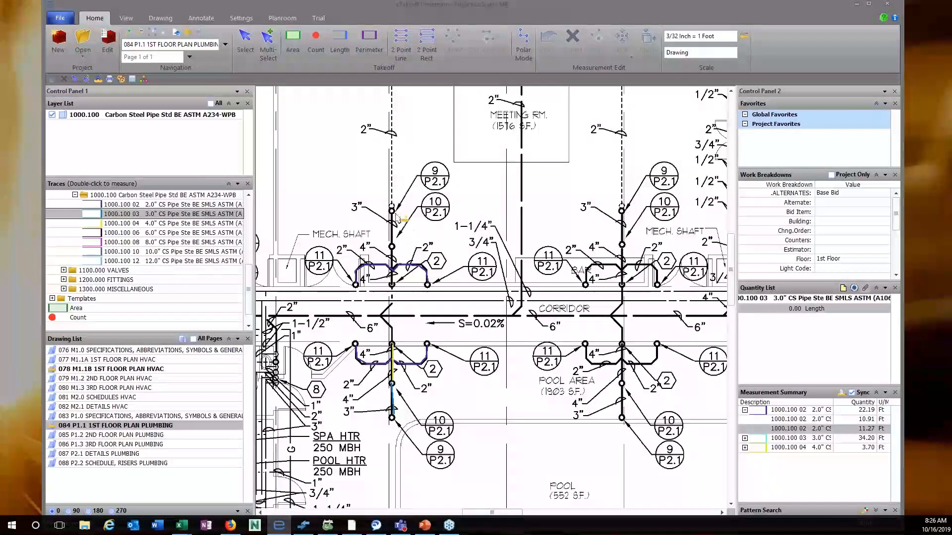
pyautogui.click(392, 245)
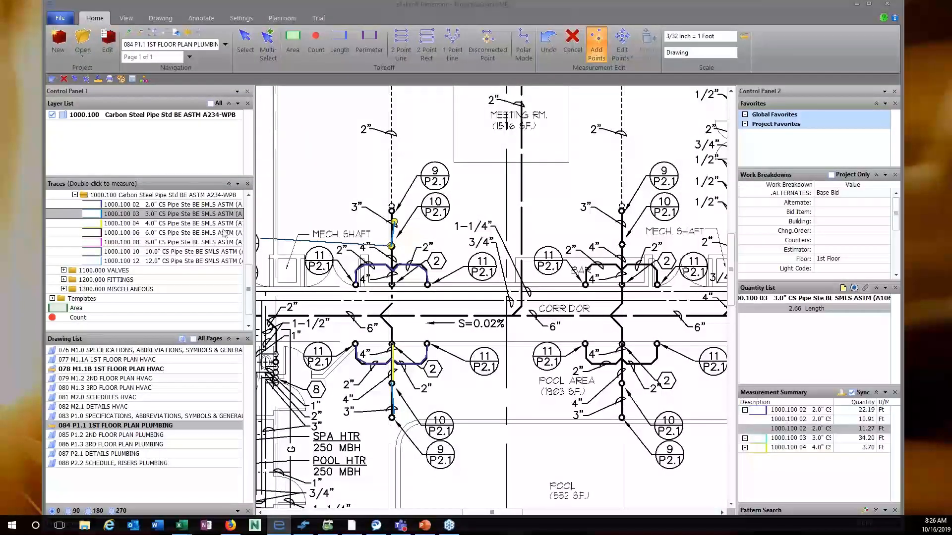
pyautogui.click(191, 223)
pyautogui.doubleClick(191, 223)
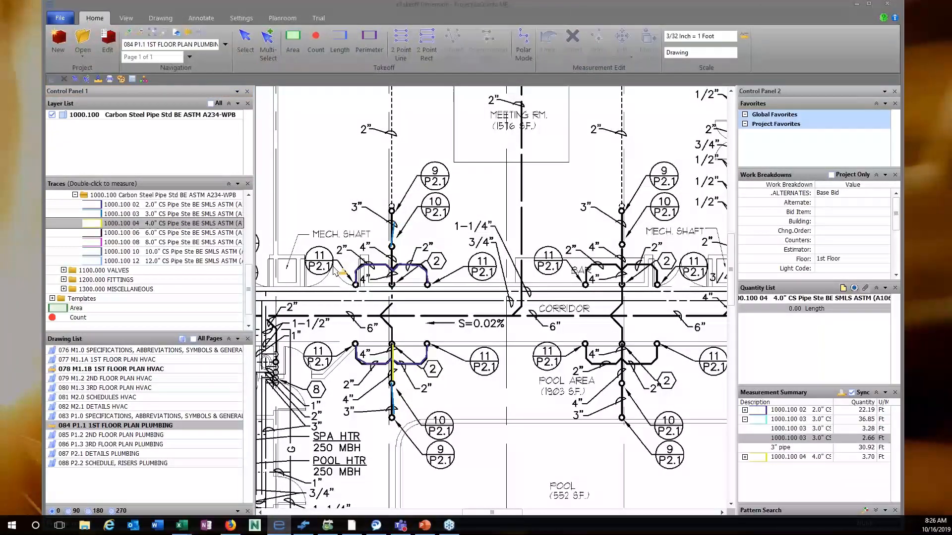
pyautogui.click(392, 247)
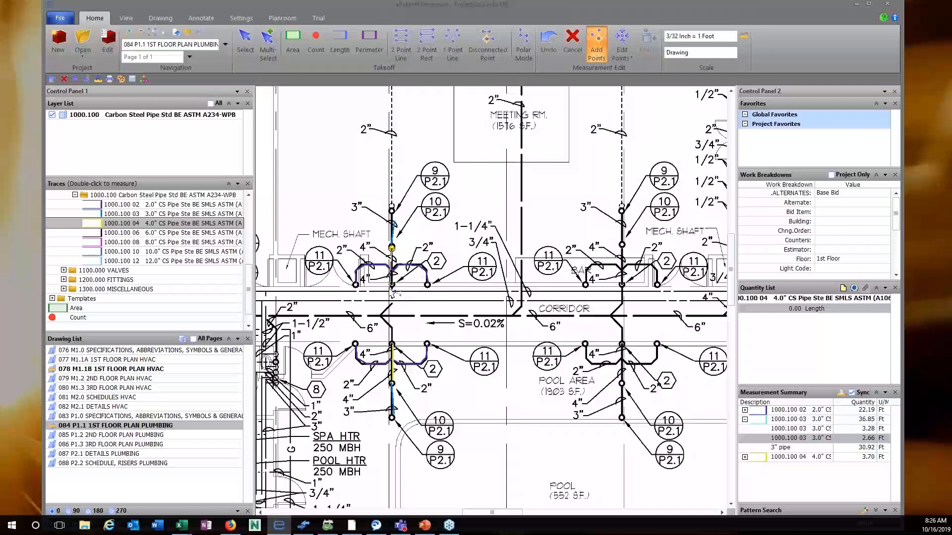
pyautogui.doubleClick(392, 285)
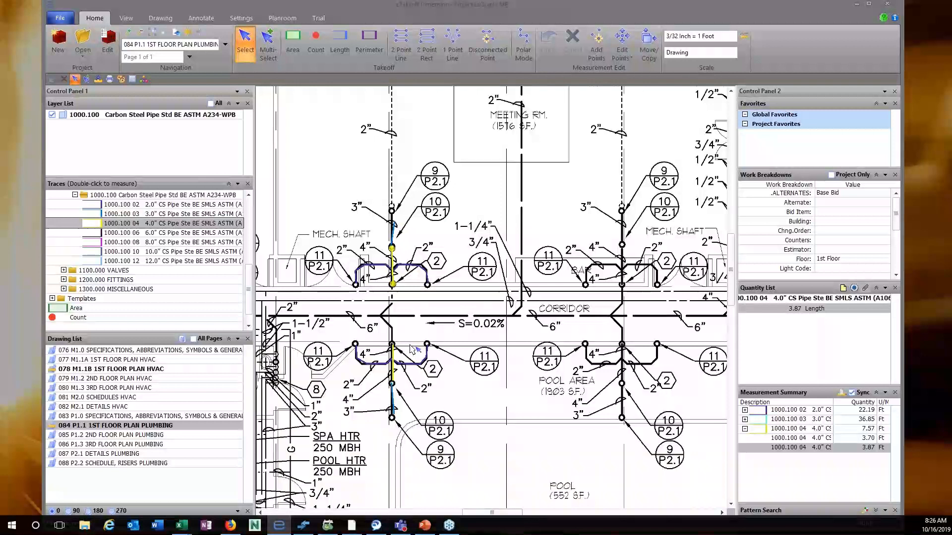
# Select the existing 3" pipe run on the plan and expand the valve traces group.
pyautogui.scroll(-2, 410, 350)
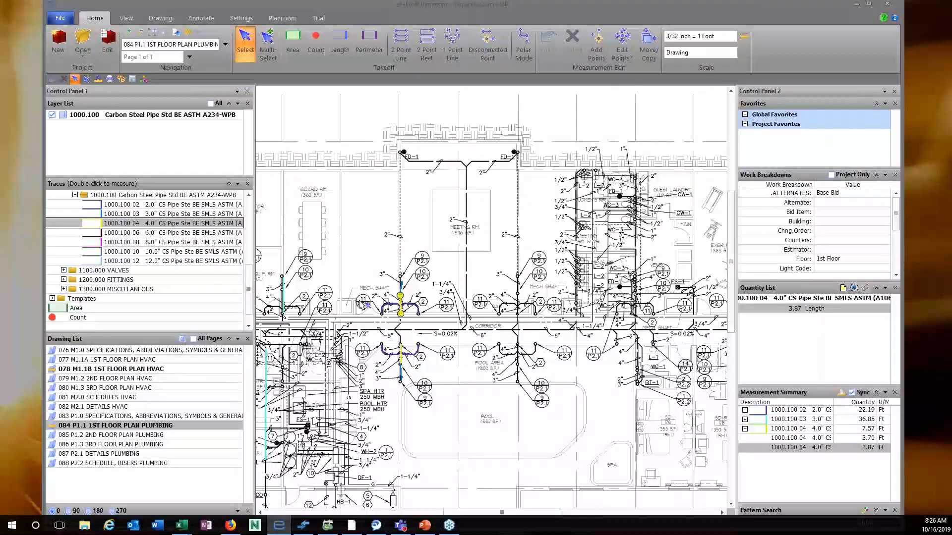
pyautogui.scroll(-2, 365, 304)
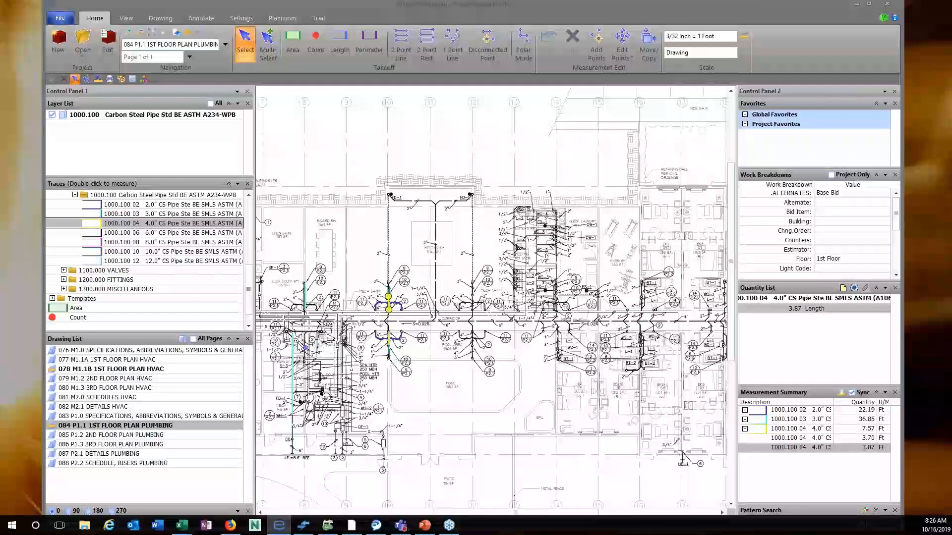
pyautogui.click(295, 362)
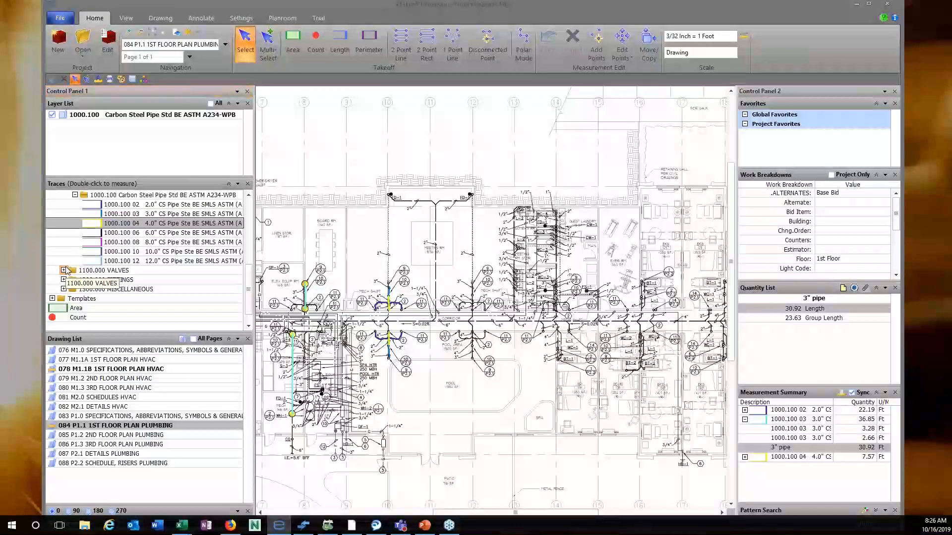
pyautogui.click(64, 270)
pyautogui.scroll(-1, 64, 270)
pyautogui.click(64, 270)
pyautogui.scroll(-1, 65, 271)
# Count four 3.0" gate valves on the upper and lower left and right branches, totalling 4.00 Ea.
pyautogui.doubleClick(75, 232)
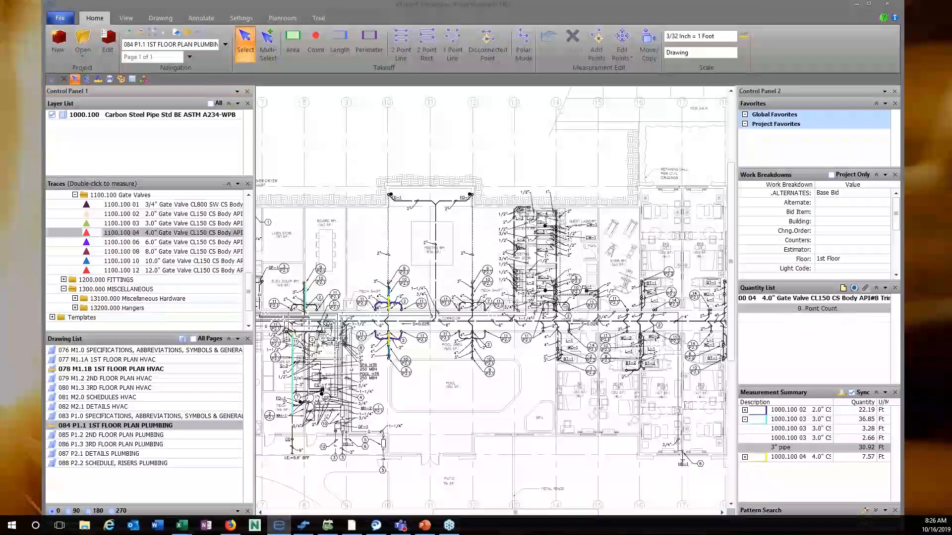
pyautogui.doubleClick(157, 224)
pyautogui.scroll(5, 419, 283)
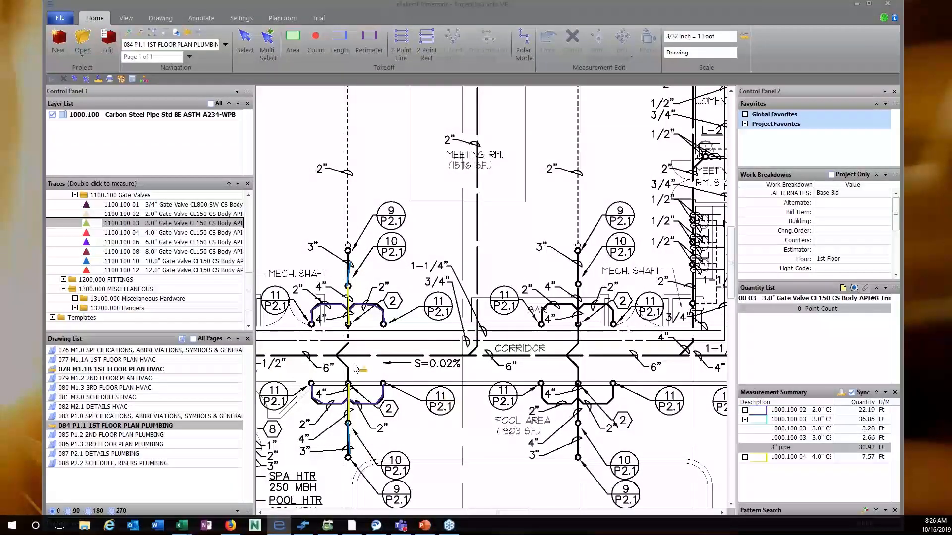
pyautogui.click(381, 383)
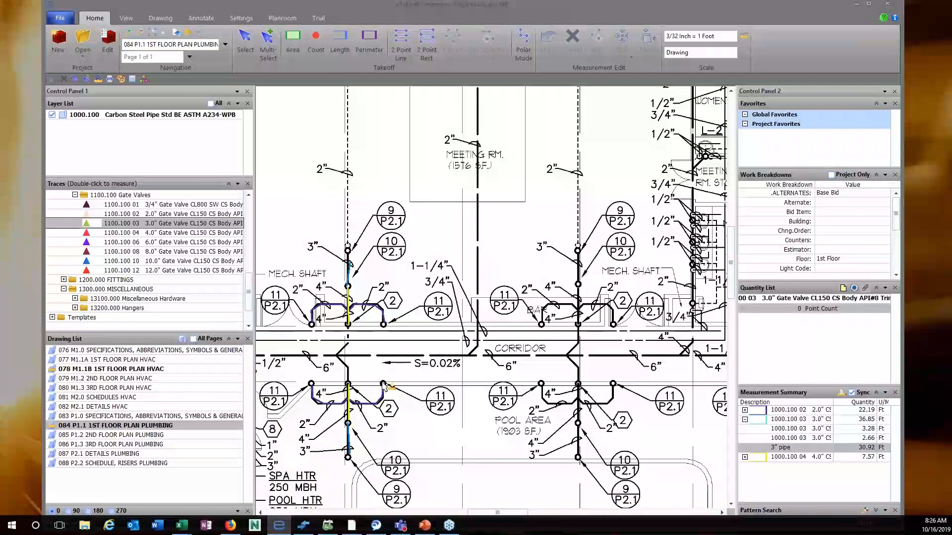
pyautogui.click(311, 382)
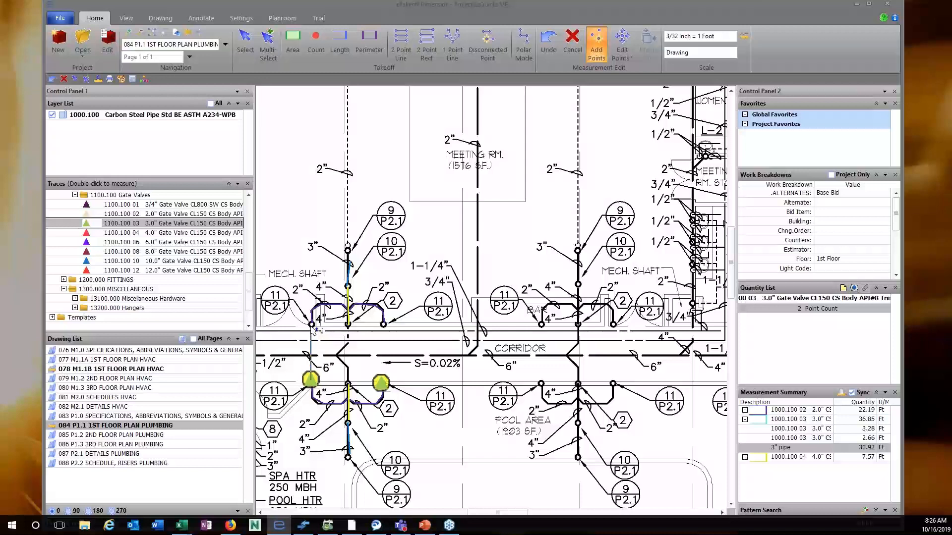
pyautogui.click(310, 326)
pyautogui.click(384, 326)
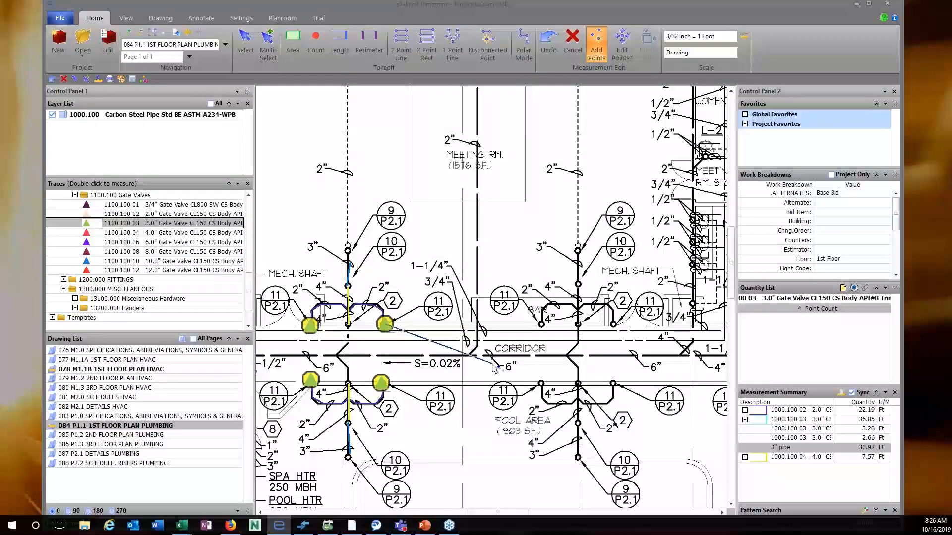
pyautogui.press('Escape')
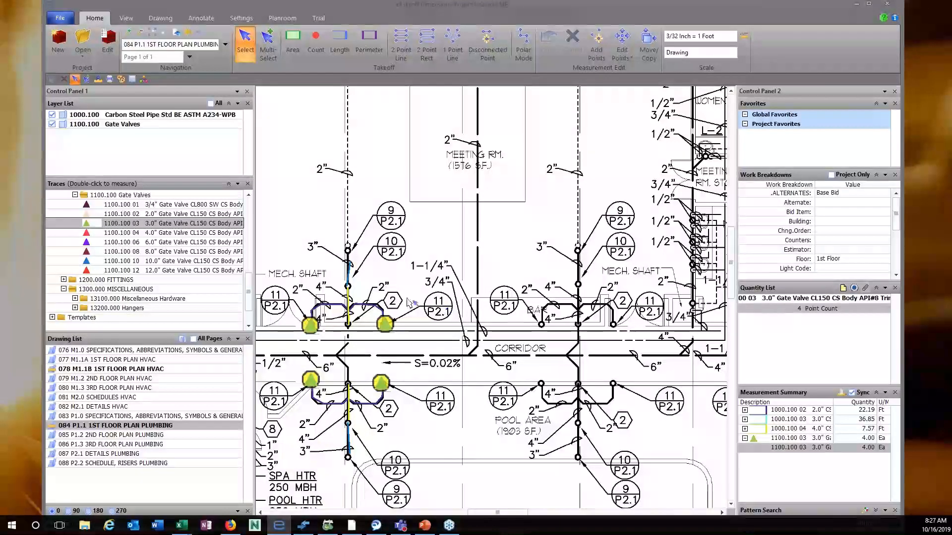
pyautogui.moveTo(250, 297); pyautogui.dragTo(257, 264)
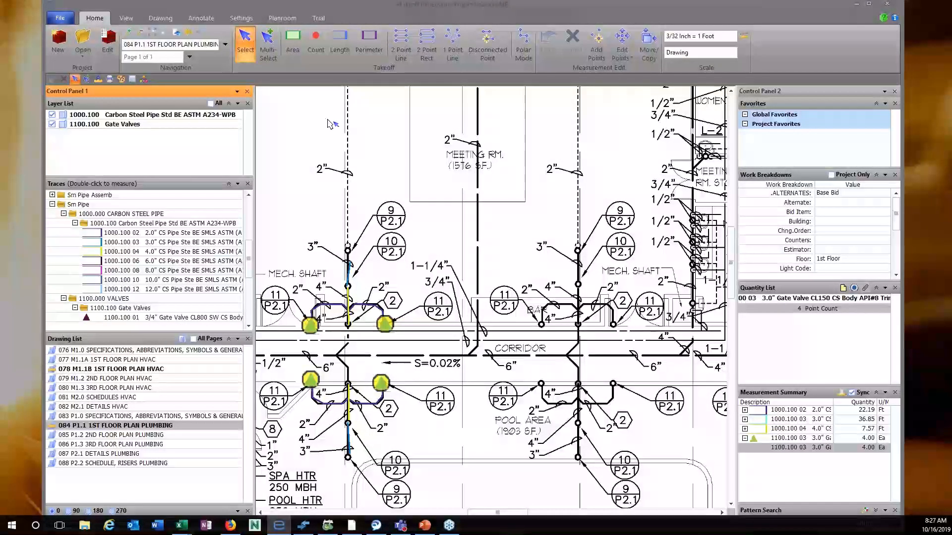
pyautogui.scroll(-8, 357, 273)
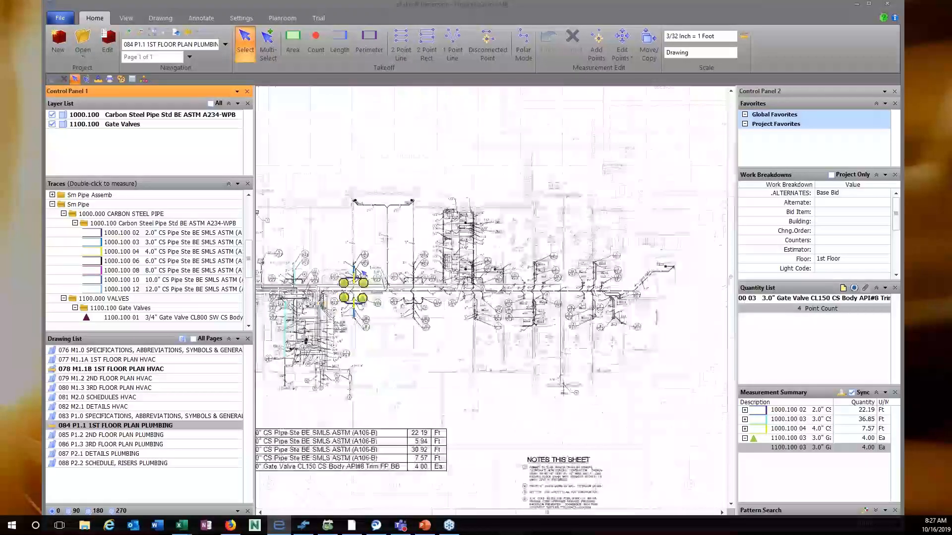
# Deselect the counted valves and start eTakeoff Bridge from the View tab.
pyautogui.click(336, 133)
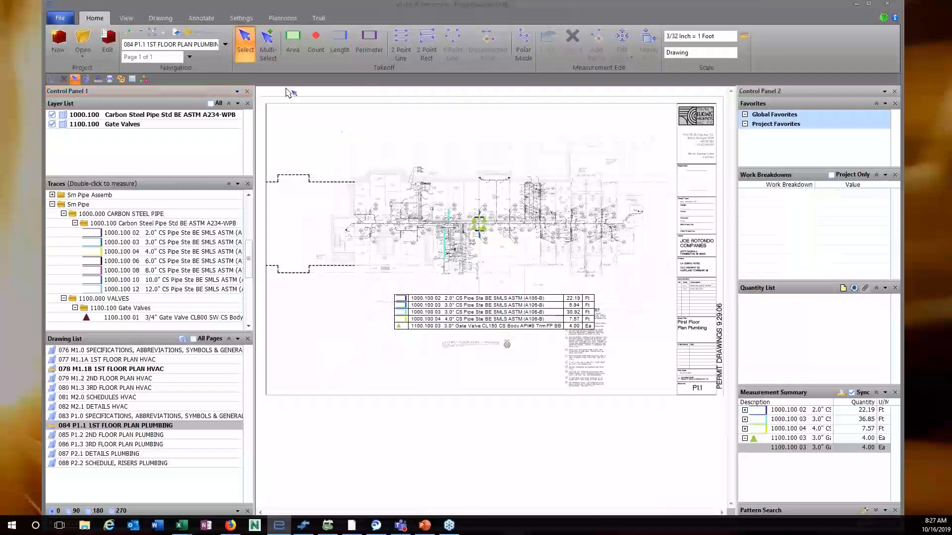
pyautogui.click(127, 18)
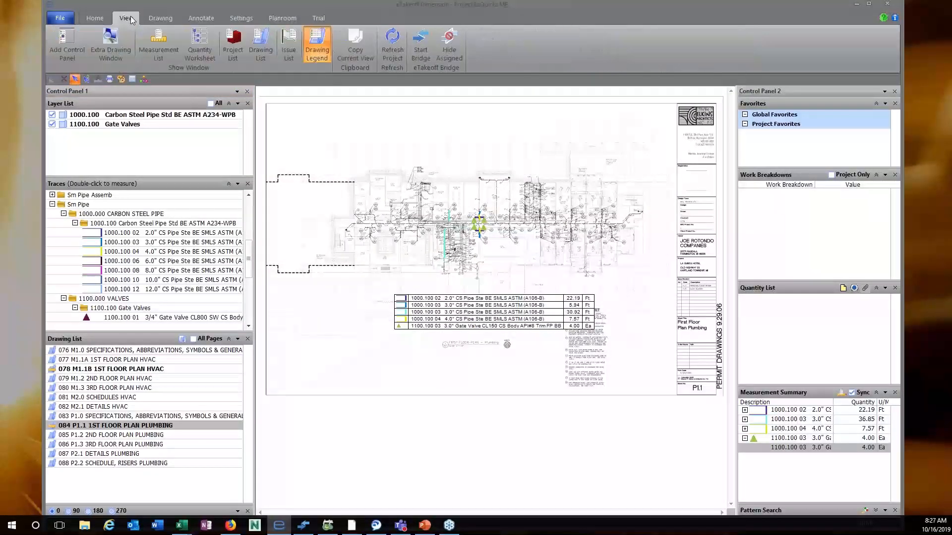
pyautogui.click(425, 44)
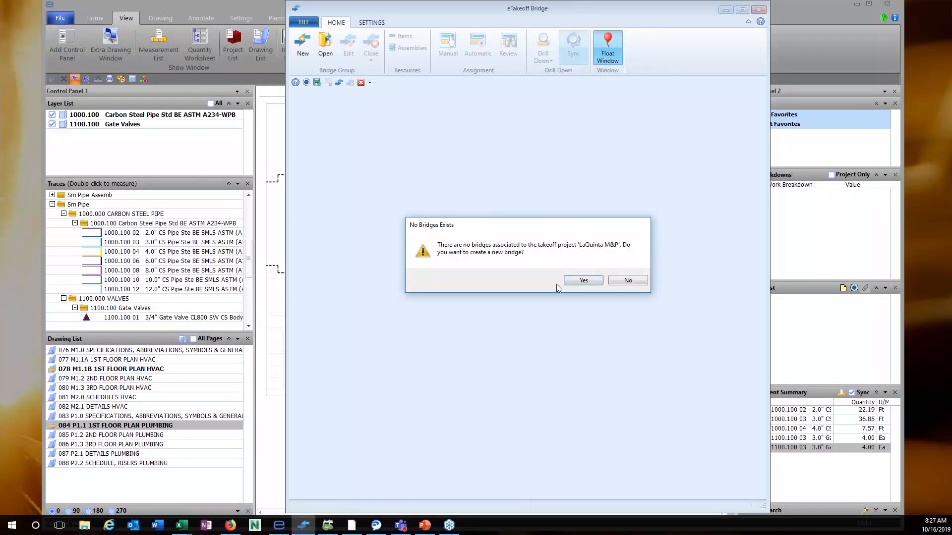
# Agree to create a new bridge, choose the Sm Pipe assignment history catalog, and add a new estimate.
pyautogui.click(584, 280)
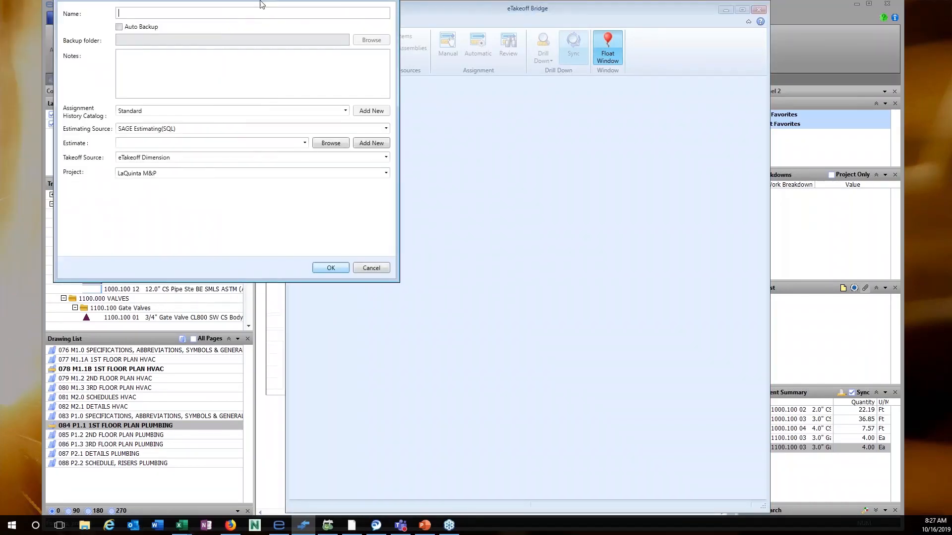
pyautogui.moveTo(206, 4); pyautogui.dragTo(456, 125)
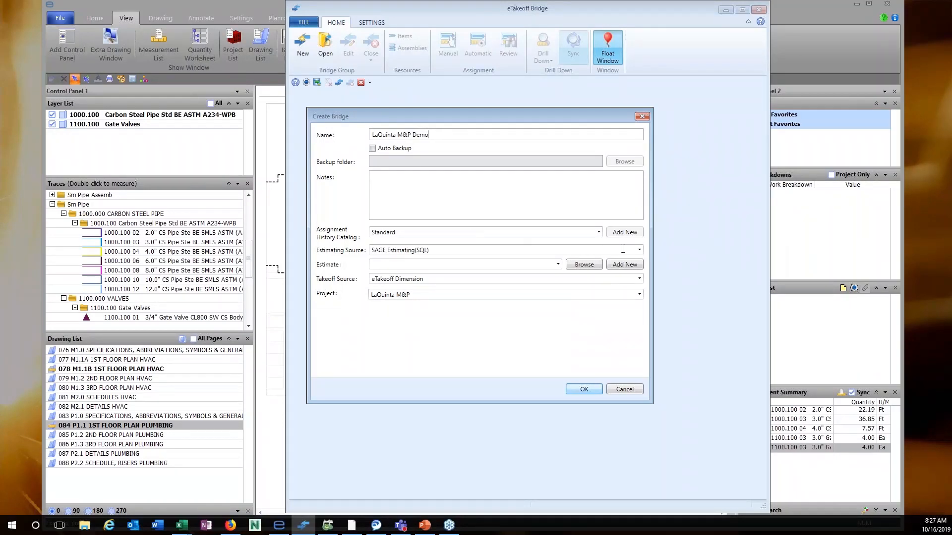
pyautogui.click(599, 232)
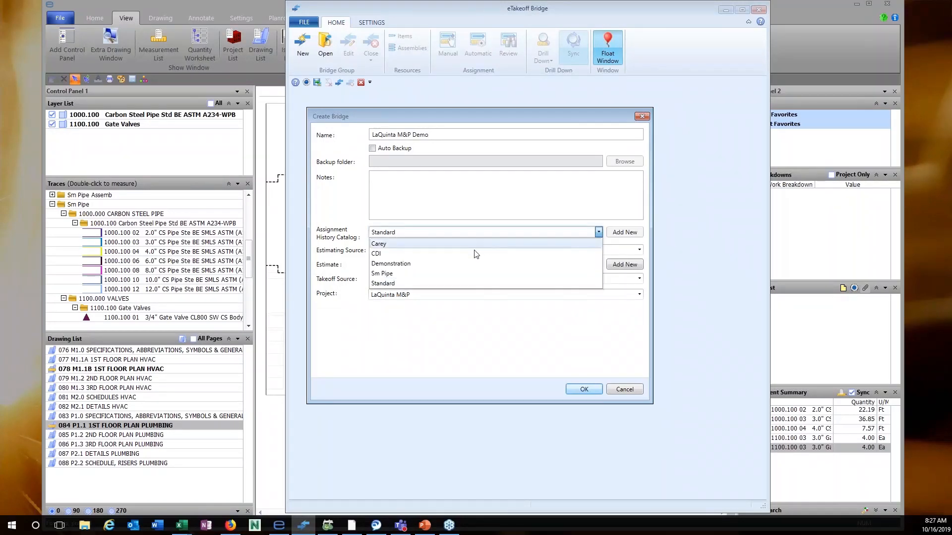
pyautogui.click(415, 274)
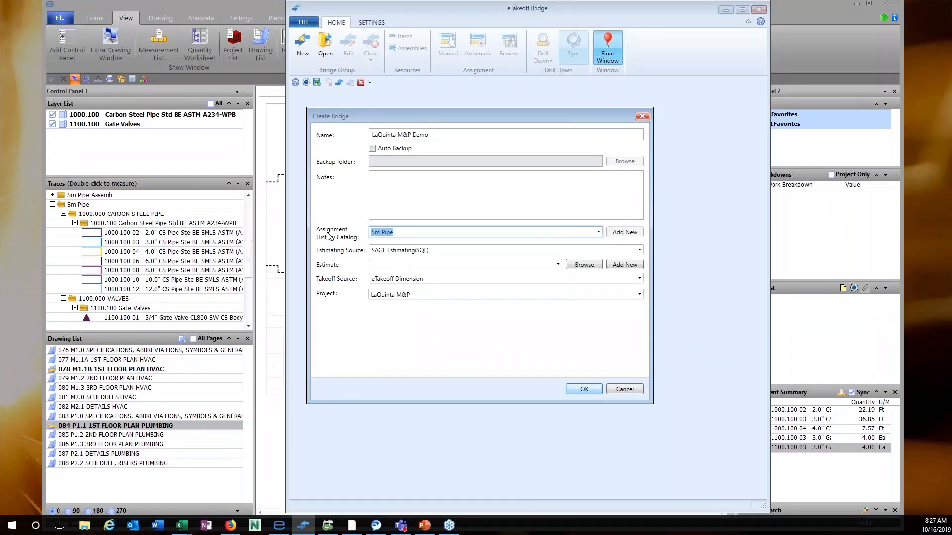
pyautogui.click(620, 267)
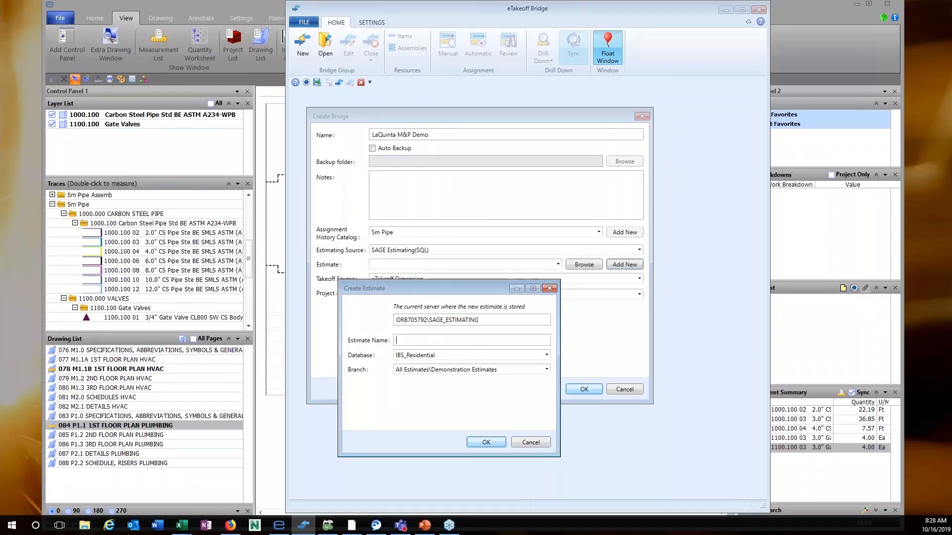
# Create the 'LaQuintaM&P Demo' estimate in the Sm_Piping database and confirm the new bridge.
pyautogui.write('aQuintaM&P Demo')
pyautogui.click(546, 355)
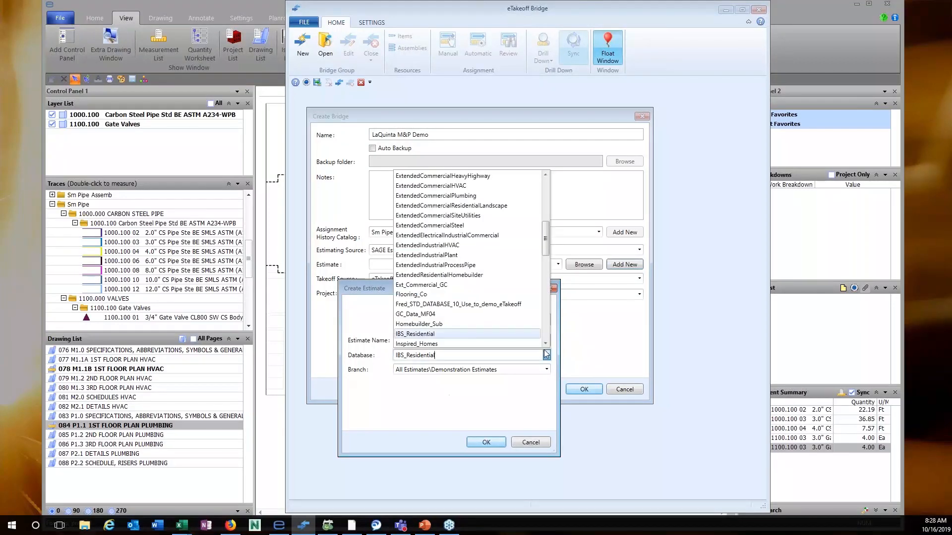
pyautogui.scroll(-1, 539, 329)
pyautogui.moveTo(546, 237); pyautogui.dragTo(459, 322)
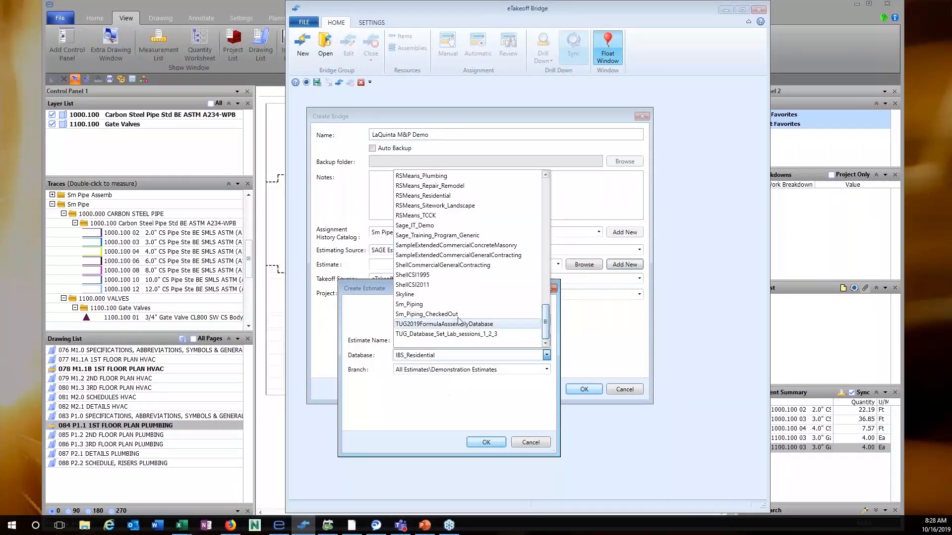
pyautogui.click(493, 443)
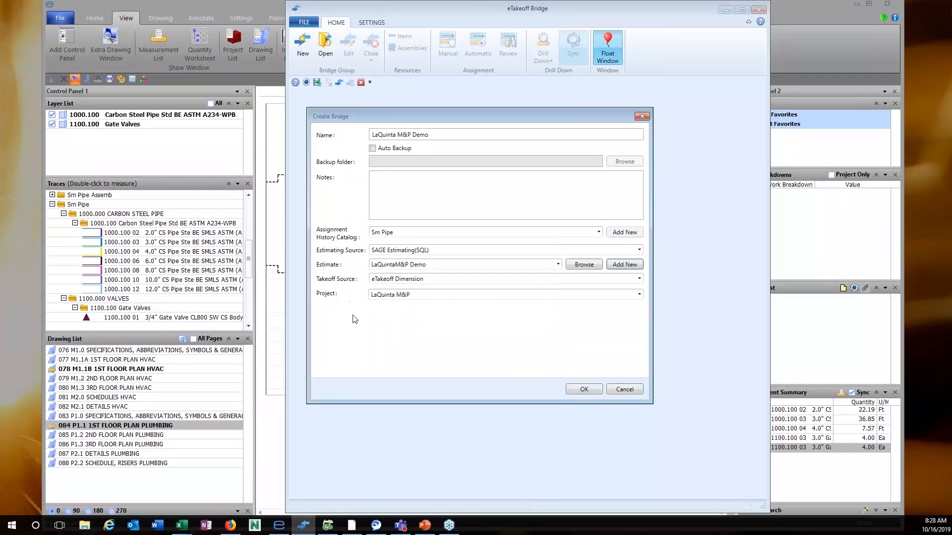
pyautogui.click(585, 390)
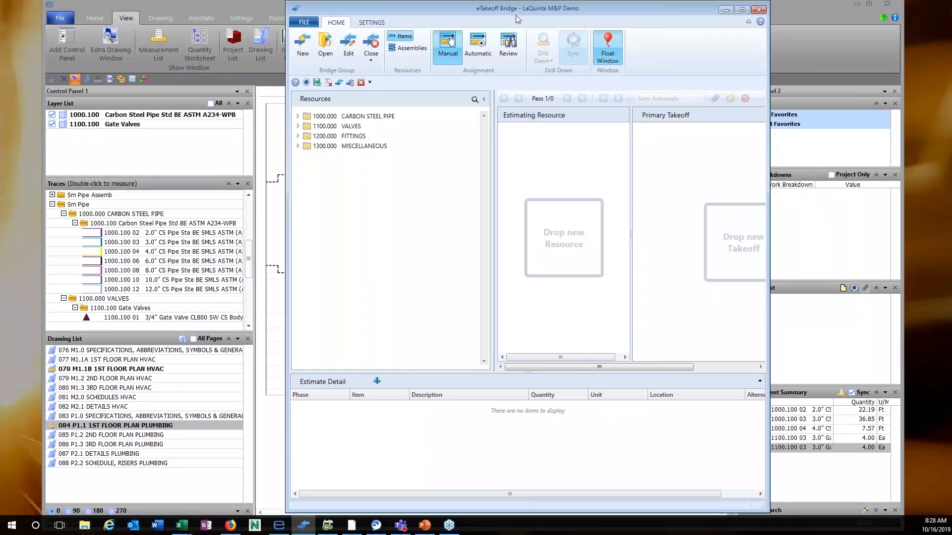
pyautogui.moveTo(516, 9); pyautogui.dragTo(421, 11)
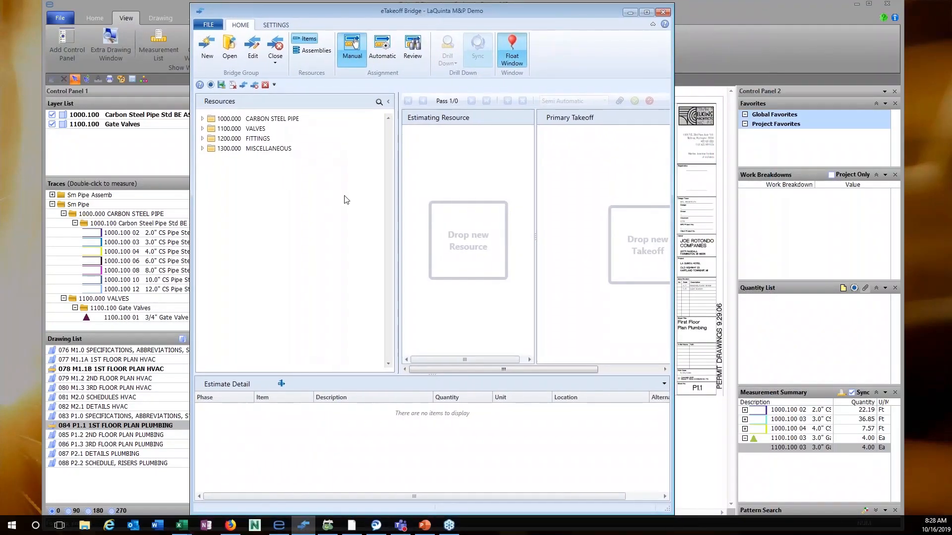
pyautogui.click(202, 119)
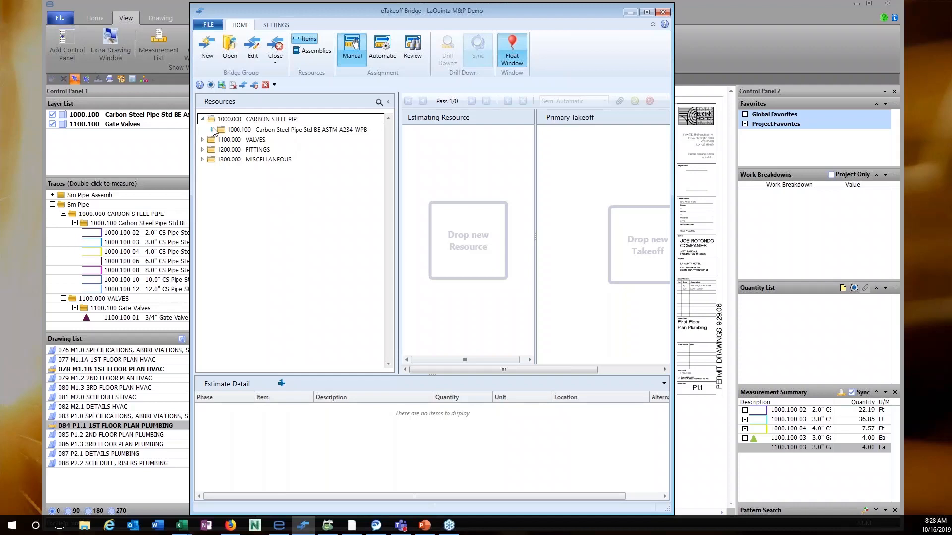
pyautogui.click(212, 130)
pyautogui.click(265, 143)
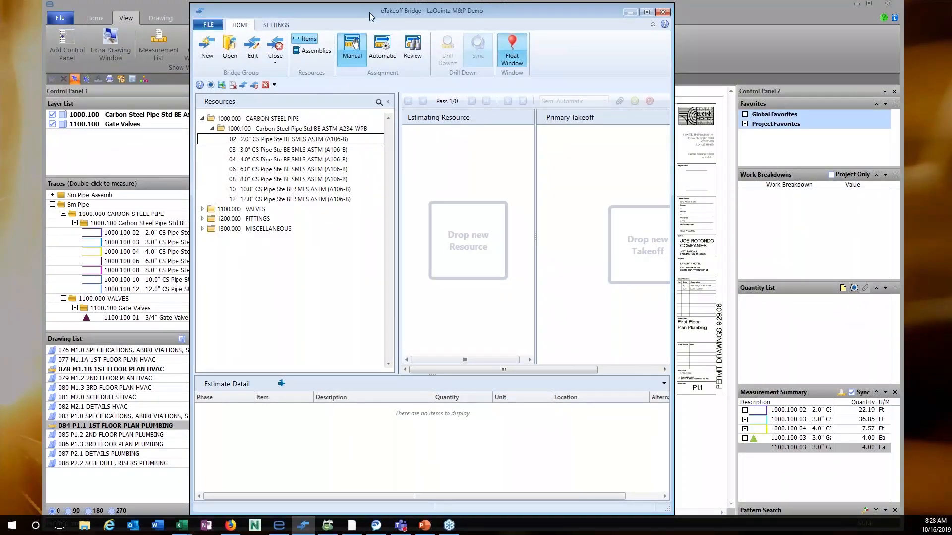
pyautogui.moveTo(370, 13); pyautogui.dragTo(431, 24)
pyautogui.click(375, 60)
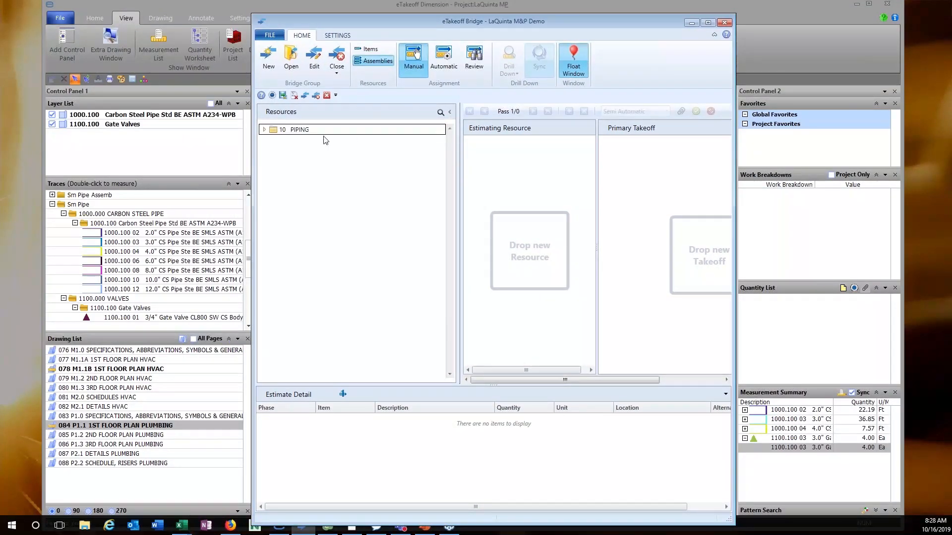
pyautogui.click(266, 131)
pyautogui.click(280, 142)
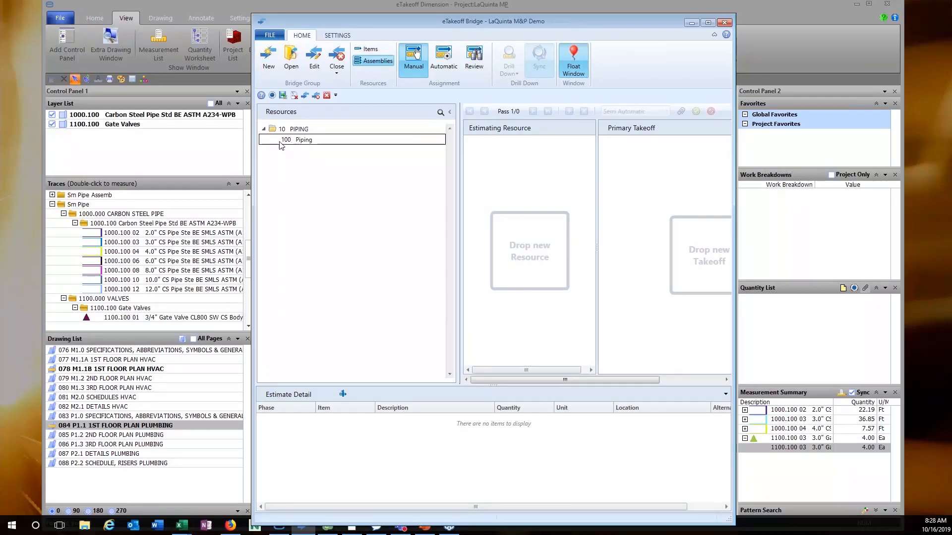
pyautogui.doubleClick(291, 141)
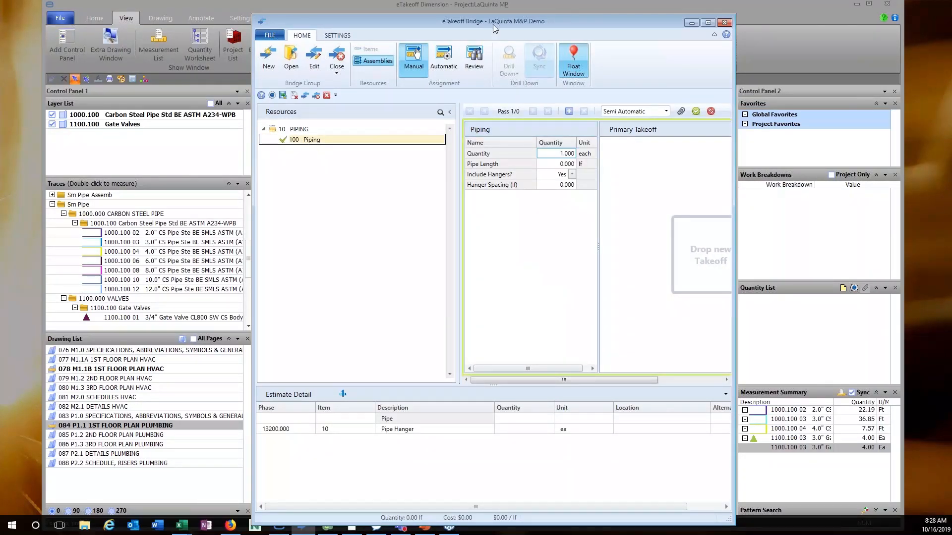
pyautogui.moveTo(492, 25); pyautogui.dragTo(452, 15)
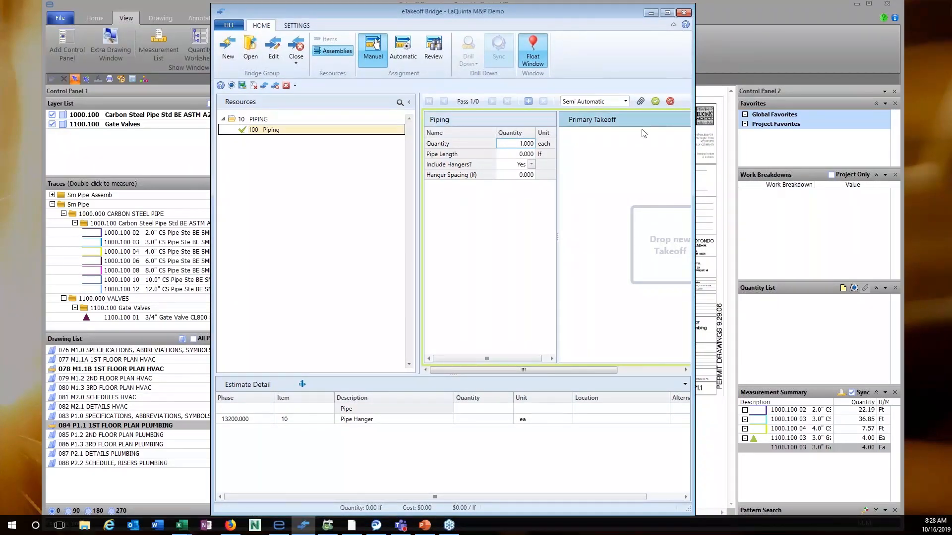
pyautogui.click(669, 101)
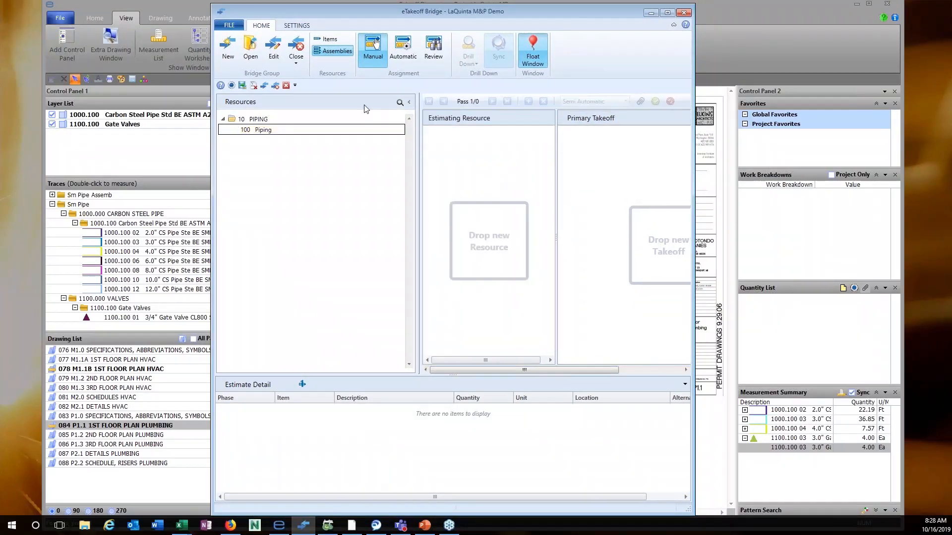
pyautogui.click(328, 39)
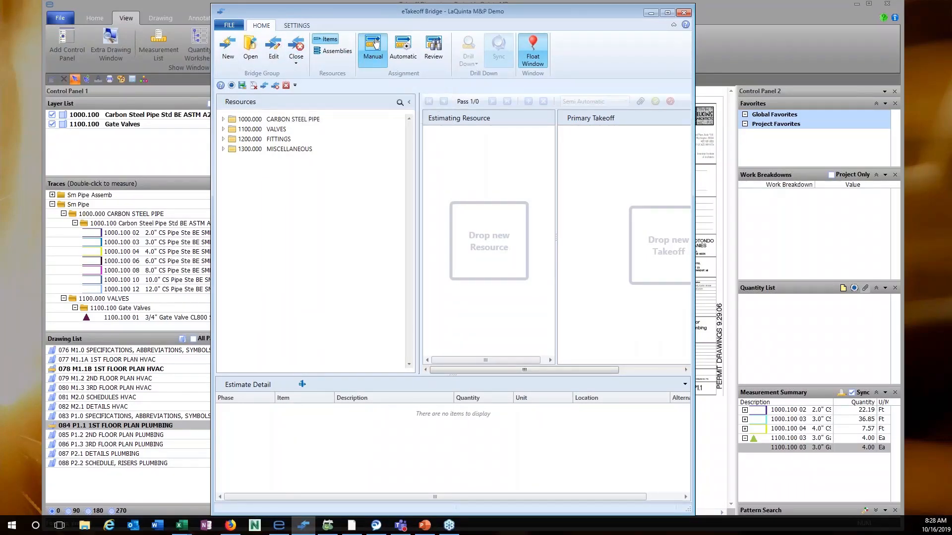
pyautogui.moveTo(335, 19); pyautogui.dragTo(547, 18)
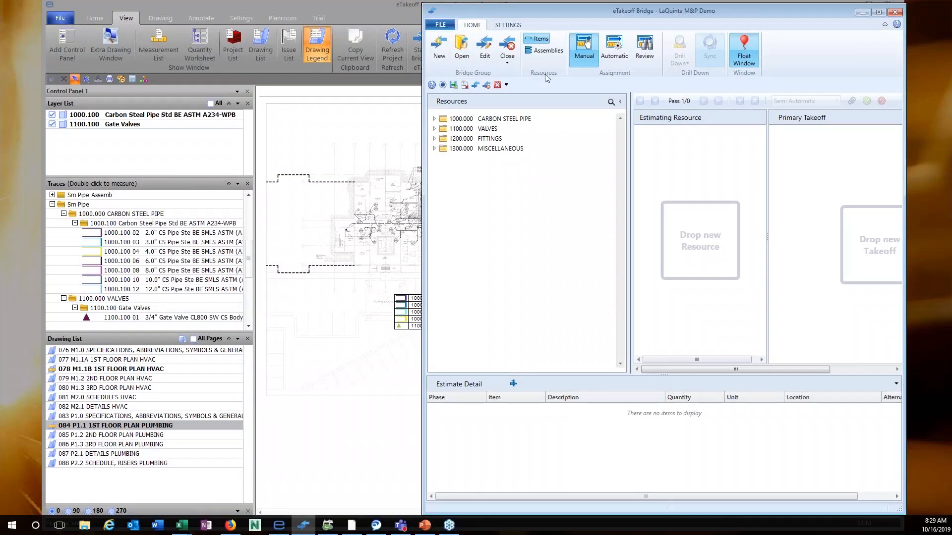
# Select the gate valve takeoff on the drawing and expand the 1100.000 VALVES resource group.
pyautogui.moveTo(570, 16); pyautogui.dragTo(470, 10)
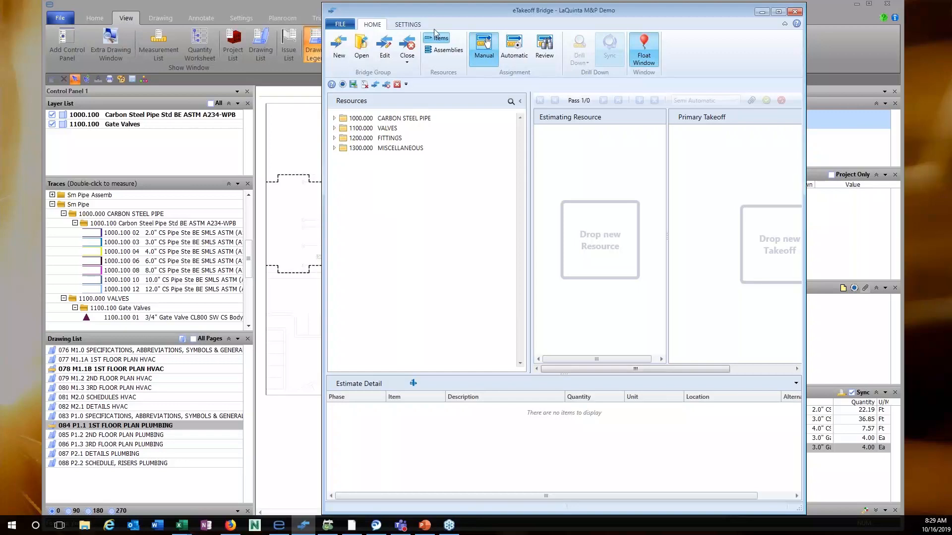
pyautogui.moveTo(456, 14)
pyautogui.mouseDown()
pyautogui.moveTo(650, 97)
pyautogui.moveTo(52, 179)
pyautogui.moveTo(64, 84)
pyautogui.moveTo(542, 122)
pyautogui.moveTo(621, 71)
pyautogui.moveTo(606, 43)
pyautogui.mouseUp()
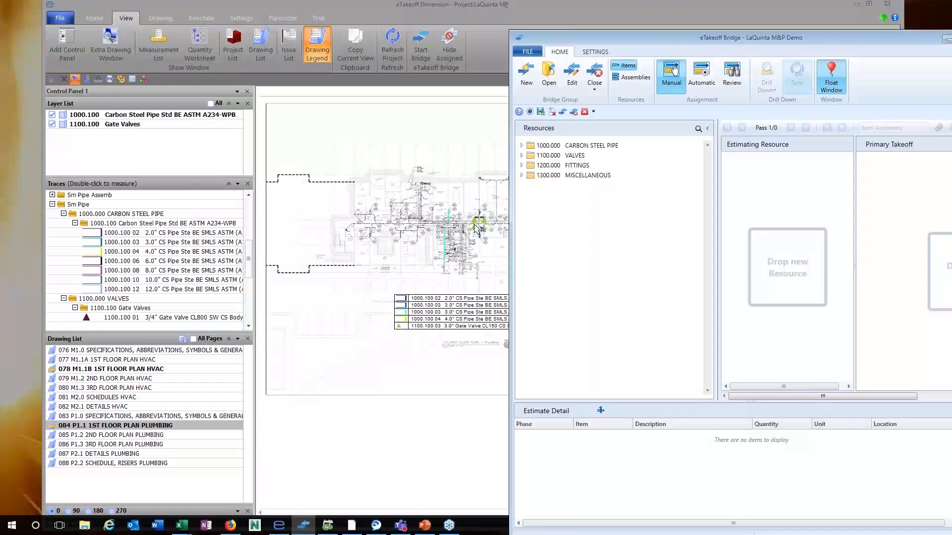
pyautogui.click(477, 226)
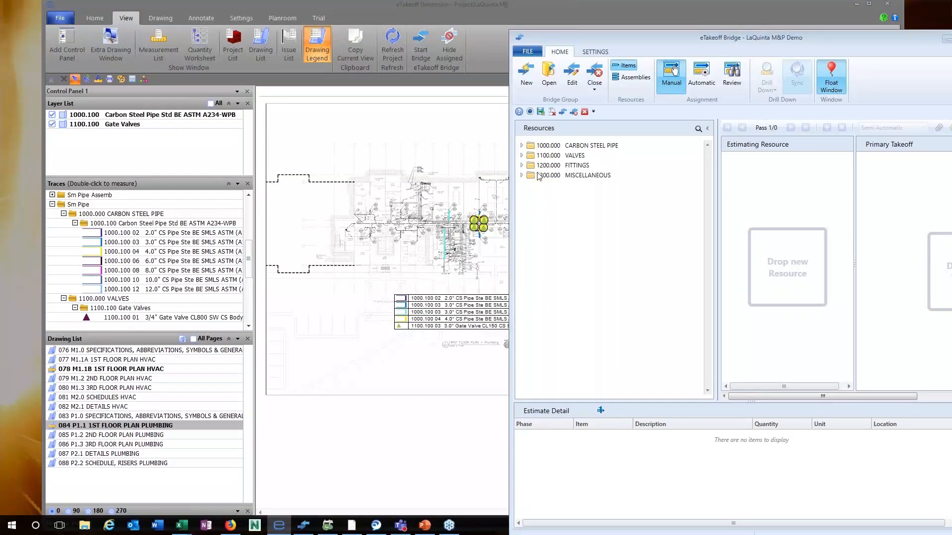
pyautogui.click(523, 156)
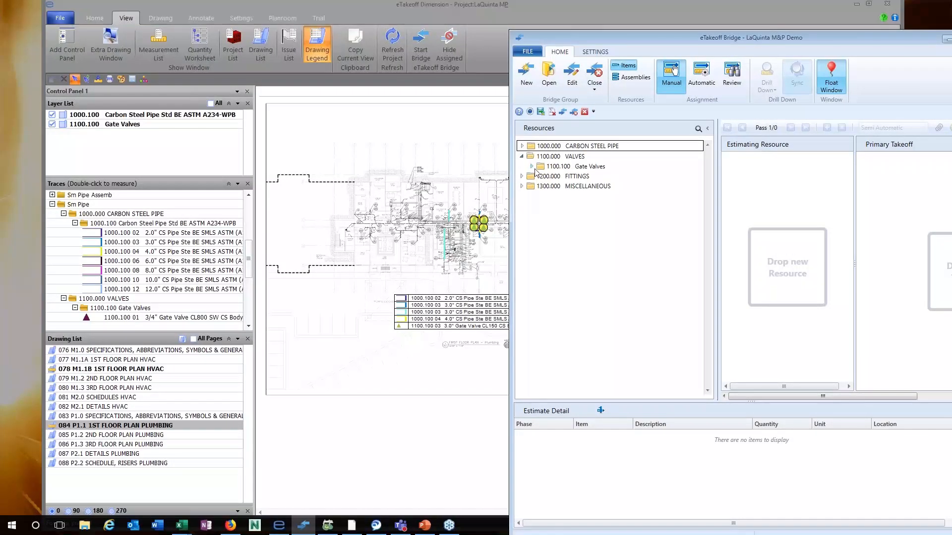
# Assign the 3.0" Gate Valve CL150 item to the four-valve takeoff.
pyautogui.click(532, 167)
pyautogui.moveTo(550, 188)
pyautogui.mouseDown()
pyautogui.moveTo(530, 226)
pyautogui.moveTo(485, 226)
pyautogui.moveTo(566, 196)
pyautogui.mouseUp()
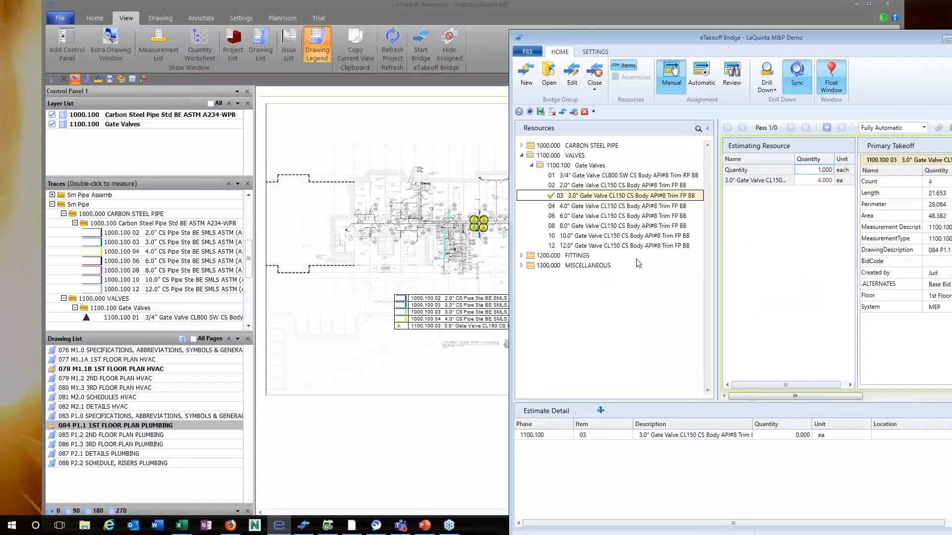
pyautogui.moveTo(726, 44); pyautogui.dragTo(470, 29)
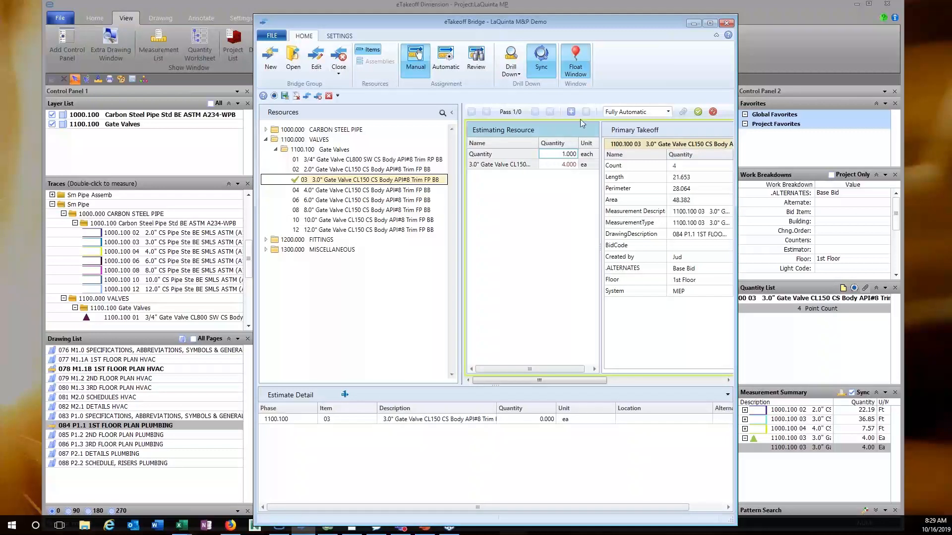
pyautogui.moveTo(566, 19); pyautogui.dragTo(541, 13)
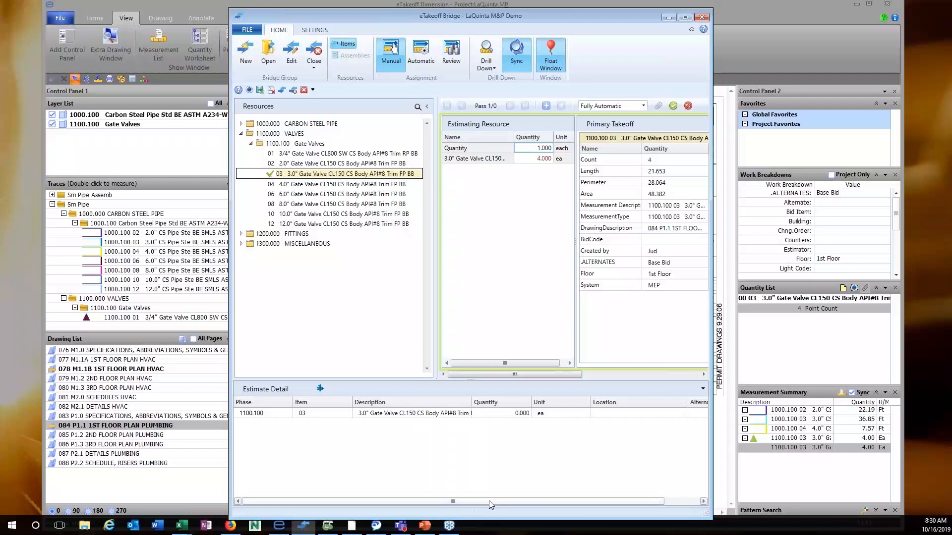
pyautogui.moveTo(489, 500); pyautogui.dragTo(562, 503)
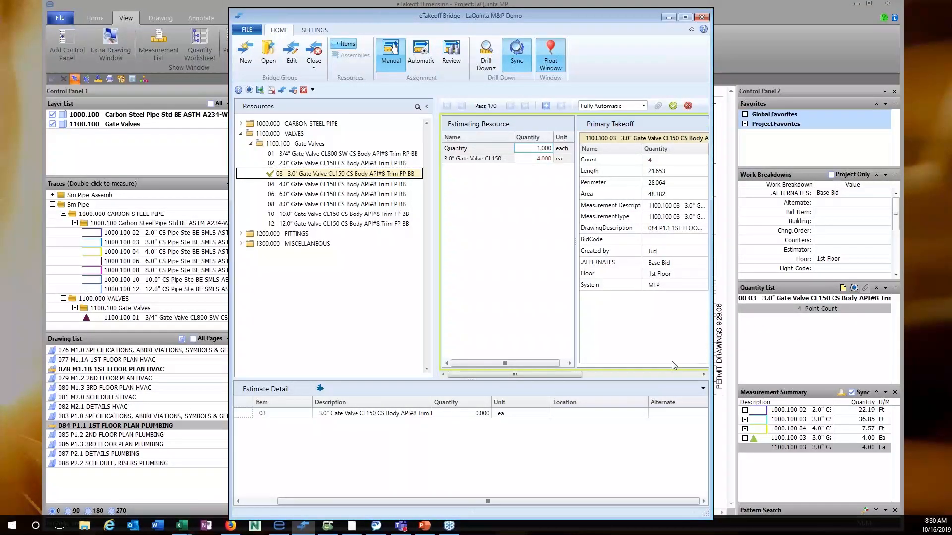
# Set the line's location to 1st Floor, apply the count of 4, and commit the assignment.
pyautogui.moveTo(587, 272); pyautogui.dragTo(575, 411)
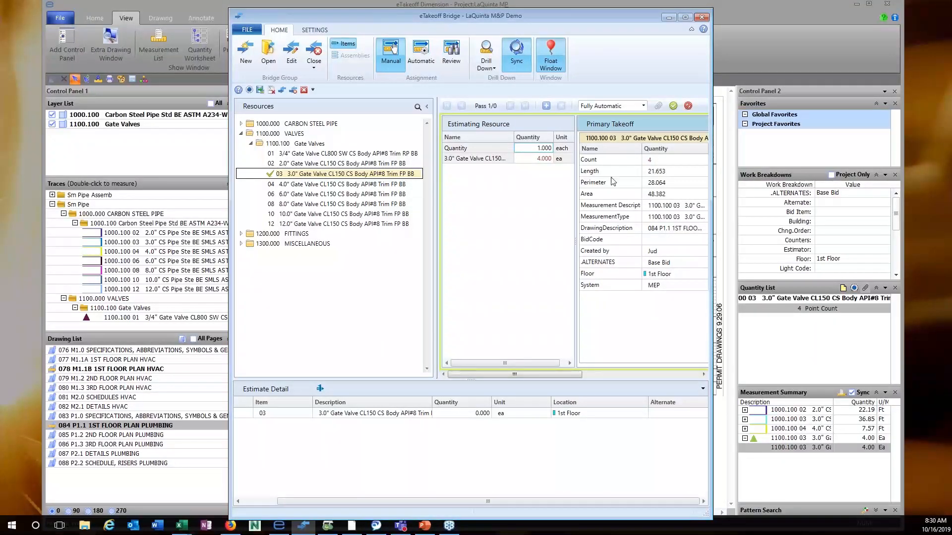
pyautogui.moveTo(568, 15); pyautogui.dragTo(594, 12)
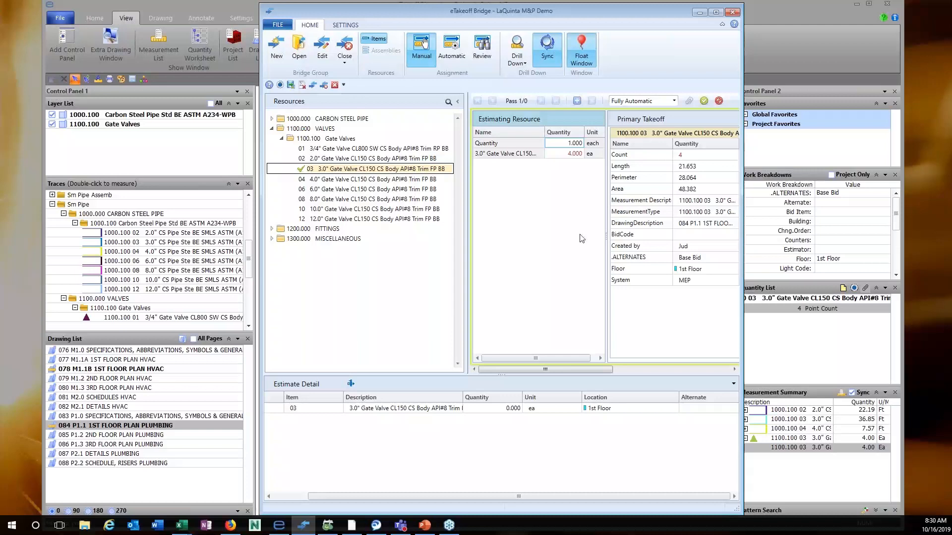
pyautogui.click(577, 101)
pyautogui.click(704, 101)
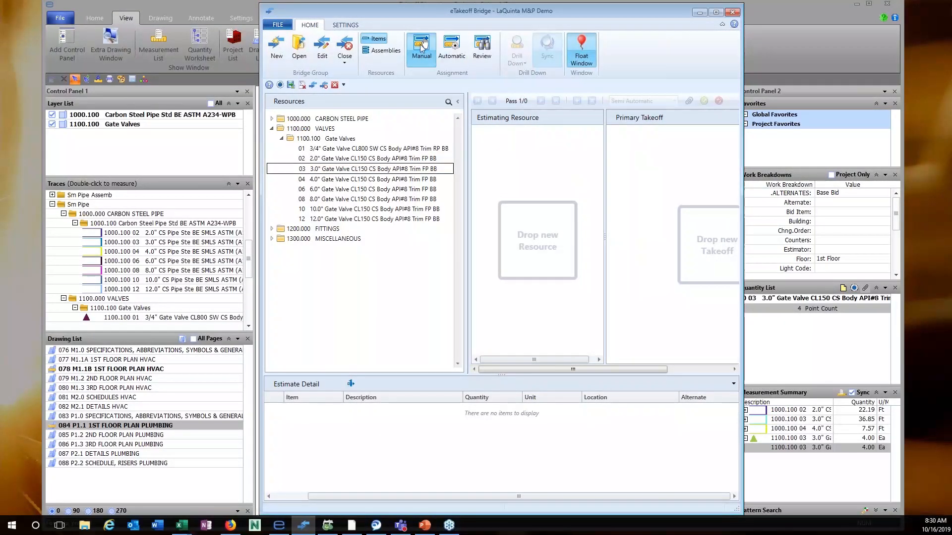
# Auto-assign all seven pipe measurements and acknowledge the '7 measurement(s) added' message.
pyautogui.click(455, 46)
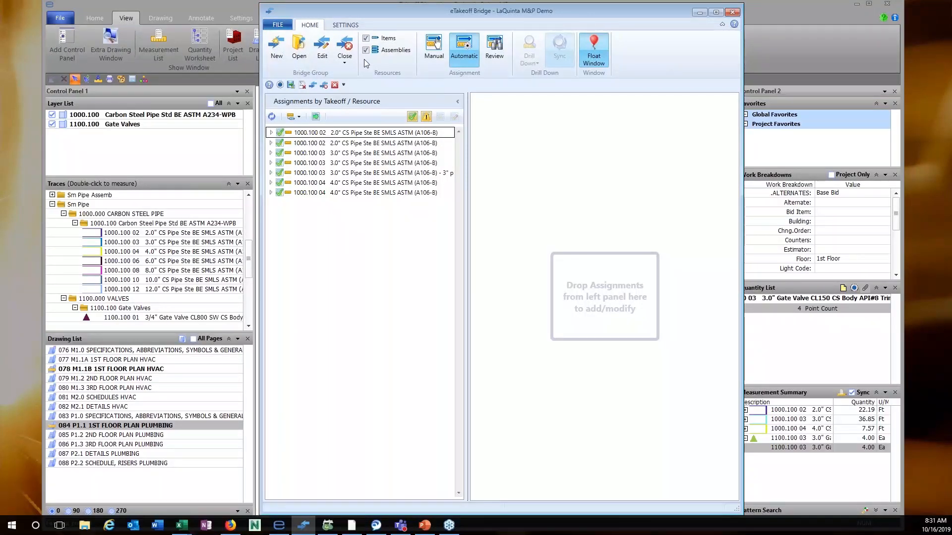
pyautogui.click(315, 117)
pyautogui.click(559, 283)
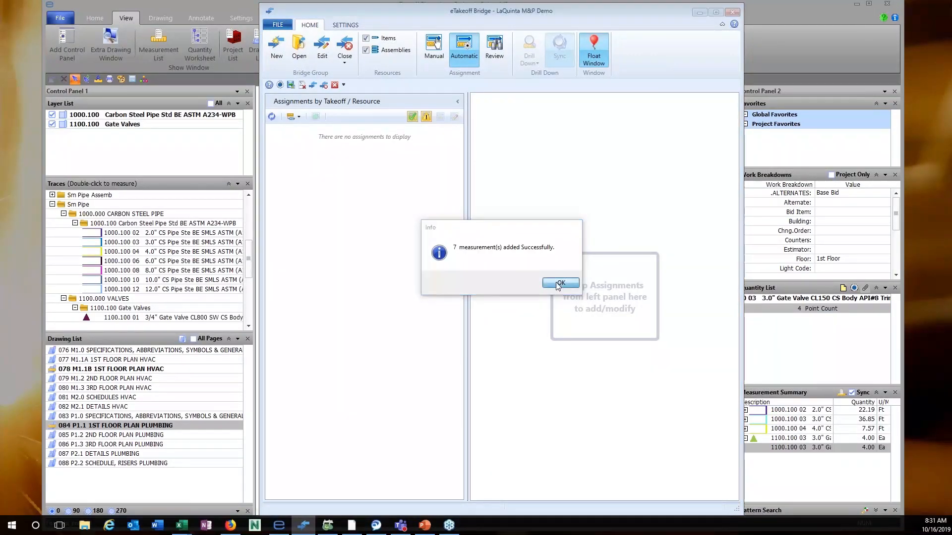
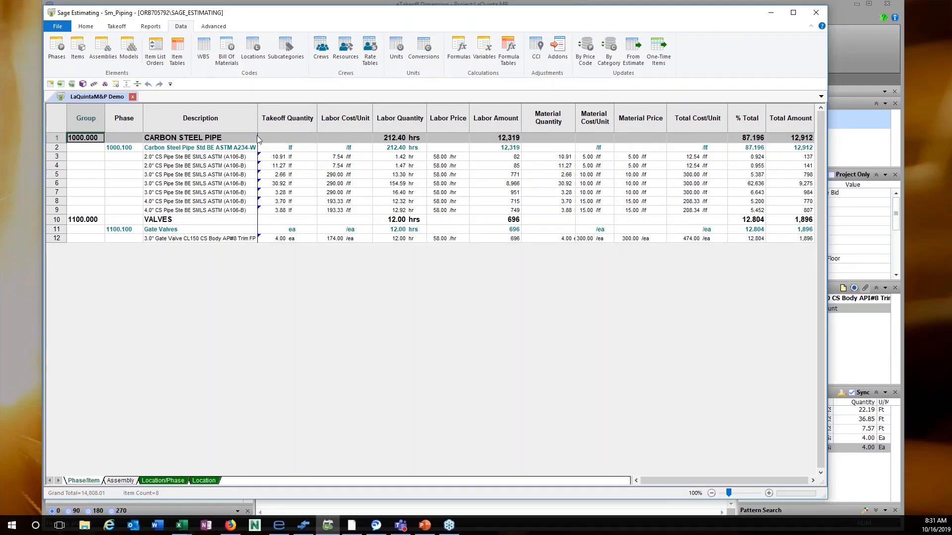
# Drill down from the row 3 2.0" CS pipe quantity (10.91 lf) to its eTakeoff Bridge assignment.
pyautogui.click(269, 159)
pyautogui.rightClick(269, 158)
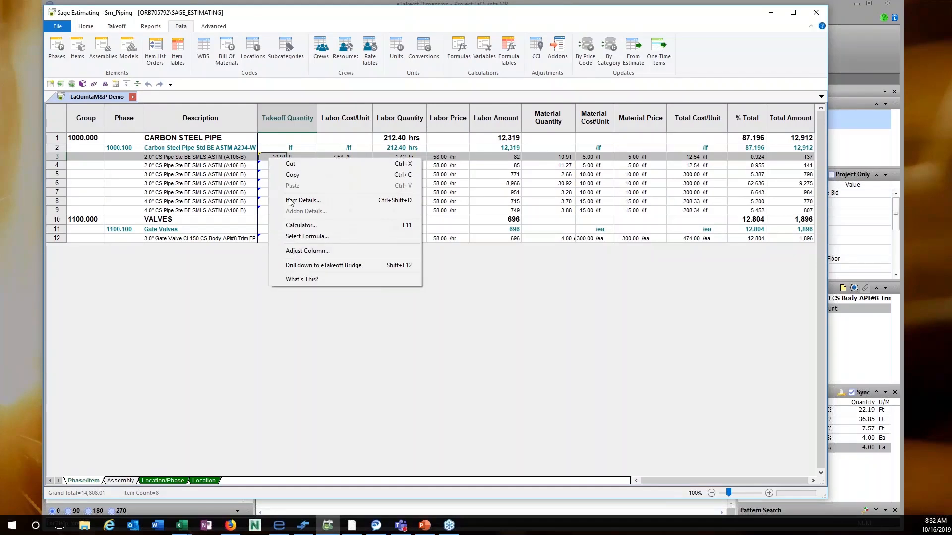
pyautogui.click(300, 266)
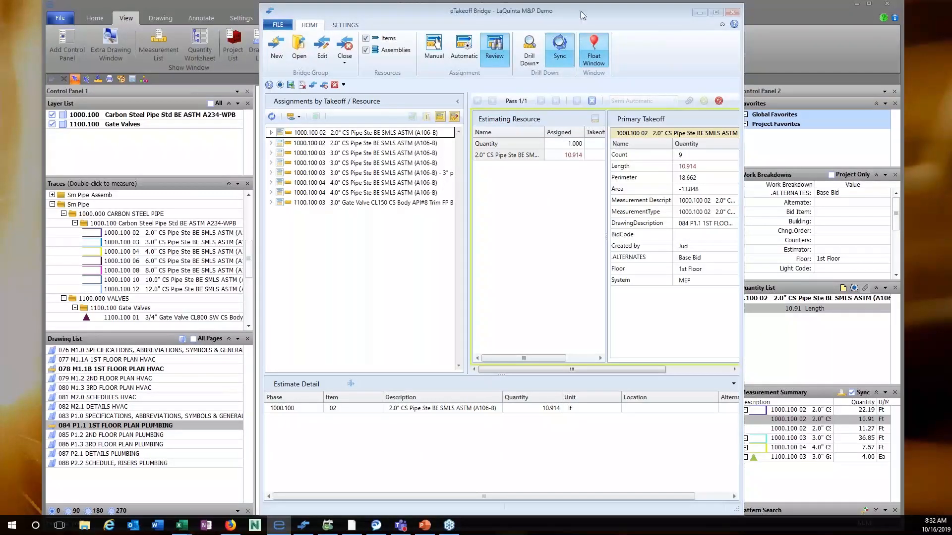
# Zoom in on the 2.0" pipe run on the 1st floor plan and start advanced point editing.
pyautogui.click(701, 13)
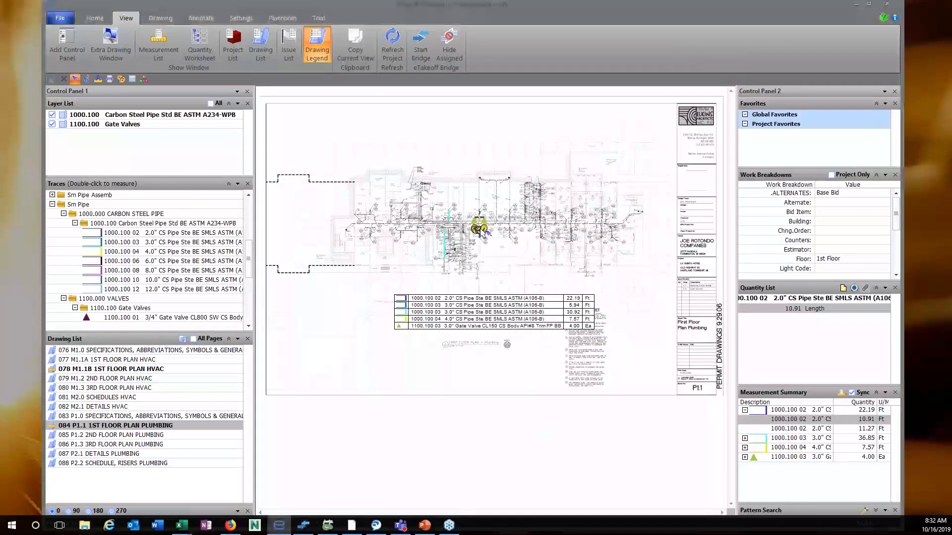
pyautogui.scroll(8, 482, 275)
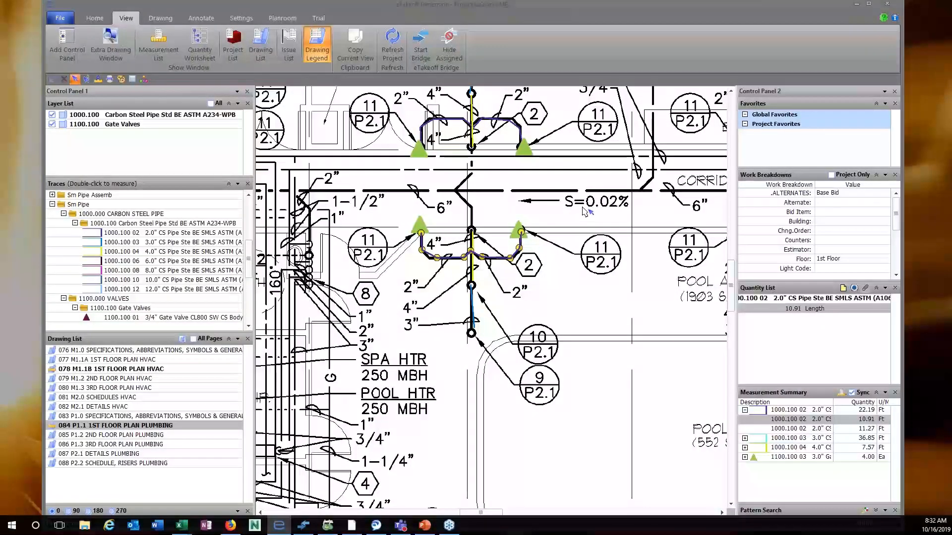
pyautogui.click(95, 18)
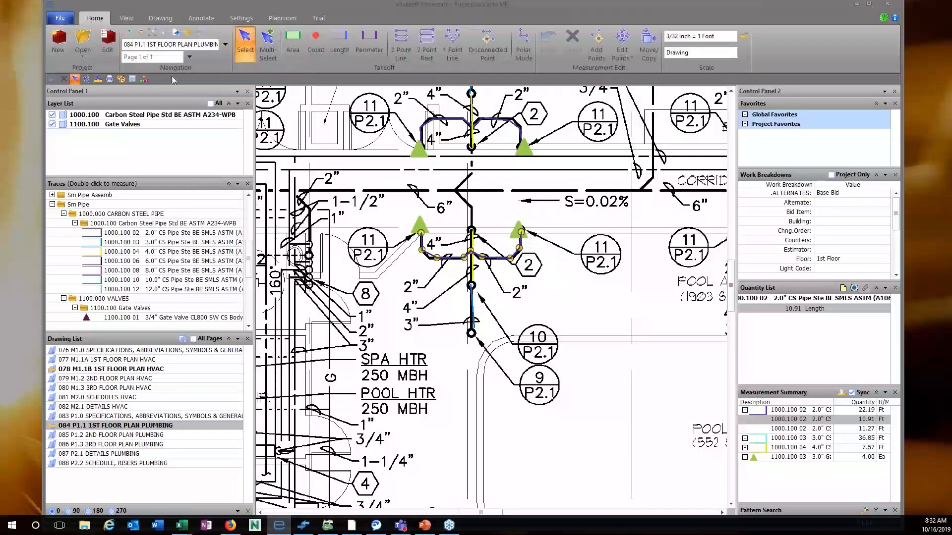
pyautogui.click(621, 54)
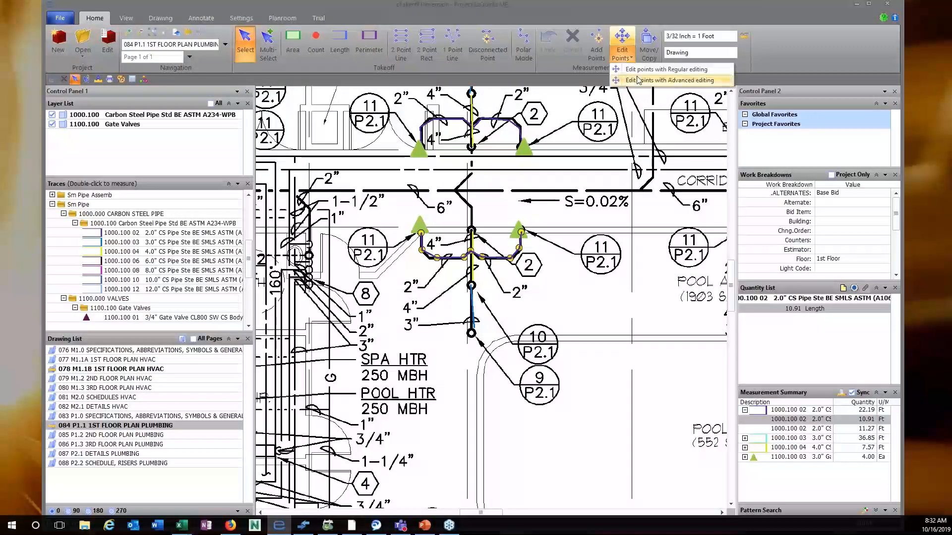
pyautogui.click(638, 80)
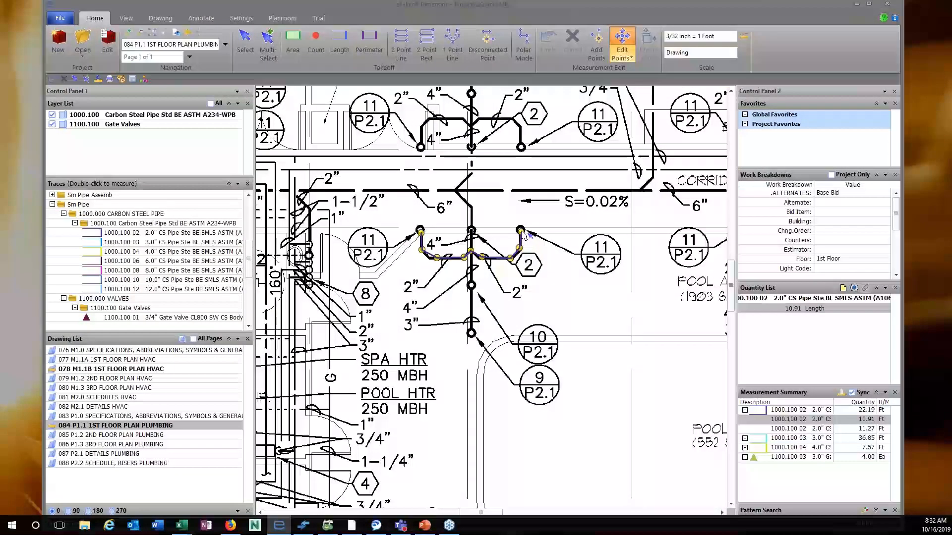
# Drag both end vertices of the pipe run upward, lengthening it to 18.72 ft.
pyautogui.moveTo(522, 231); pyautogui.dragTo(519, 172)
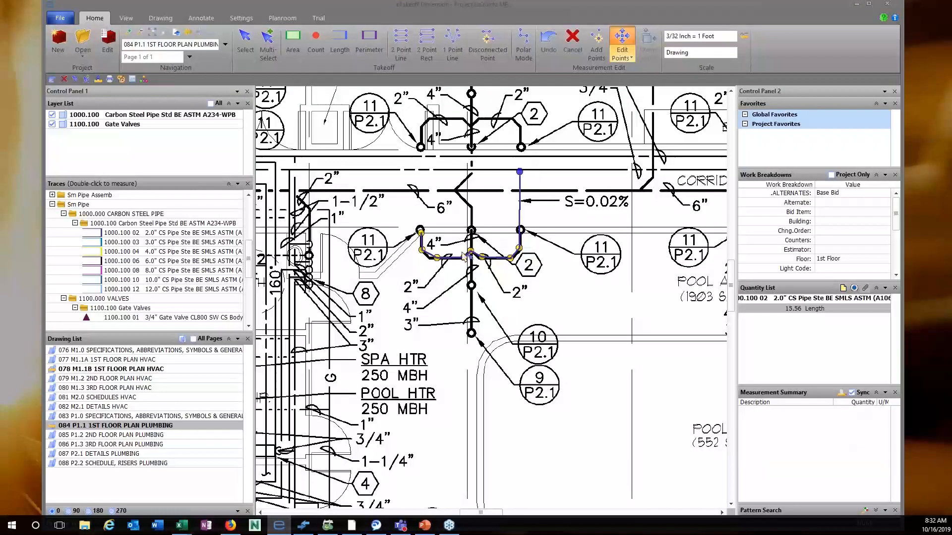
pyautogui.moveTo(420, 231); pyautogui.dragTo(421, 193)
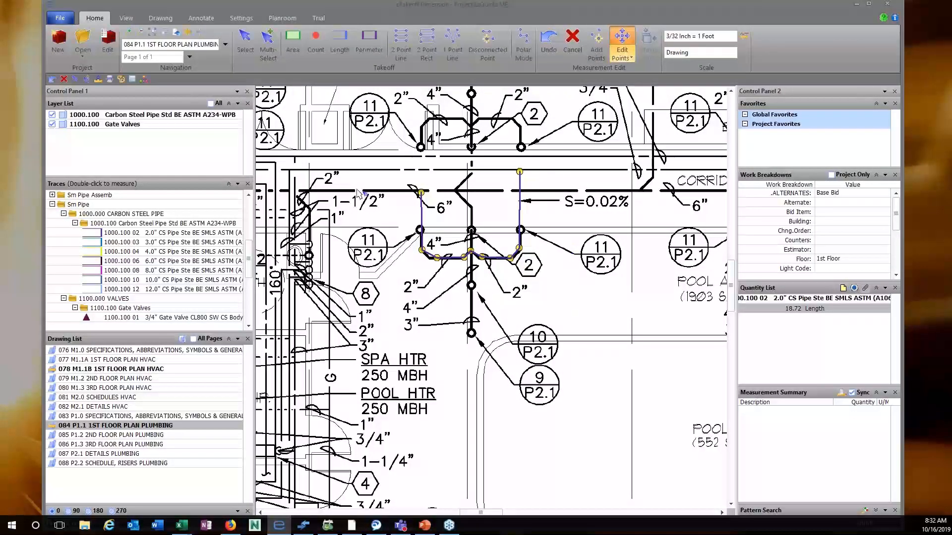
pyautogui.click(242, 49)
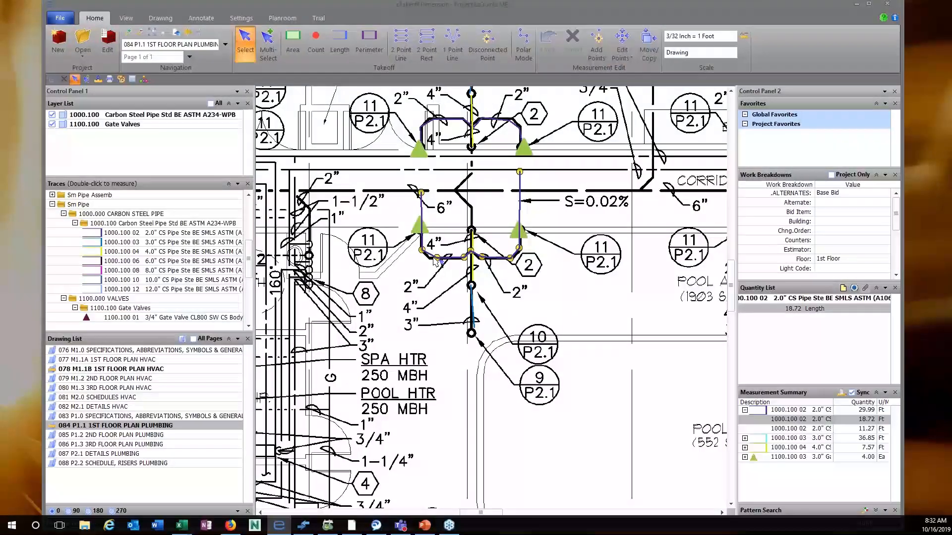
pyautogui.click(569, 217)
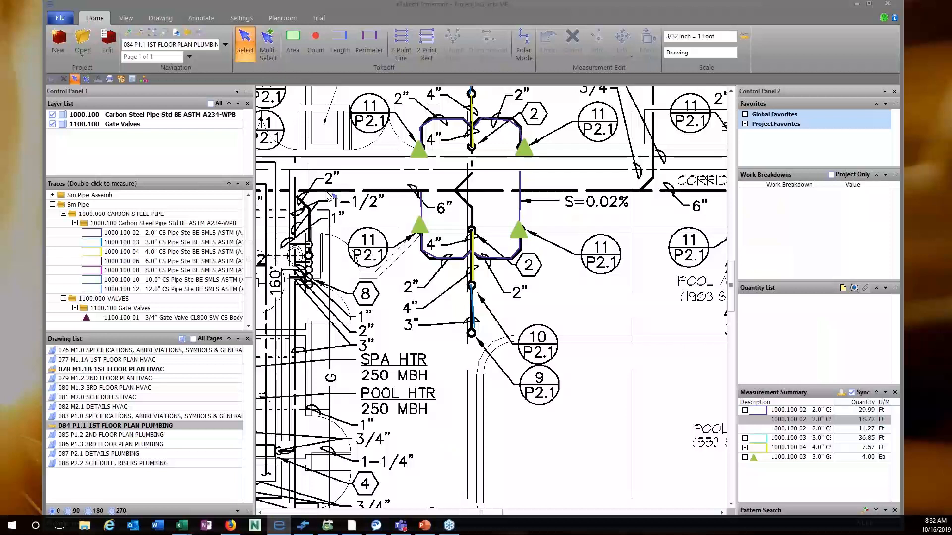
pyautogui.click(126, 17)
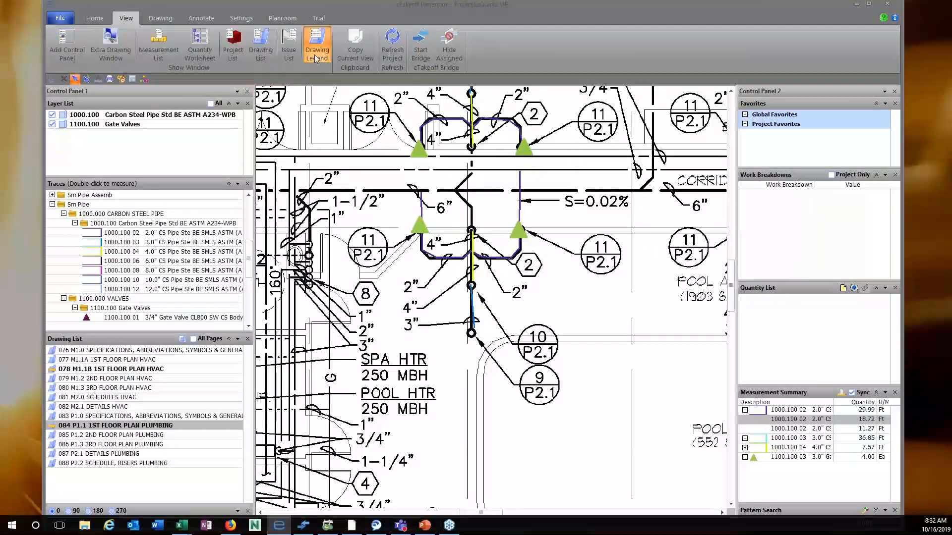
# Refresh the eTakeoff Bridge assignments and widen the panel to show the takeoff quantity.
pyautogui.click(419, 47)
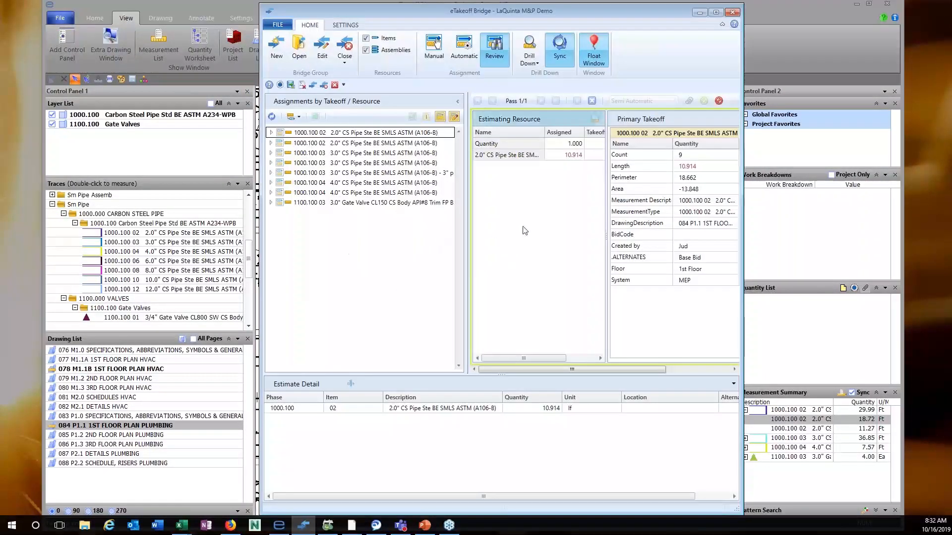
pyautogui.click(272, 116)
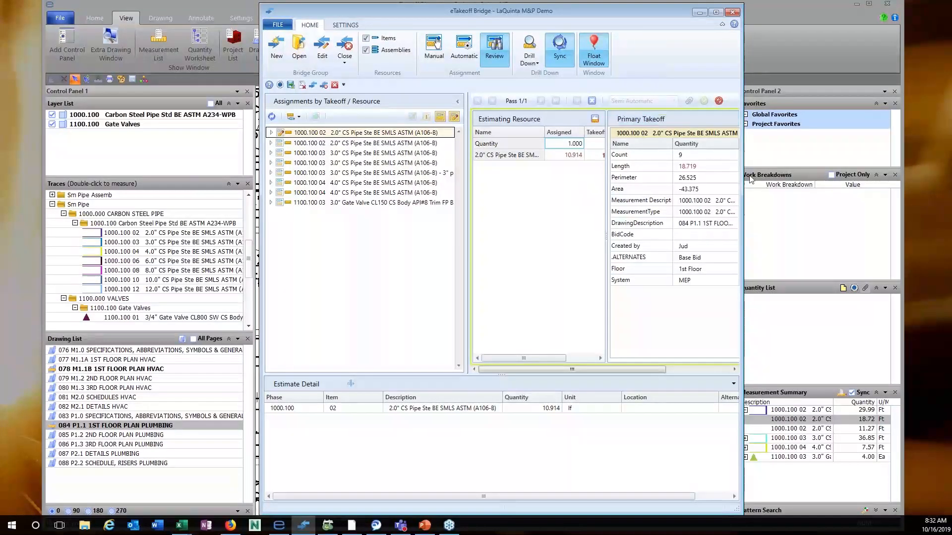
pyautogui.moveTo(742, 175); pyautogui.dragTo(785, 174)
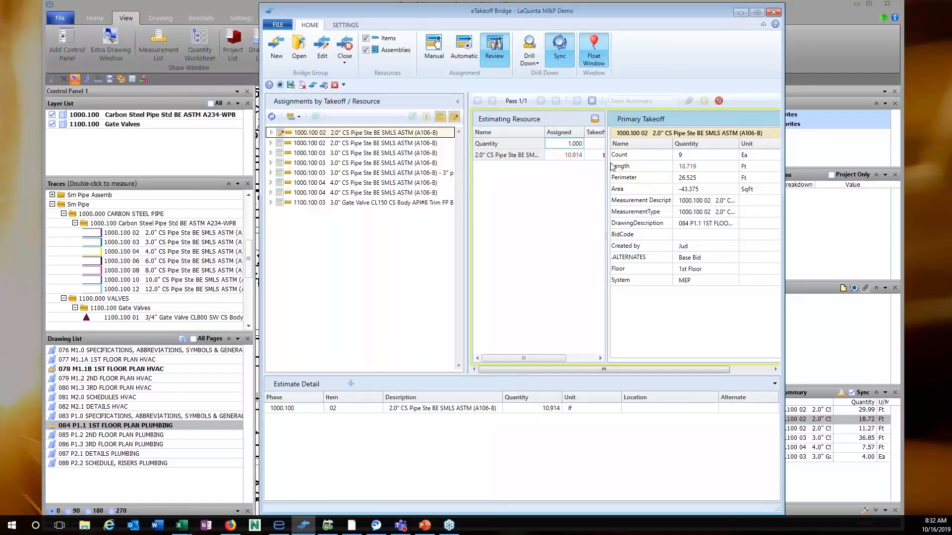
pyautogui.moveTo(607, 171); pyautogui.dragTo(623, 170)
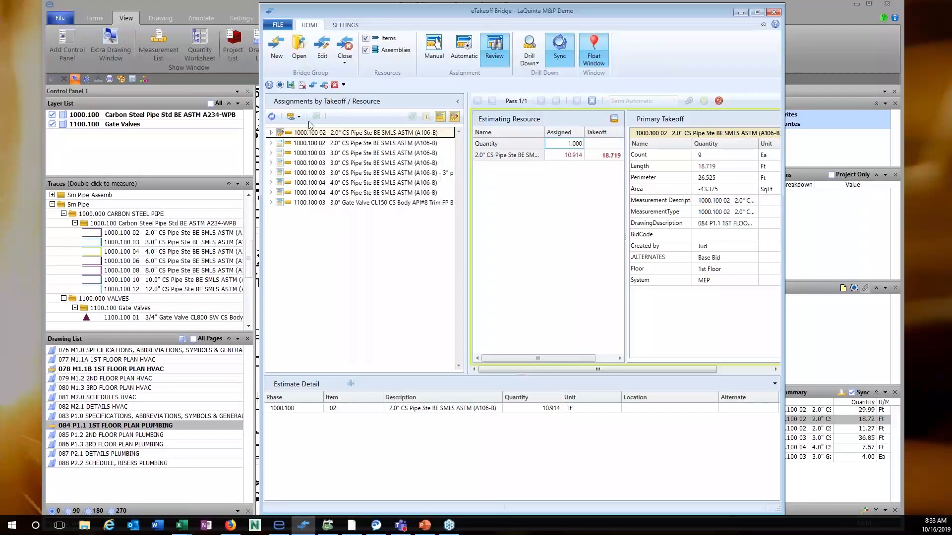
# Apply the new 18.719 length to the estimate, then close the bridge and return to the estimate.
pyautogui.click(615, 120)
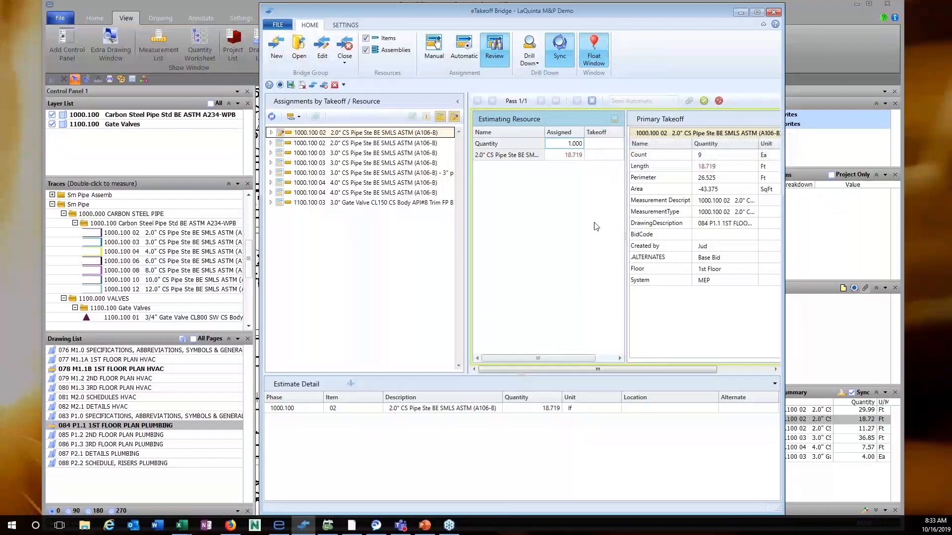
pyautogui.click(704, 102)
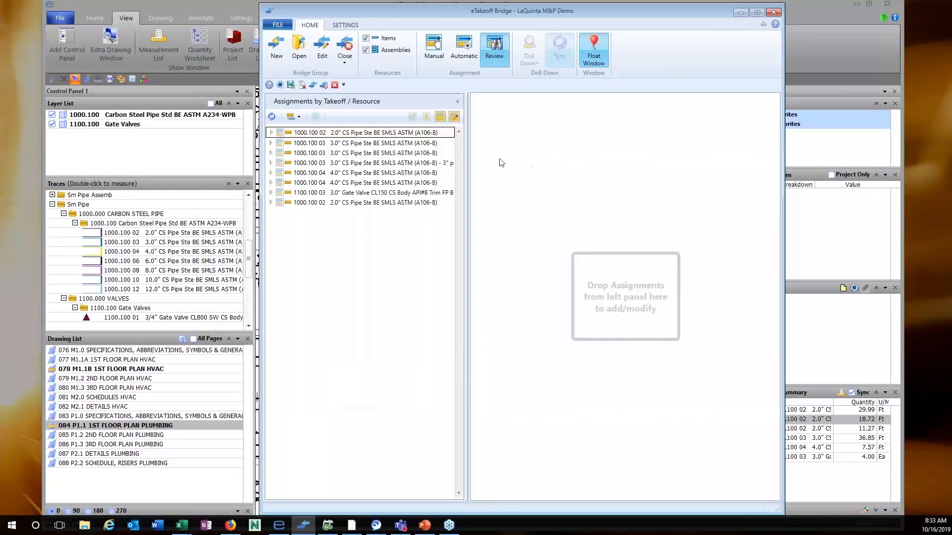
pyautogui.click(345, 60)
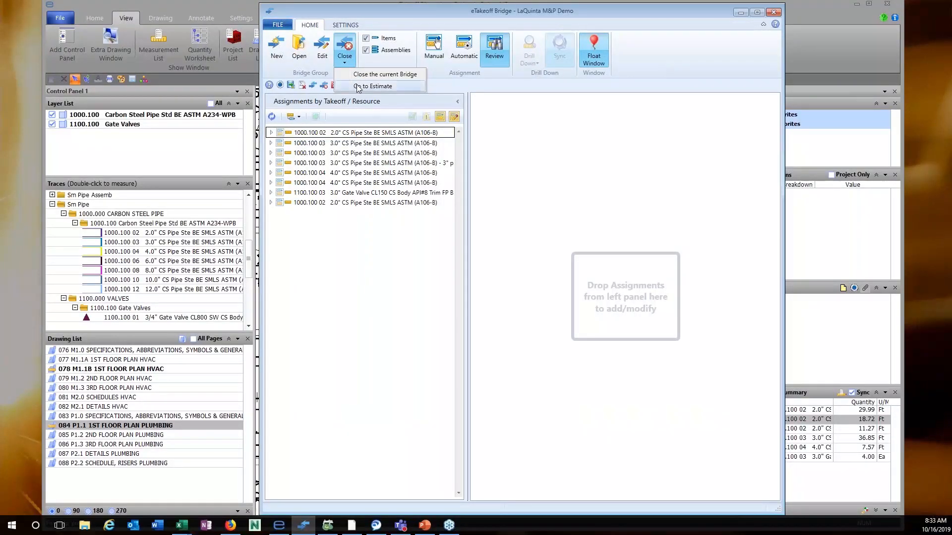
pyautogui.click(358, 88)
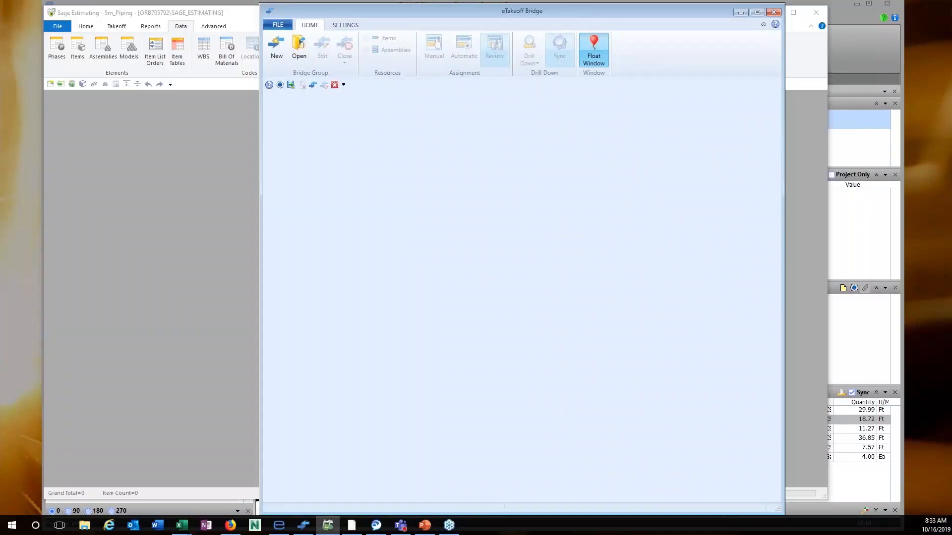
pyautogui.click(740, 12)
# Reload the estimate so the 2.0" CS pipe reads 18.72 lf, then minimize Sage.
pyautogui.click(467, 291)
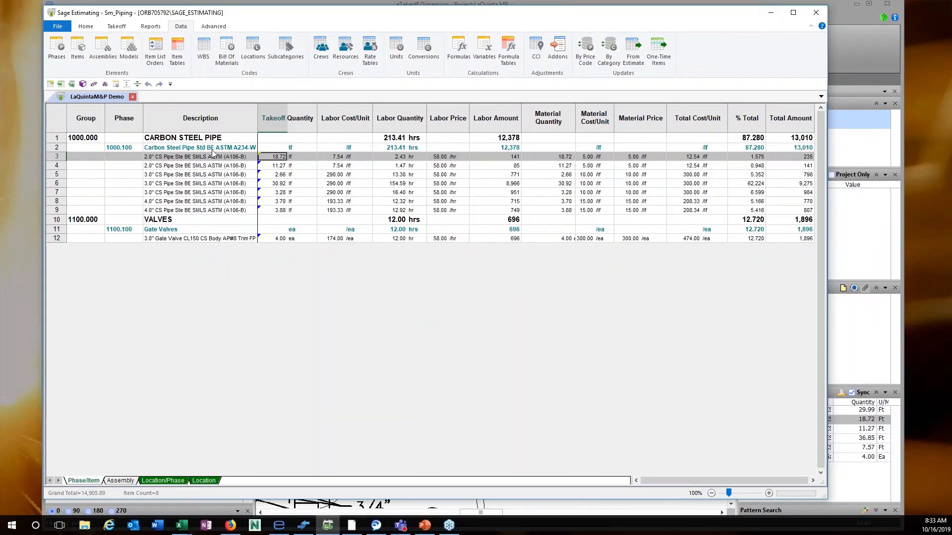
pyautogui.click(779, 13)
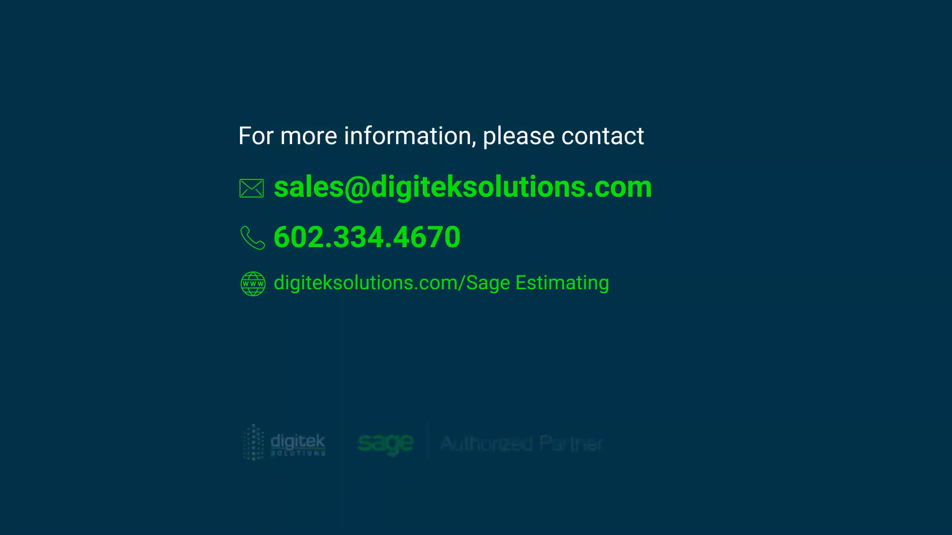